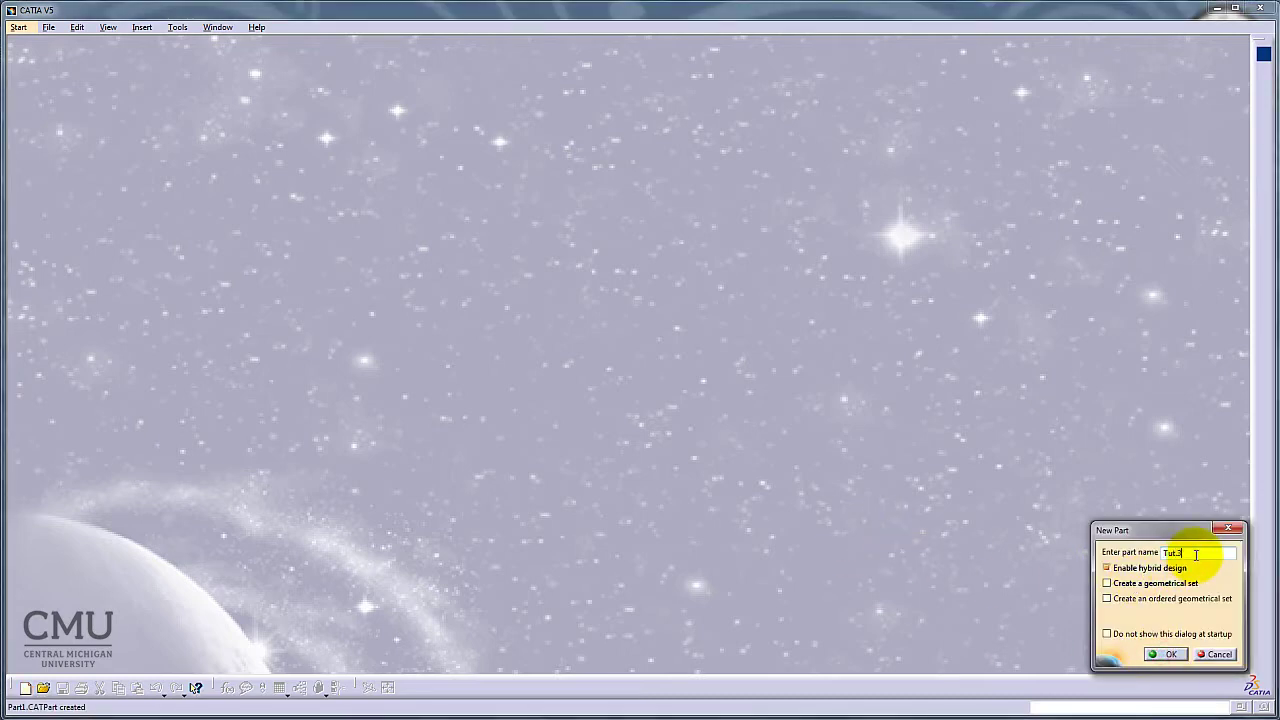
Create a new part named Tut.3 and open a sketch on the yz plane.
{"action": "type", "text": "Tut.3"}
{"action": "left_click", "coordinate": [1163, 654]}
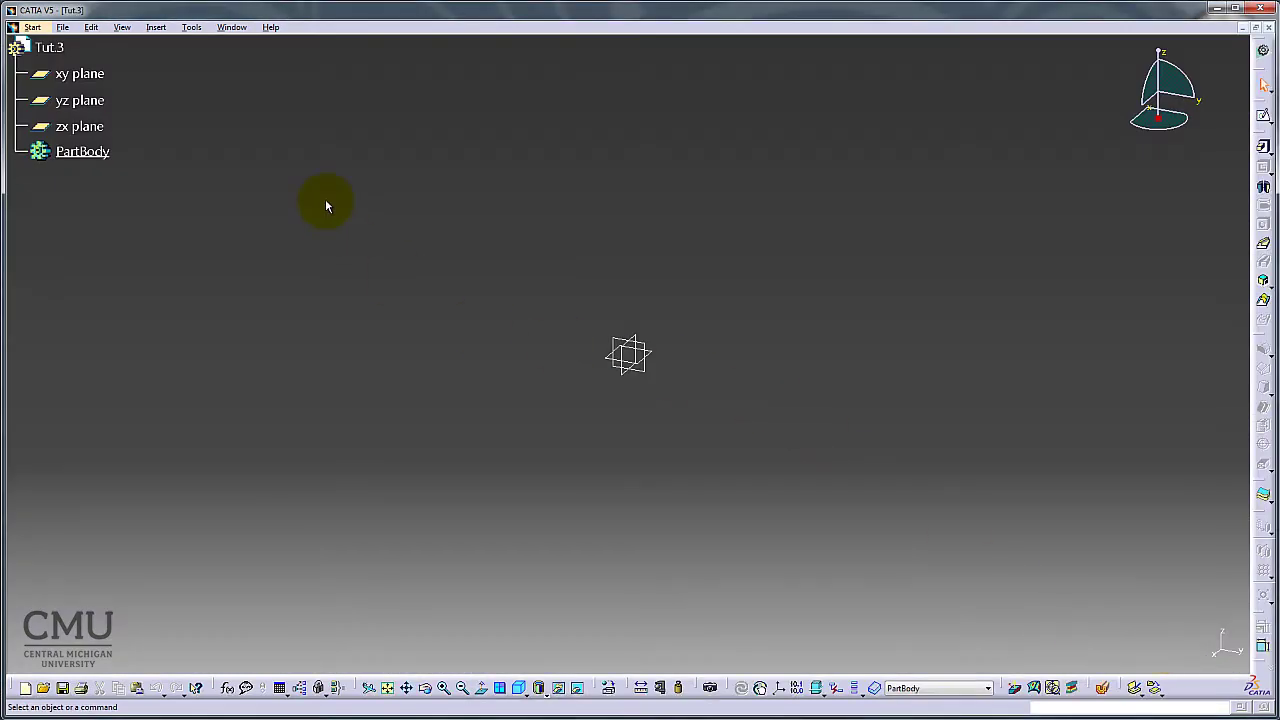
{"action": "left_click", "coordinate": [1263, 115]}
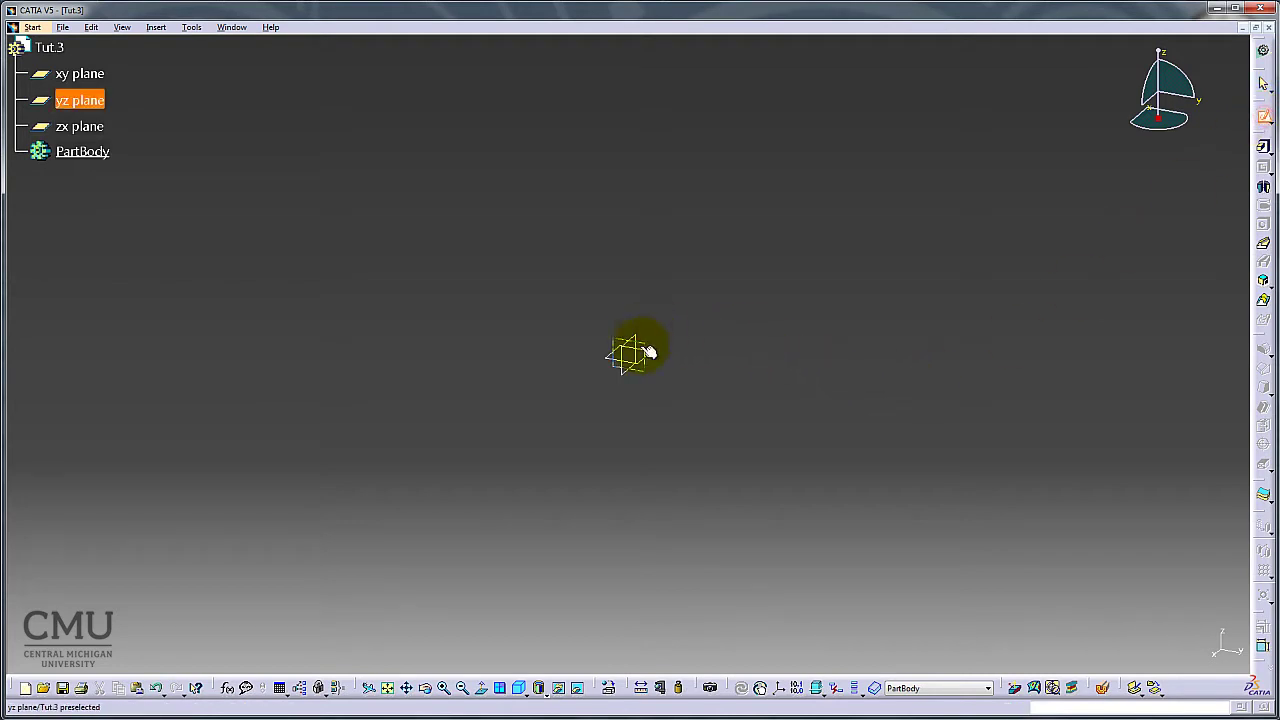
{"action": "left_click", "coordinate": [95, 101]}
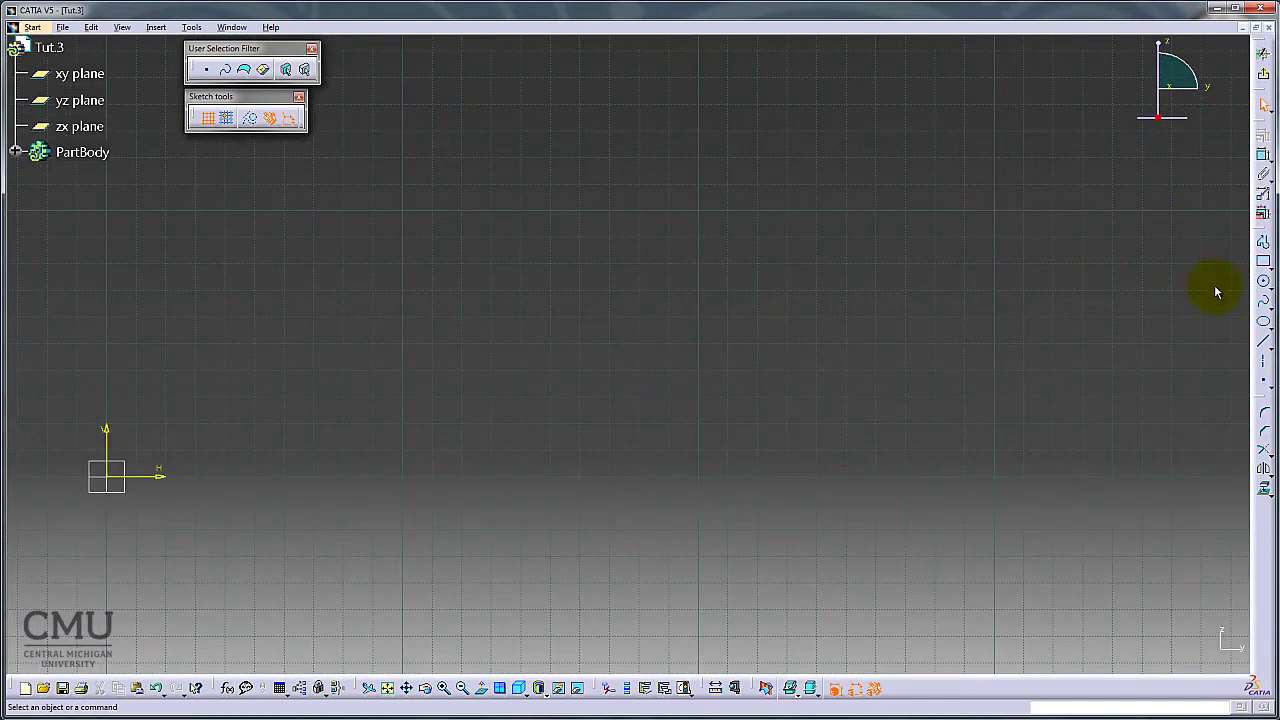
Sketch an open stepped profile from the V axis to the origin, about 4.11 in high and 3.58 in wide, with a base about 1.17 in high.
{"action": "left_click", "coordinate": [1262, 242]}
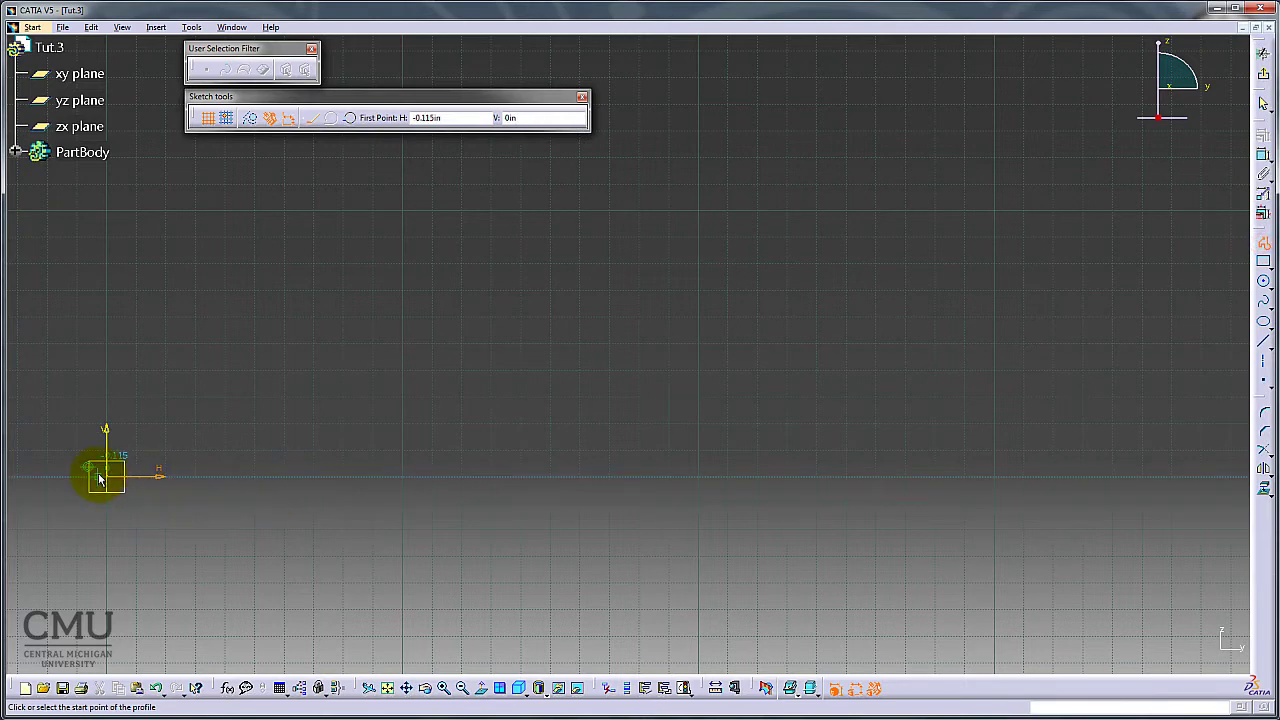
{"action": "left_click", "coordinate": [107, 196]}
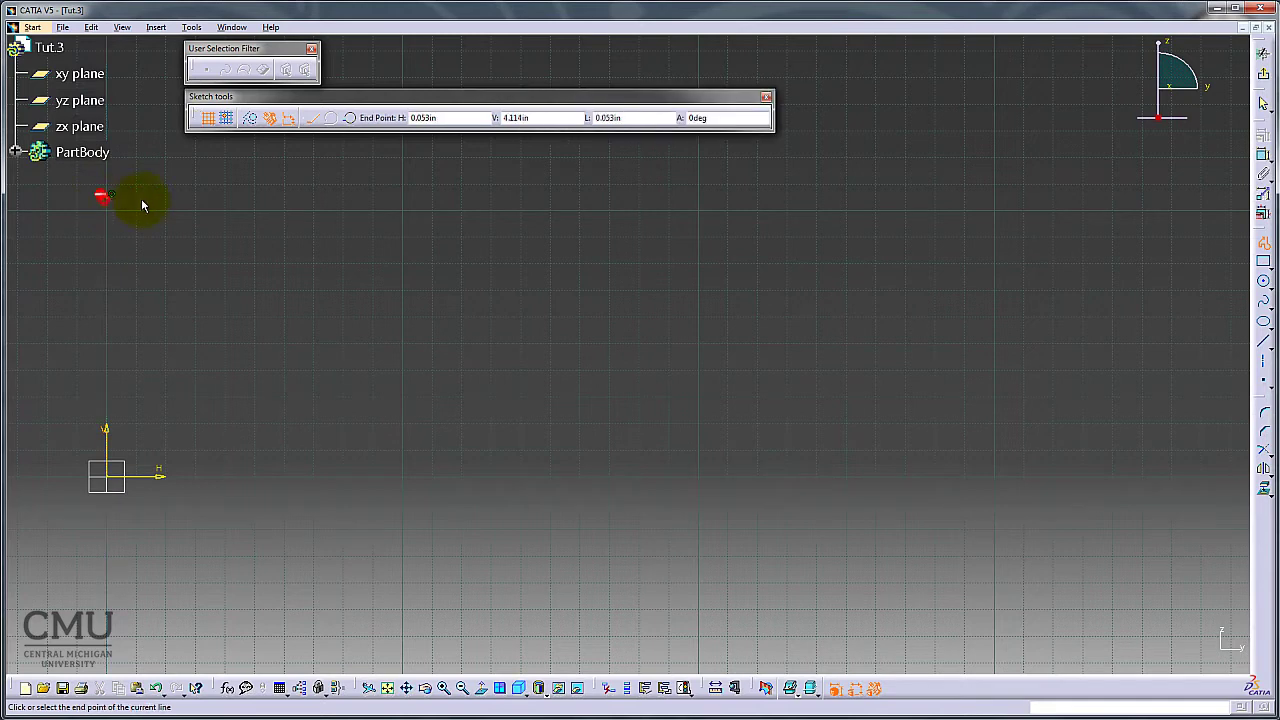
{"action": "left_click", "coordinate": [219, 199]}
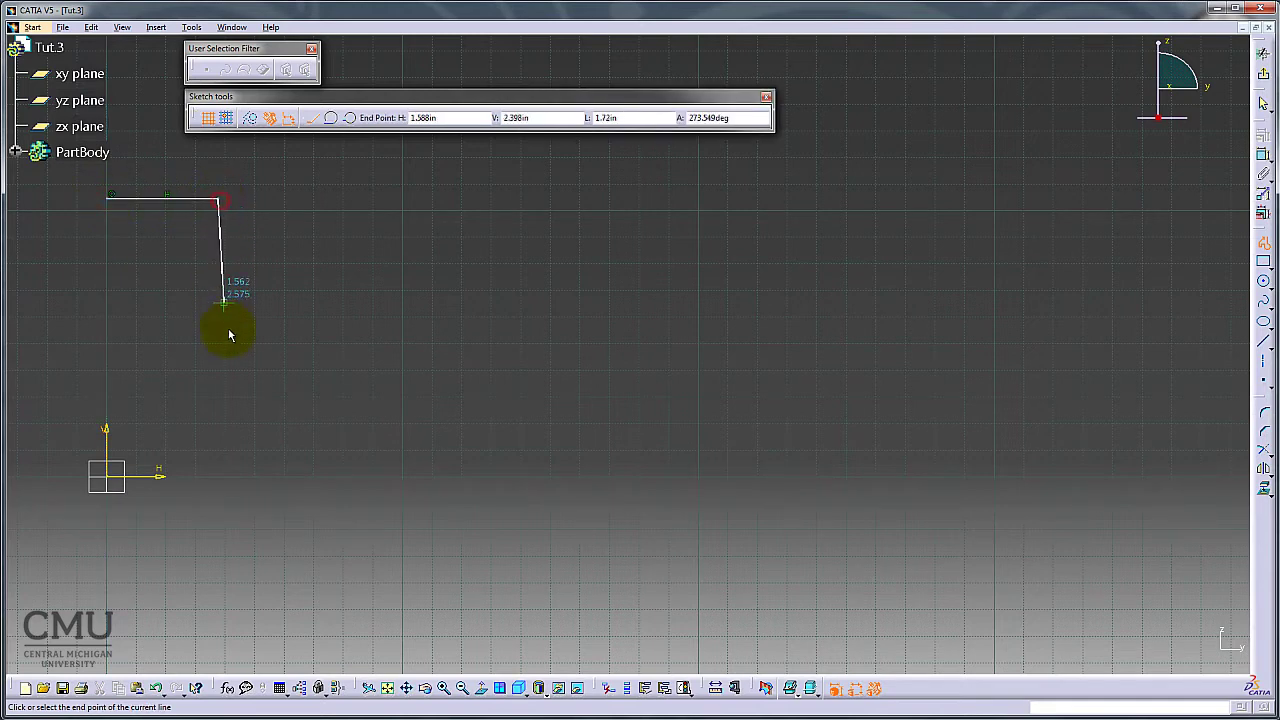
{"action": "left_click", "coordinate": [219, 398]}
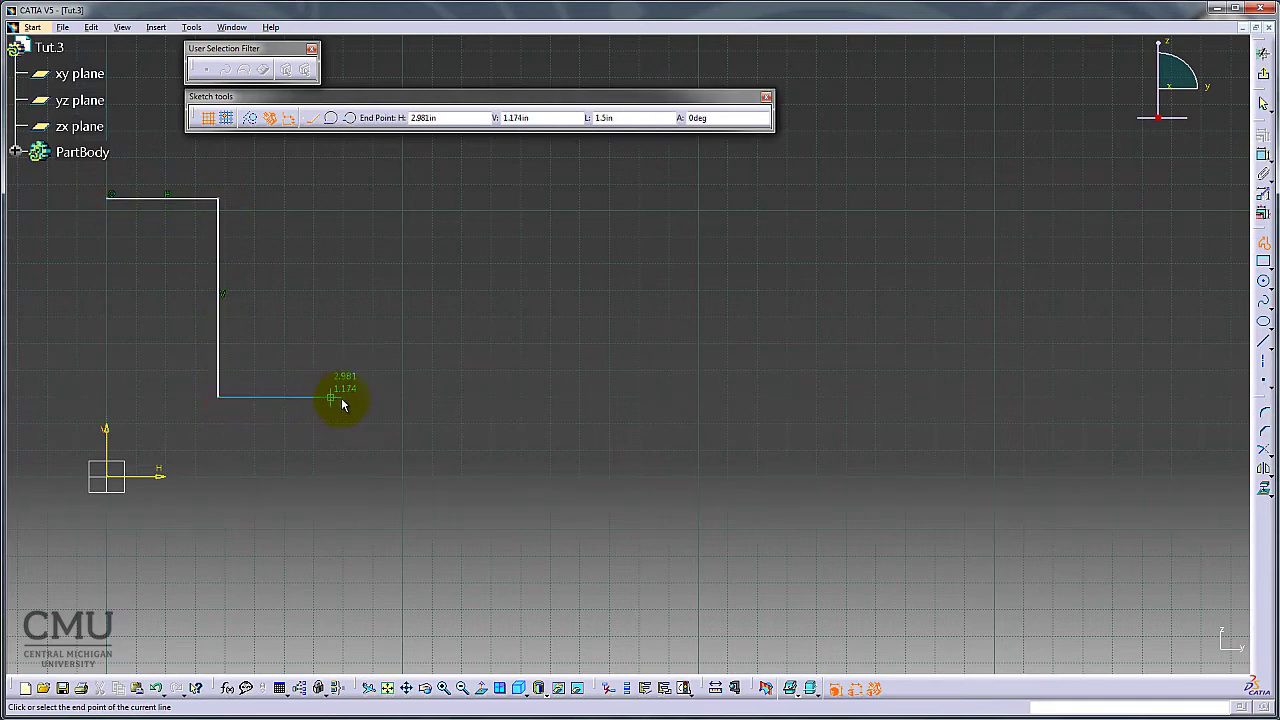
{"action": "left_click", "coordinate": [376, 397]}
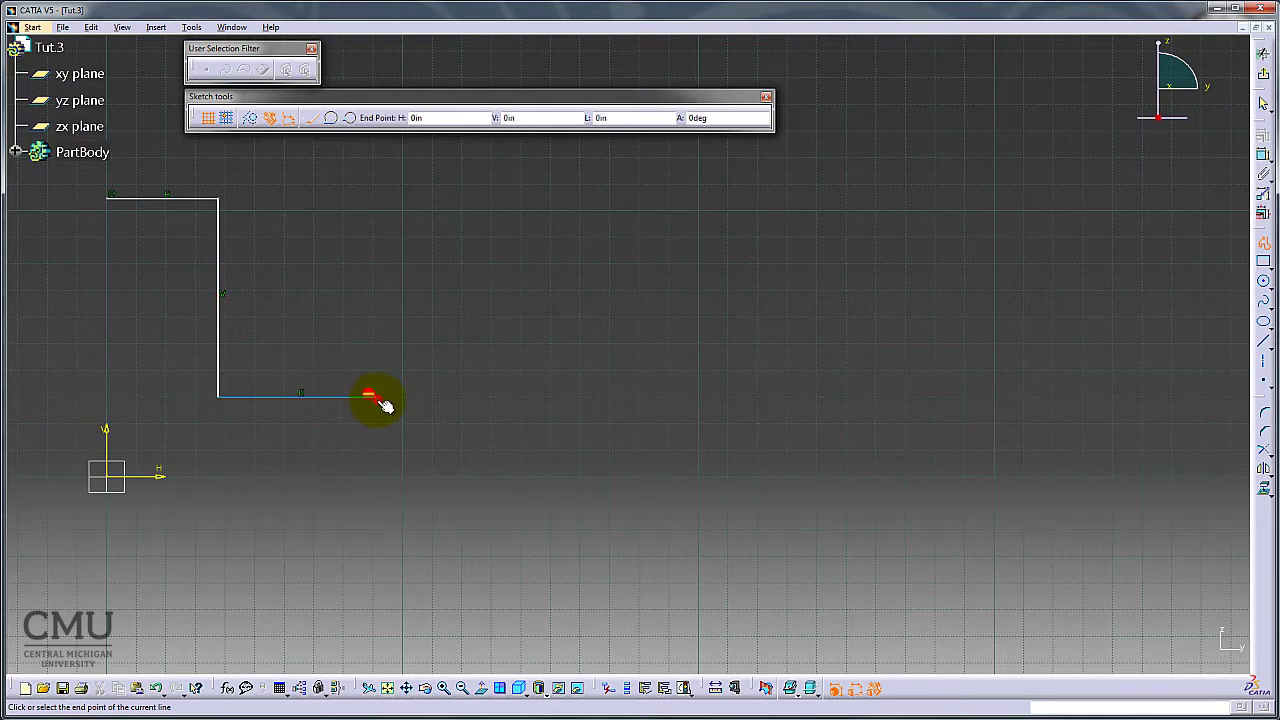
{"action": "left_click", "coordinate": [376, 475]}
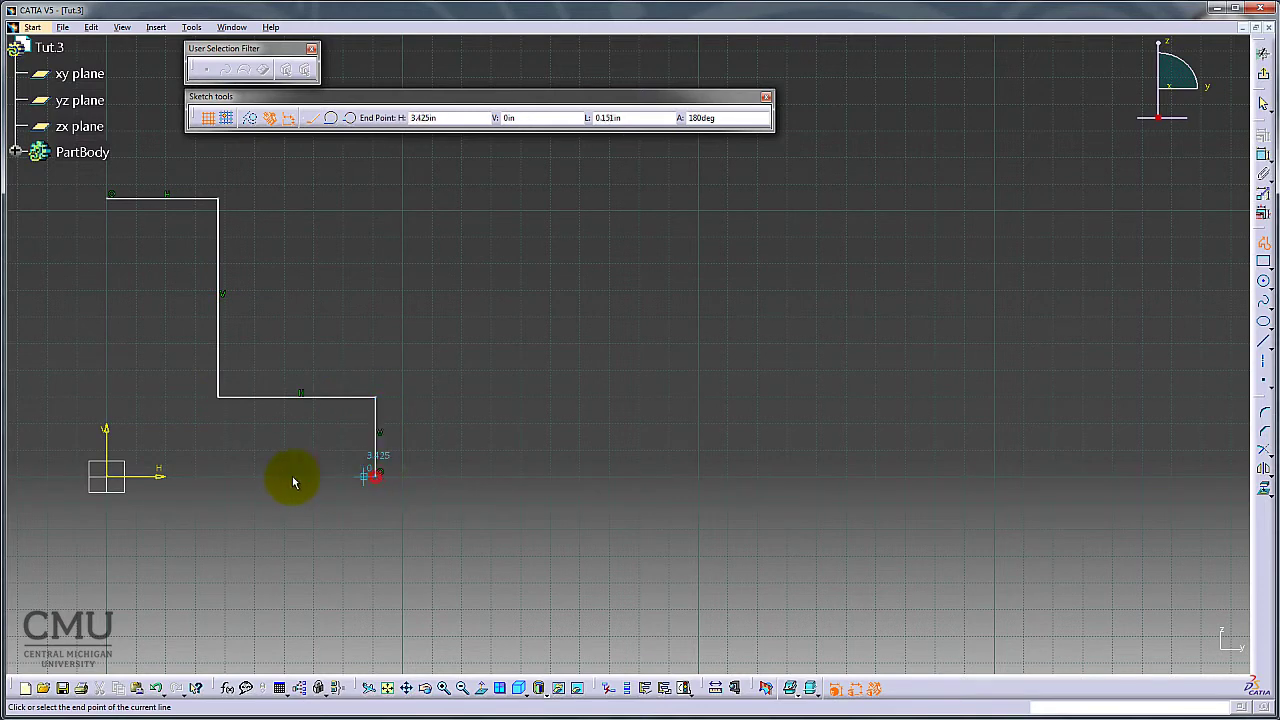
{"action": "left_click", "coordinate": [108, 476]}
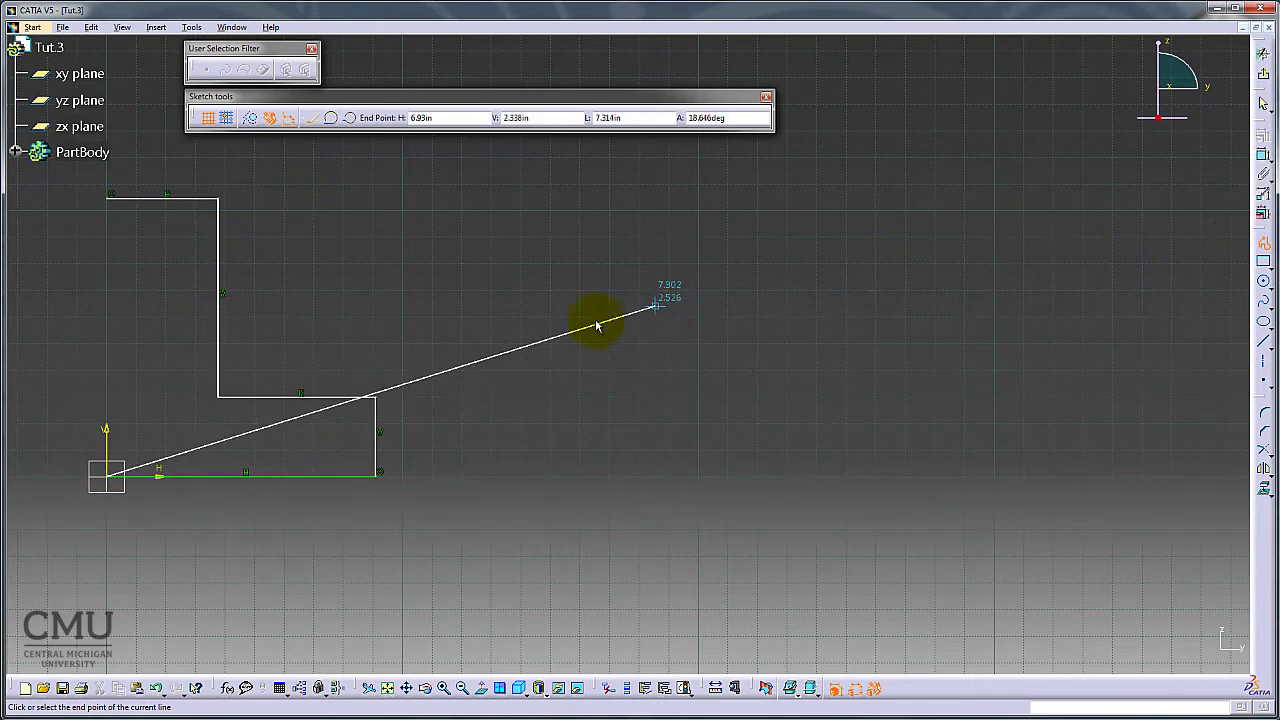
{"action": "key", "text": "Escape"}
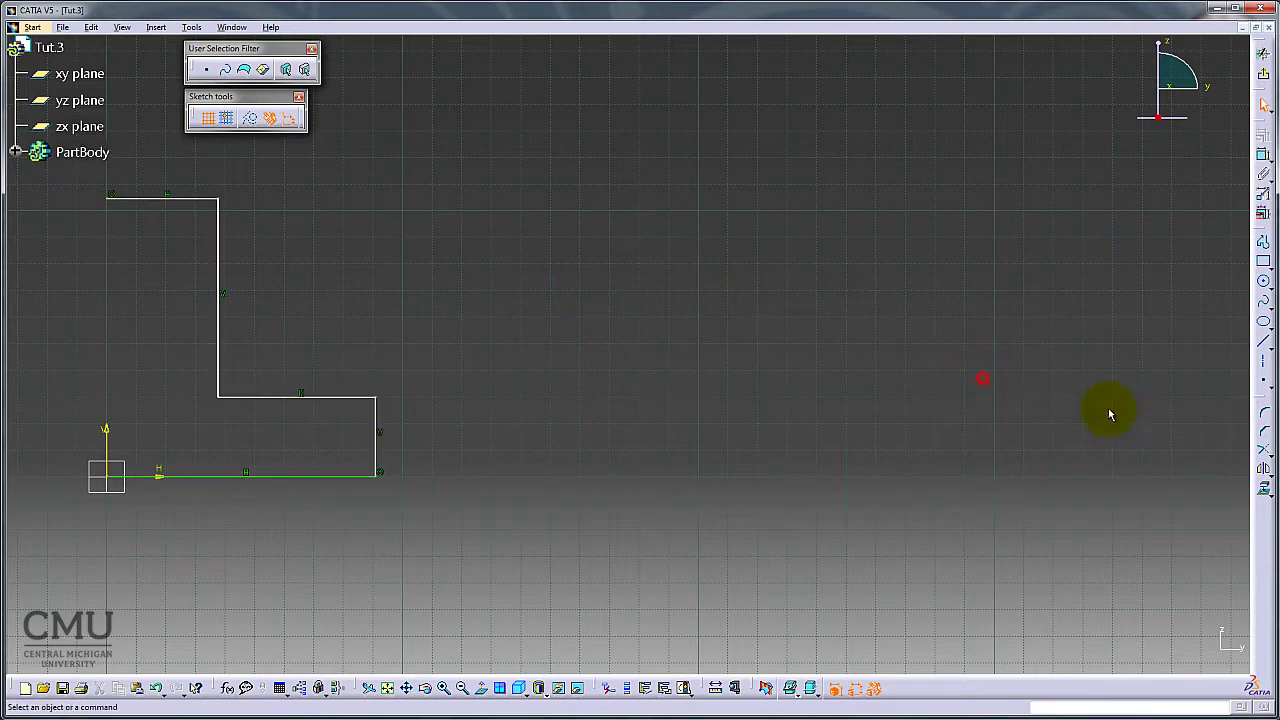
Draw a vertical axis line along the V axis, from above the profile's upper edge to below the origin.
{"action": "left_click", "coordinate": [1260, 362]}
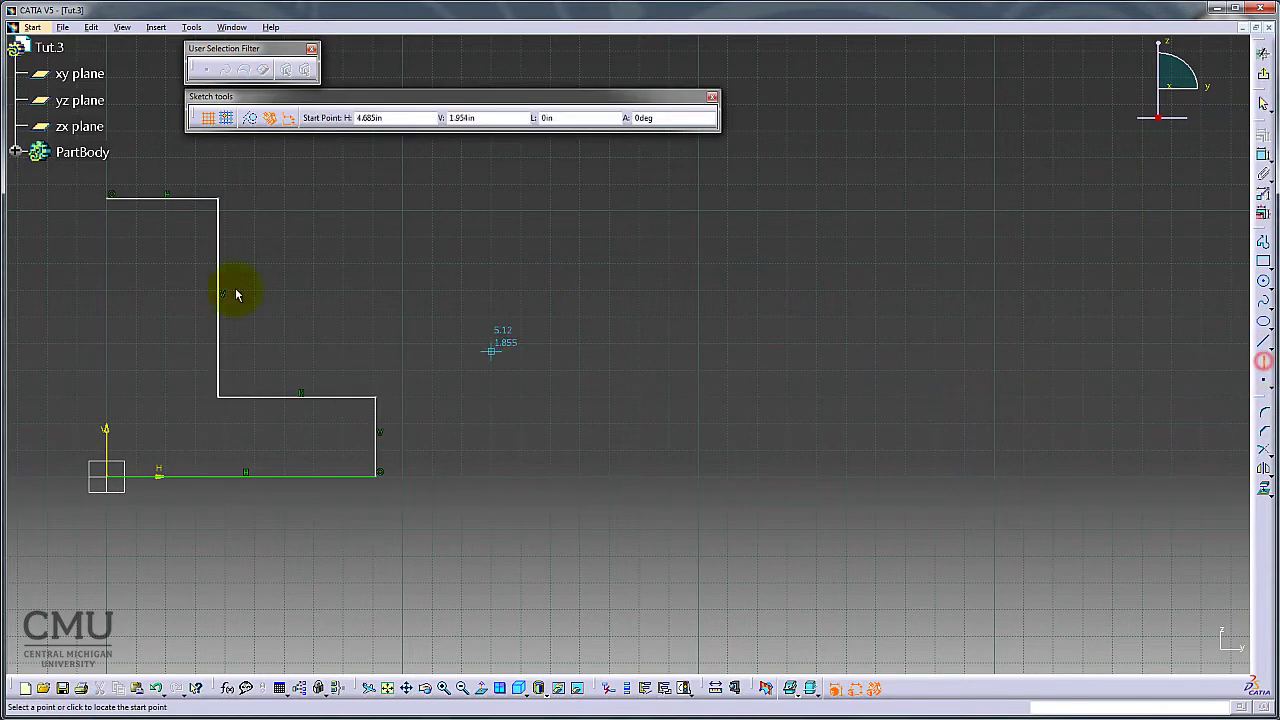
{"action": "left_click", "coordinate": [106, 178]}
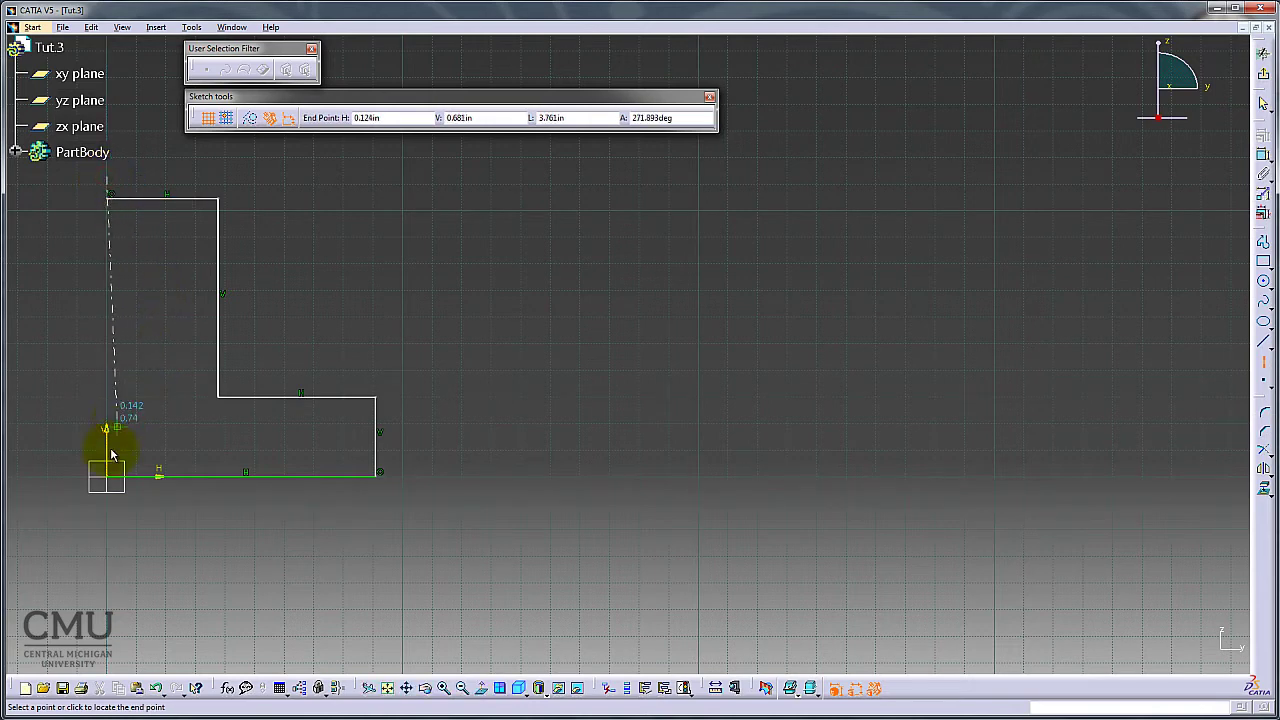
{"action": "left_click", "coordinate": [108, 509]}
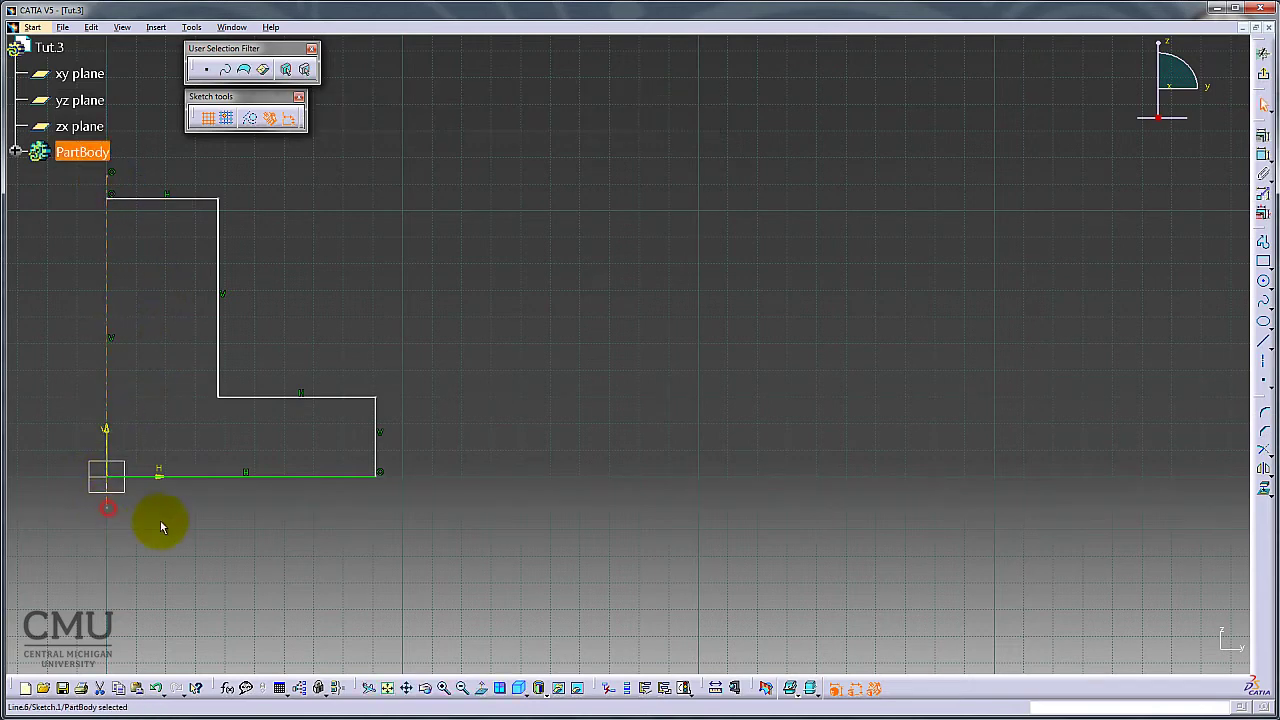
{"action": "left_click", "coordinate": [288, 527]}
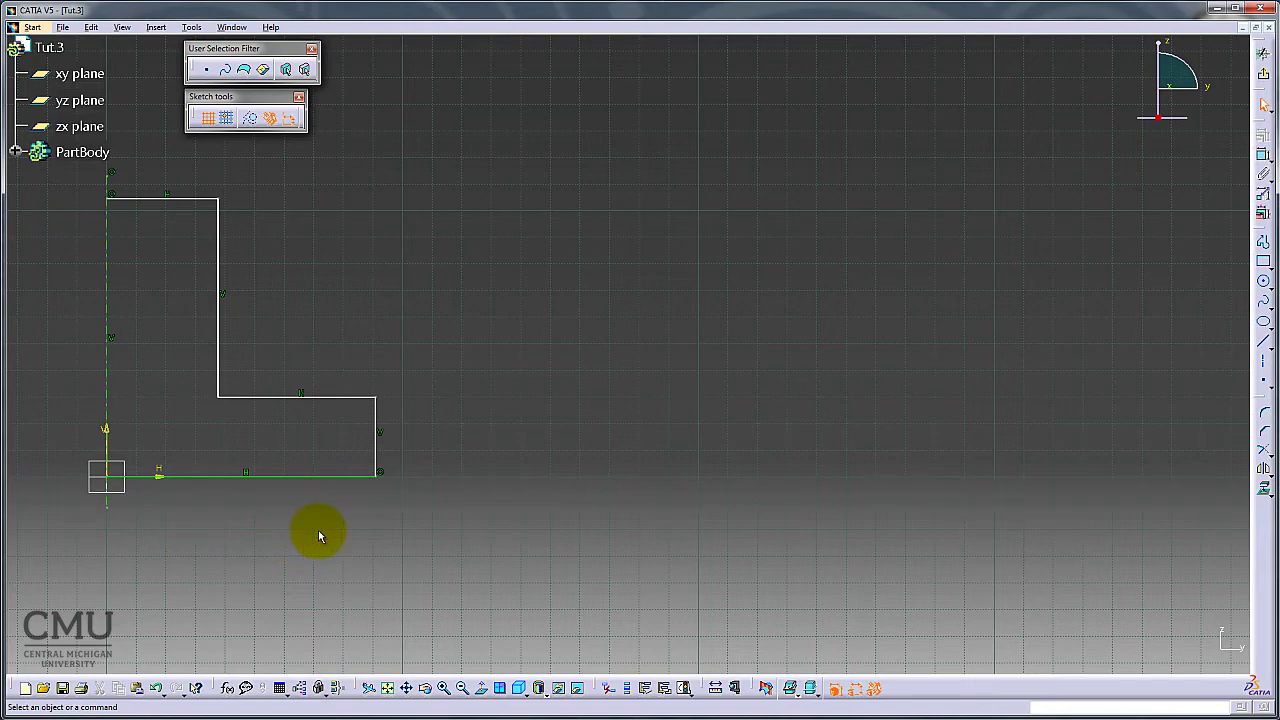
Expand PartBody and Sketch.1 in the specification tree.
{"action": "left_click", "coordinate": [387, 688]}
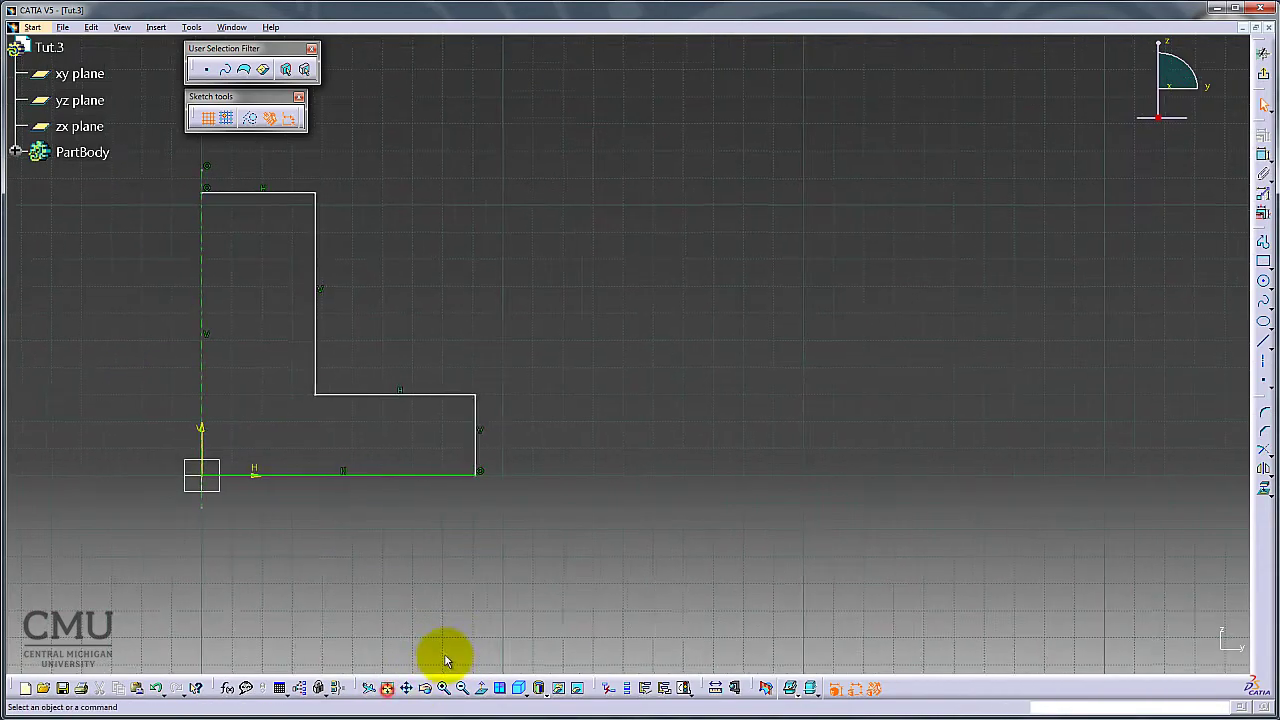
{"action": "left_click", "coordinate": [15, 151]}
{"action": "left_click", "coordinate": [36, 177]}
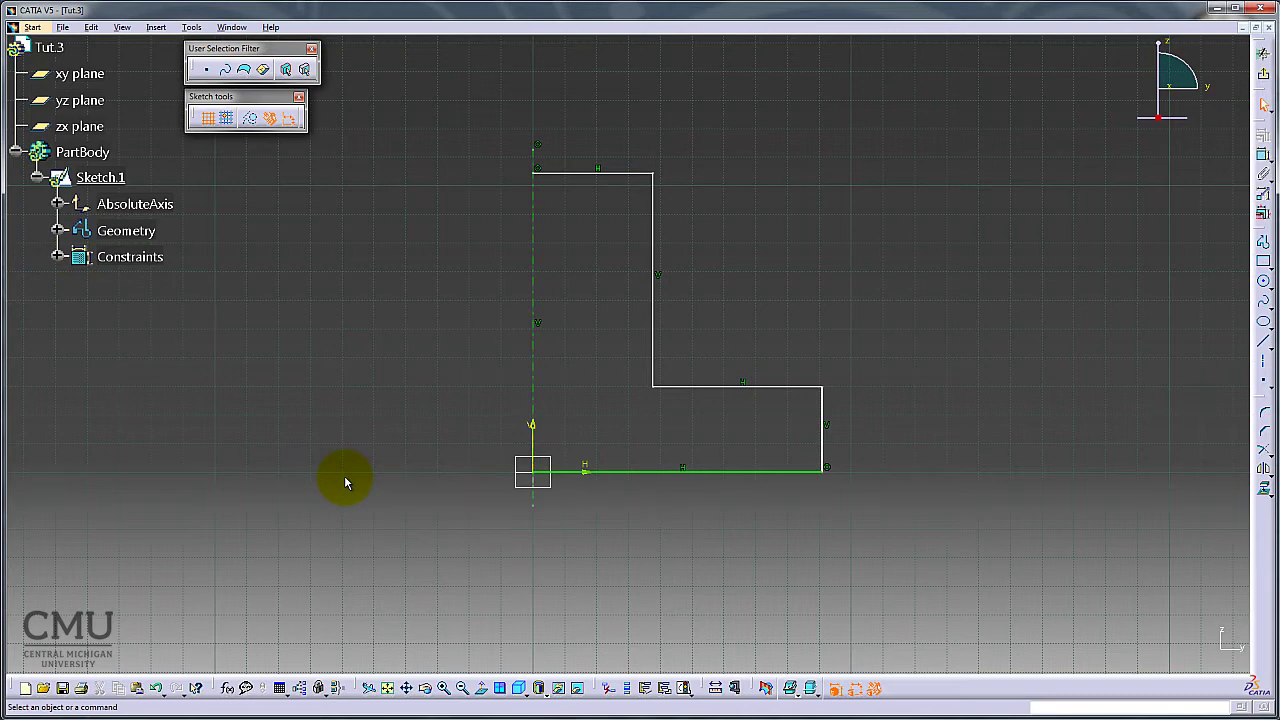
{"action": "left_click", "coordinate": [910, 345]}
Dimension the profile's overall height and the height of its lower step with constraints from the bottom line.
{"action": "left_click", "coordinate": [1259, 155]}
{"action": "left_click", "coordinate": [571, 174]}
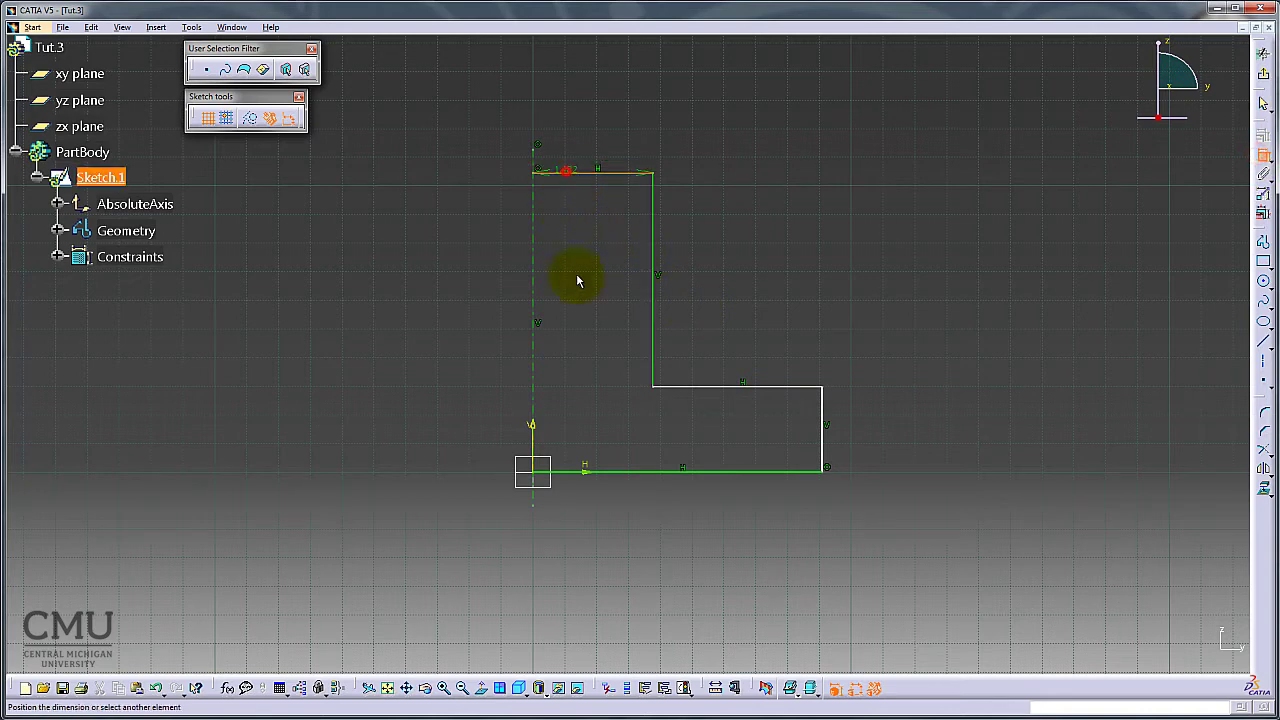
{"action": "left_click", "coordinate": [580, 467]}
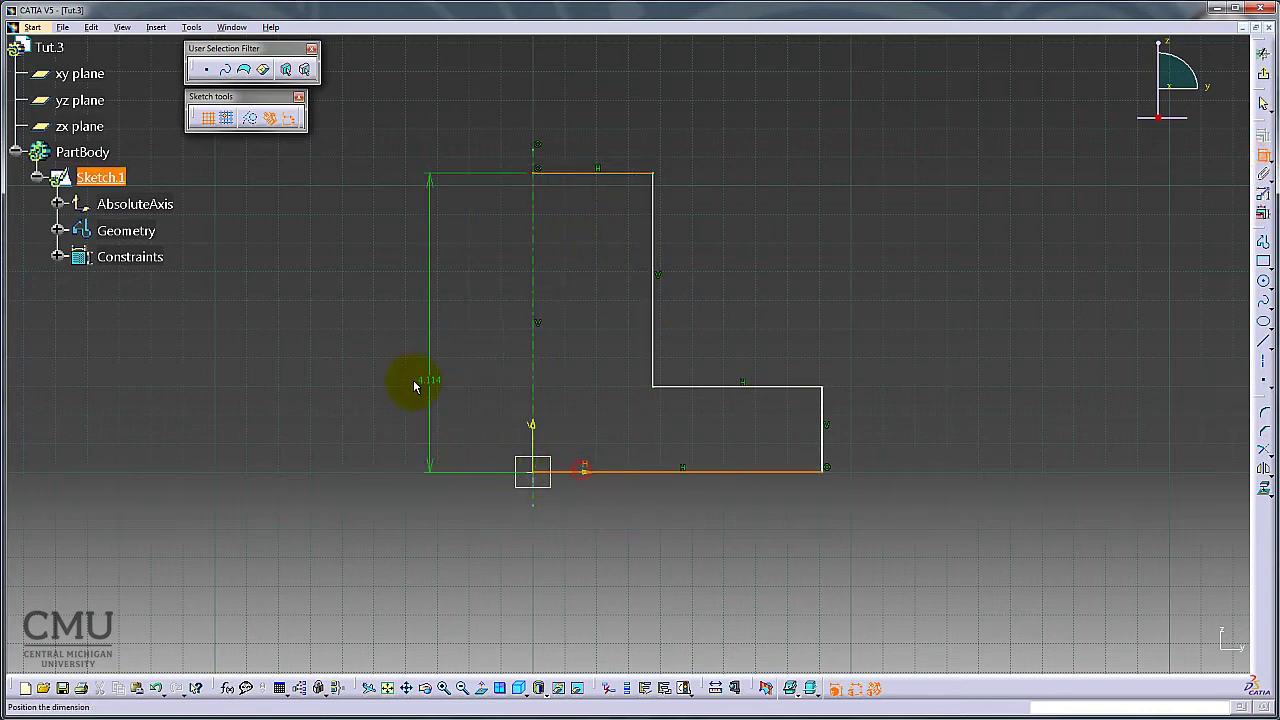
{"action": "left_click", "coordinate": [407, 340]}
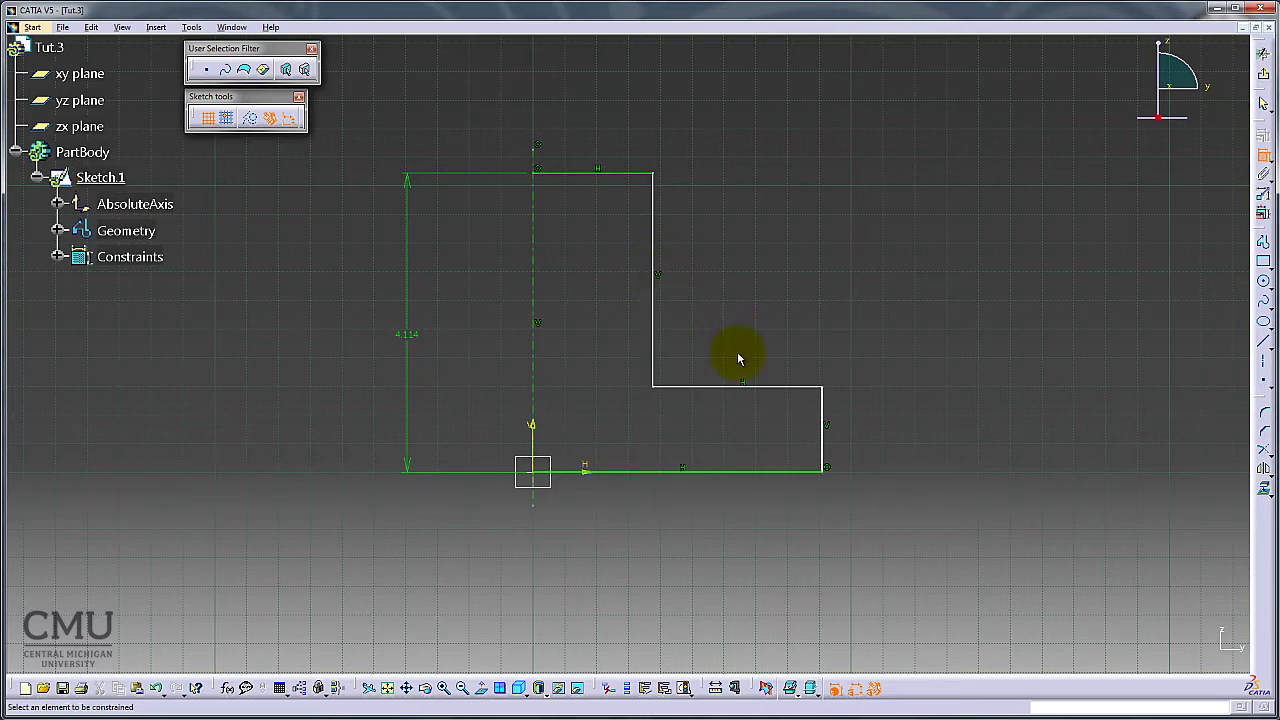
{"action": "left_click", "coordinate": [762, 386]}
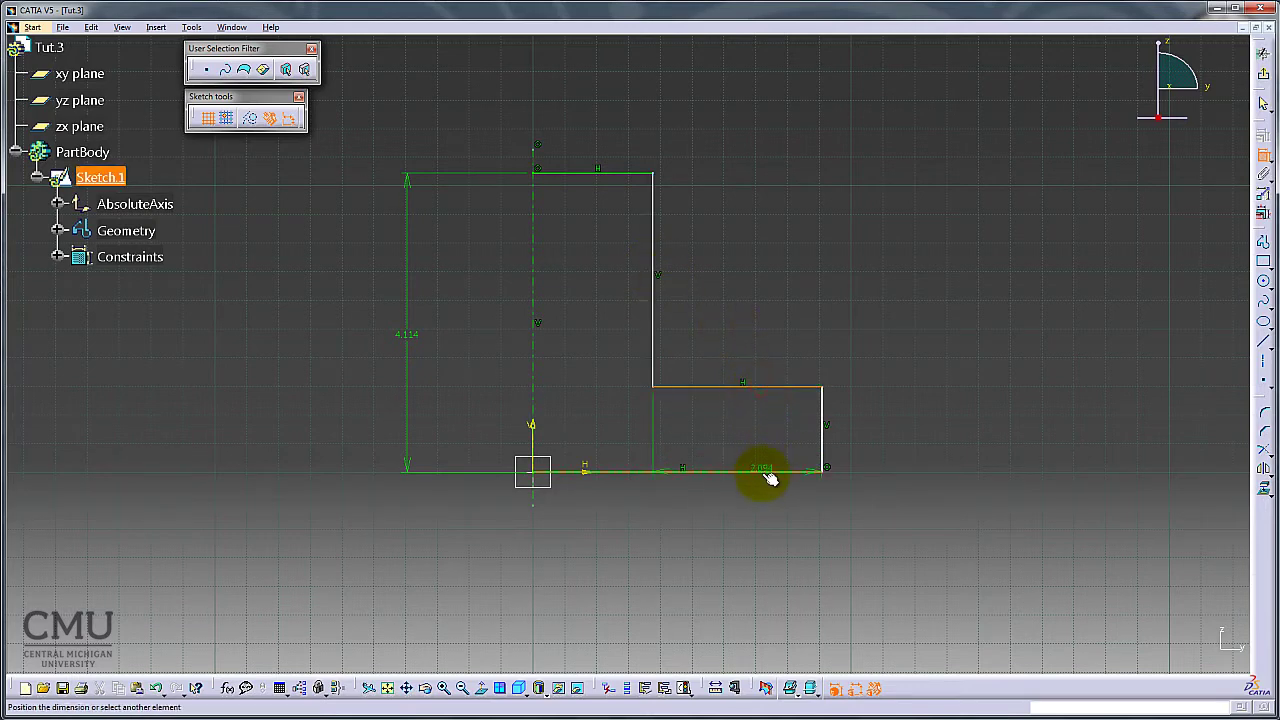
{"action": "left_click", "coordinate": [765, 471]}
{"action": "left_click", "coordinate": [920, 446]}
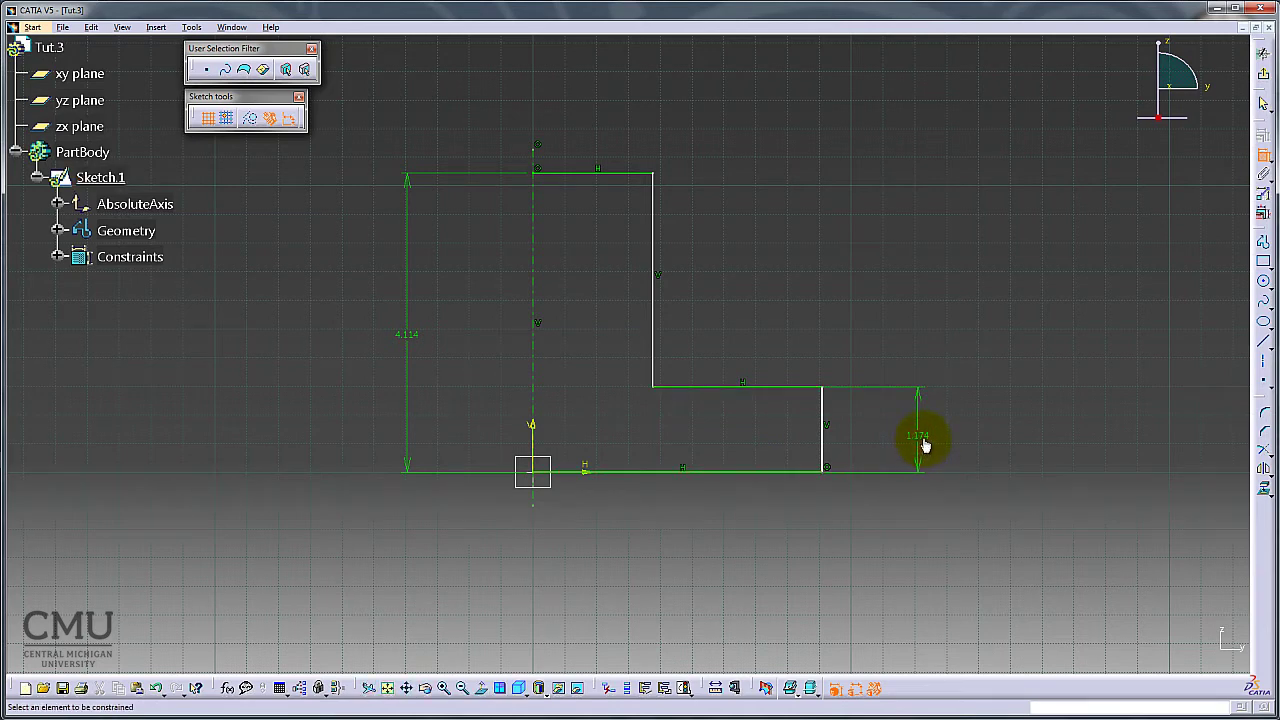
Add a diameter dimension between the upper vertical line and the axis, placed above the profile.
{"action": "left_click", "coordinate": [656, 226]}
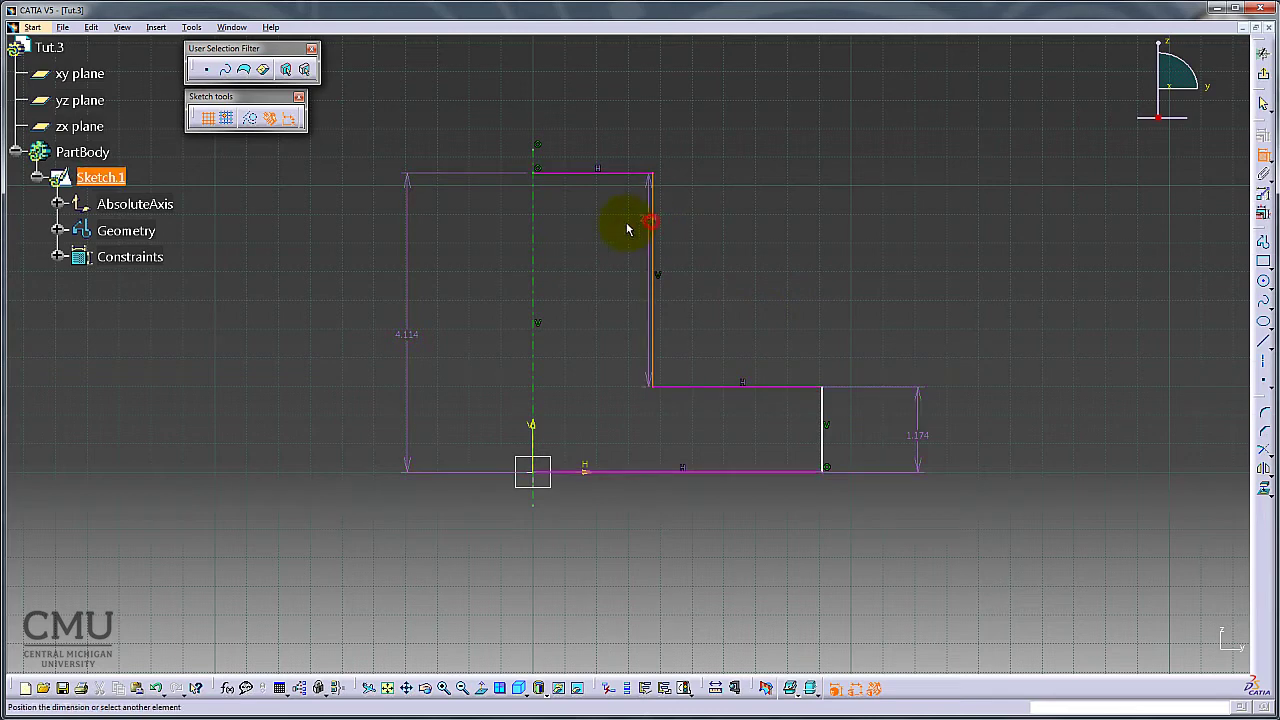
{"action": "left_click", "coordinate": [533, 228]}
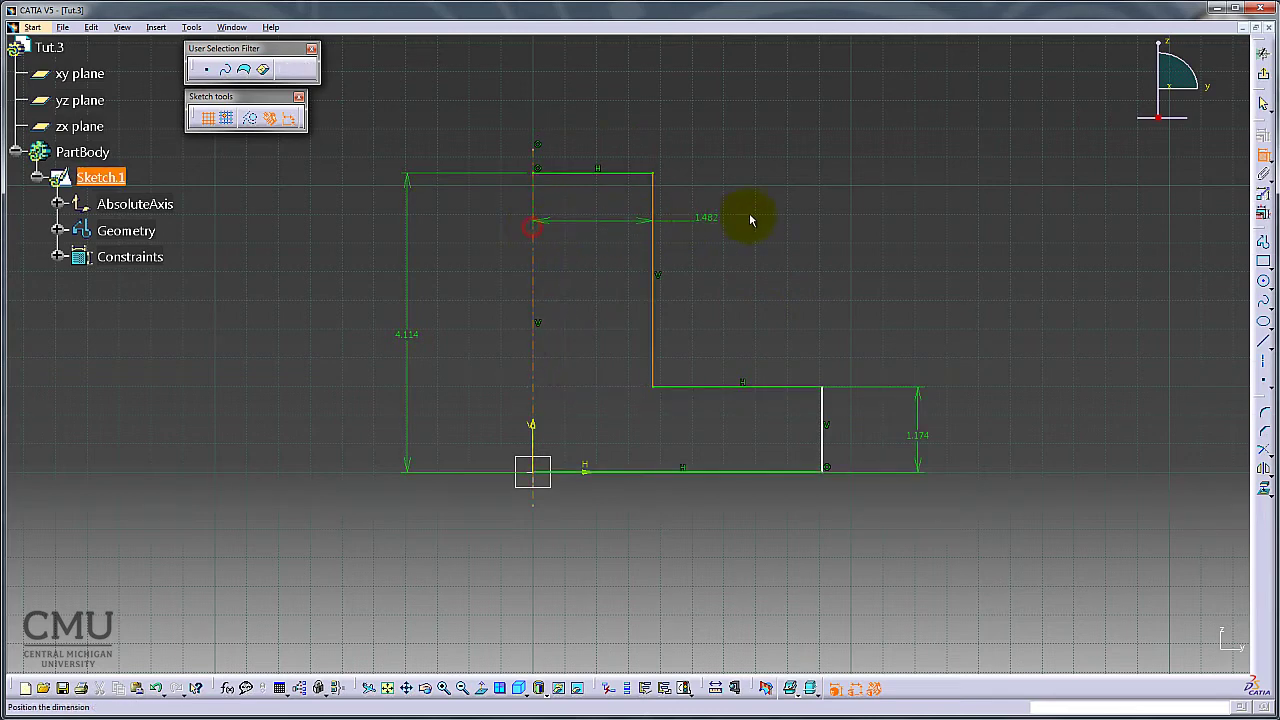
{"action": "right_click", "coordinate": [716, 125]}
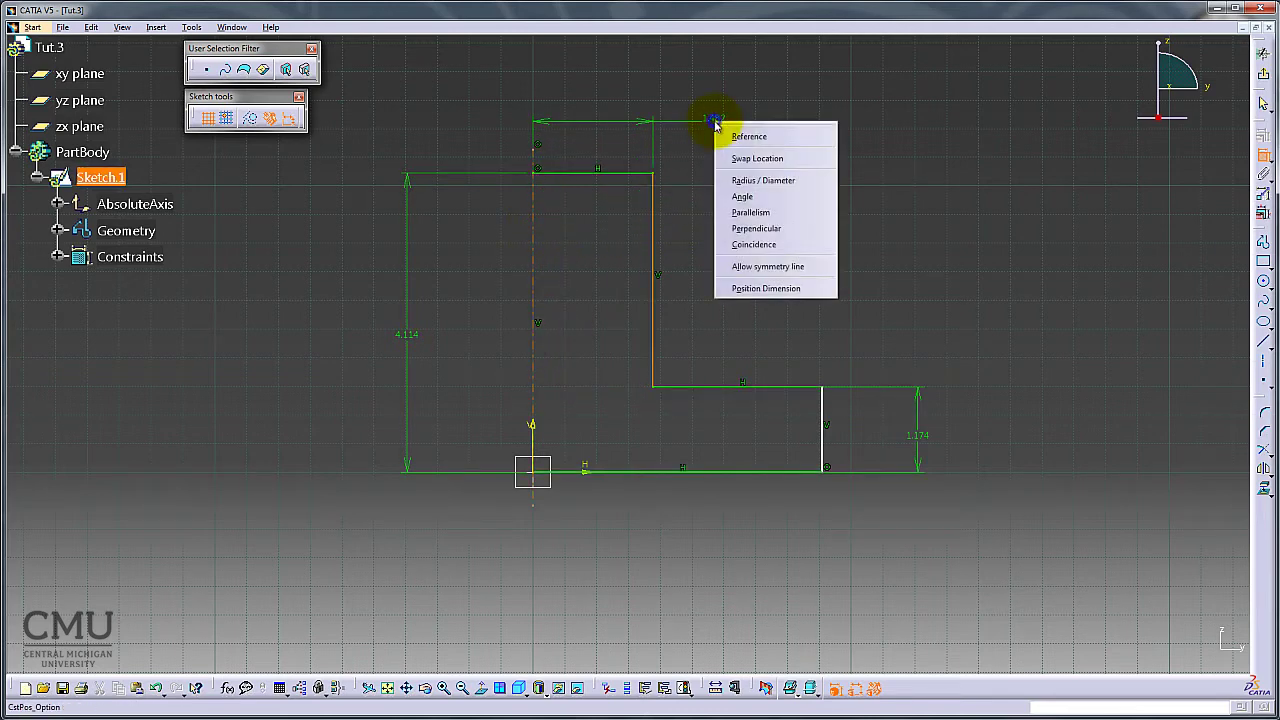
{"action": "left_click", "coordinate": [763, 180]}
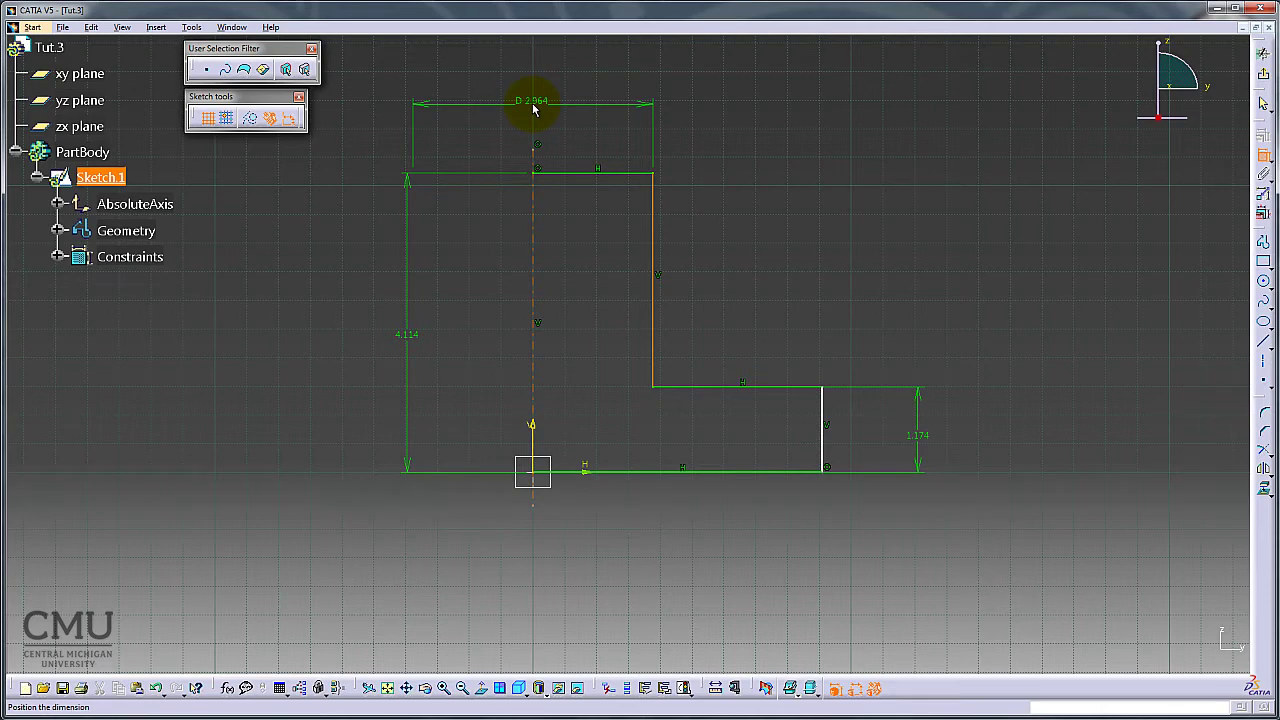
{"action": "left_click", "coordinate": [533, 108]}
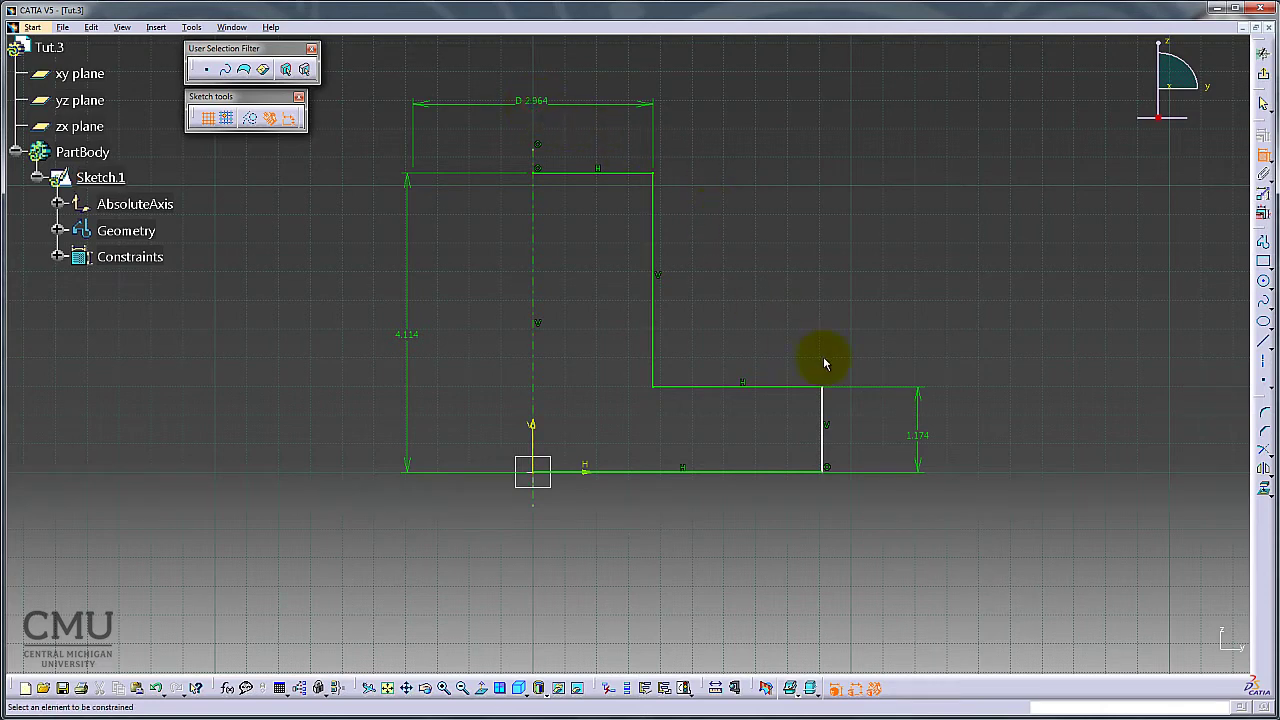
Add a diameter dimension between the base's outer vertical line and the axis, placed below the profile.
{"action": "left_click", "coordinate": [825, 447]}
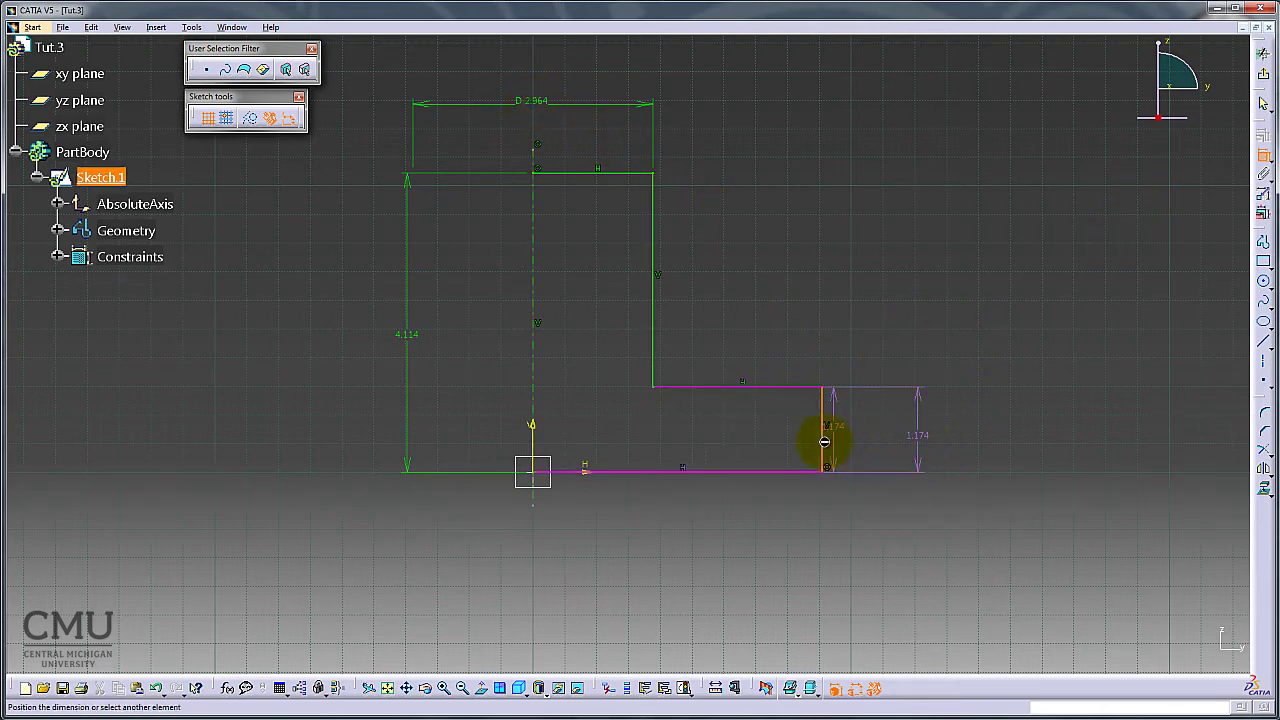
{"action": "left_click", "coordinate": [534, 340]}
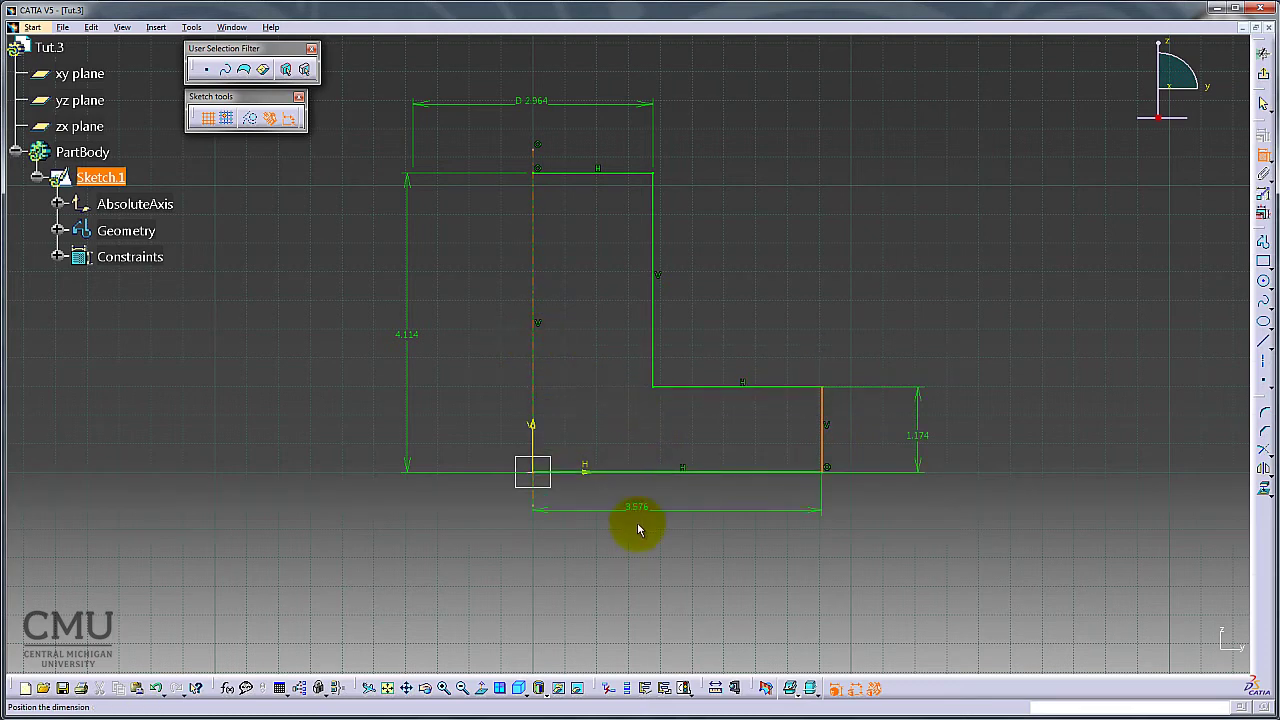
{"action": "right_click", "coordinate": [637, 524]}
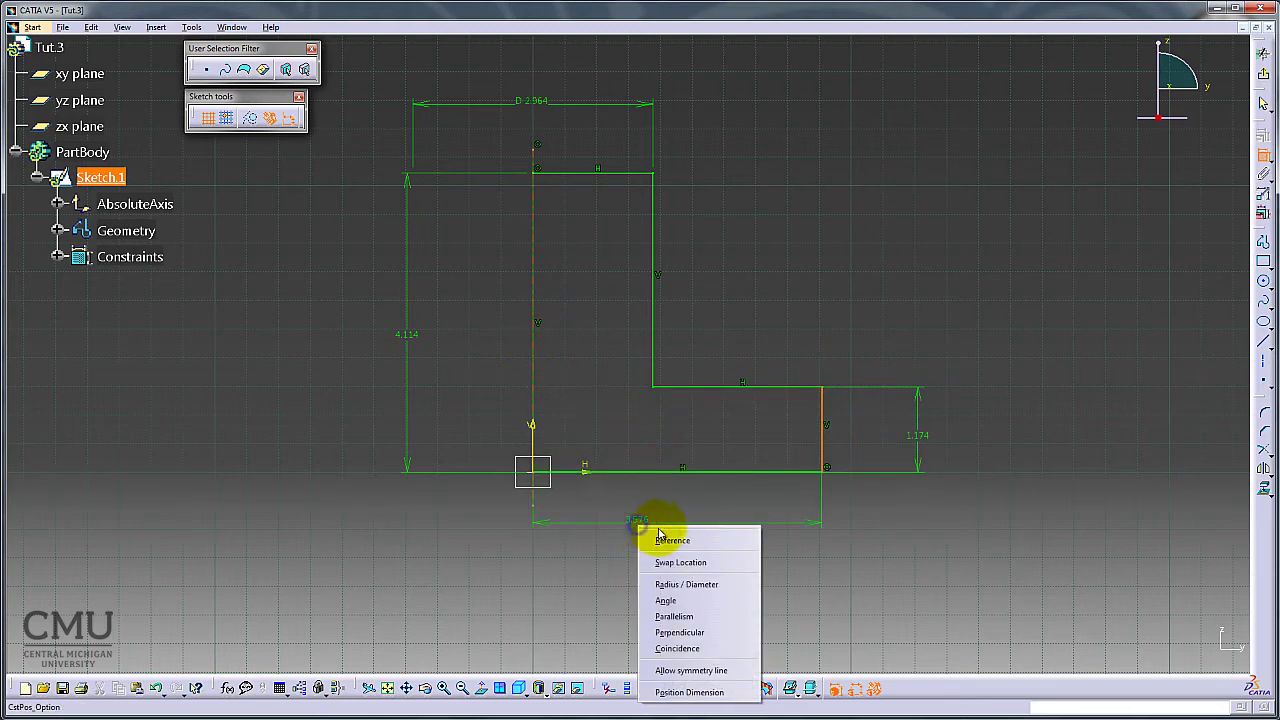
{"action": "left_click", "coordinate": [688, 583]}
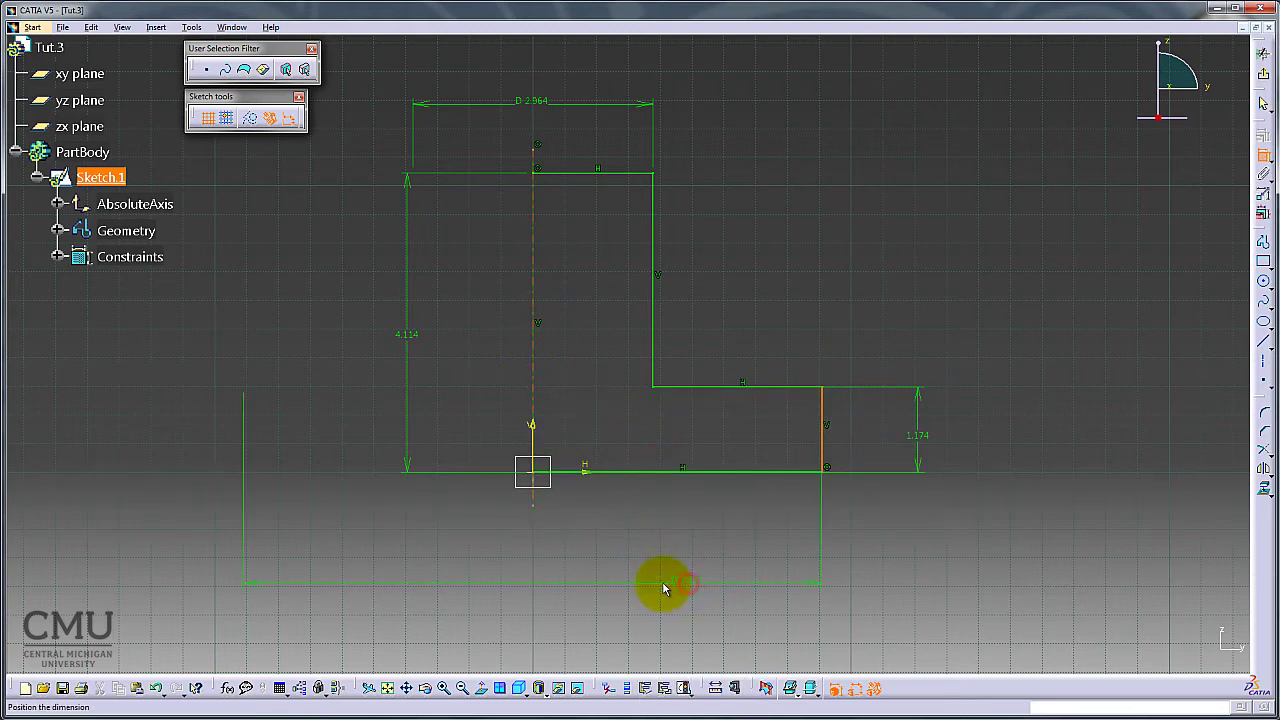
{"action": "left_click", "coordinate": [535, 569]}
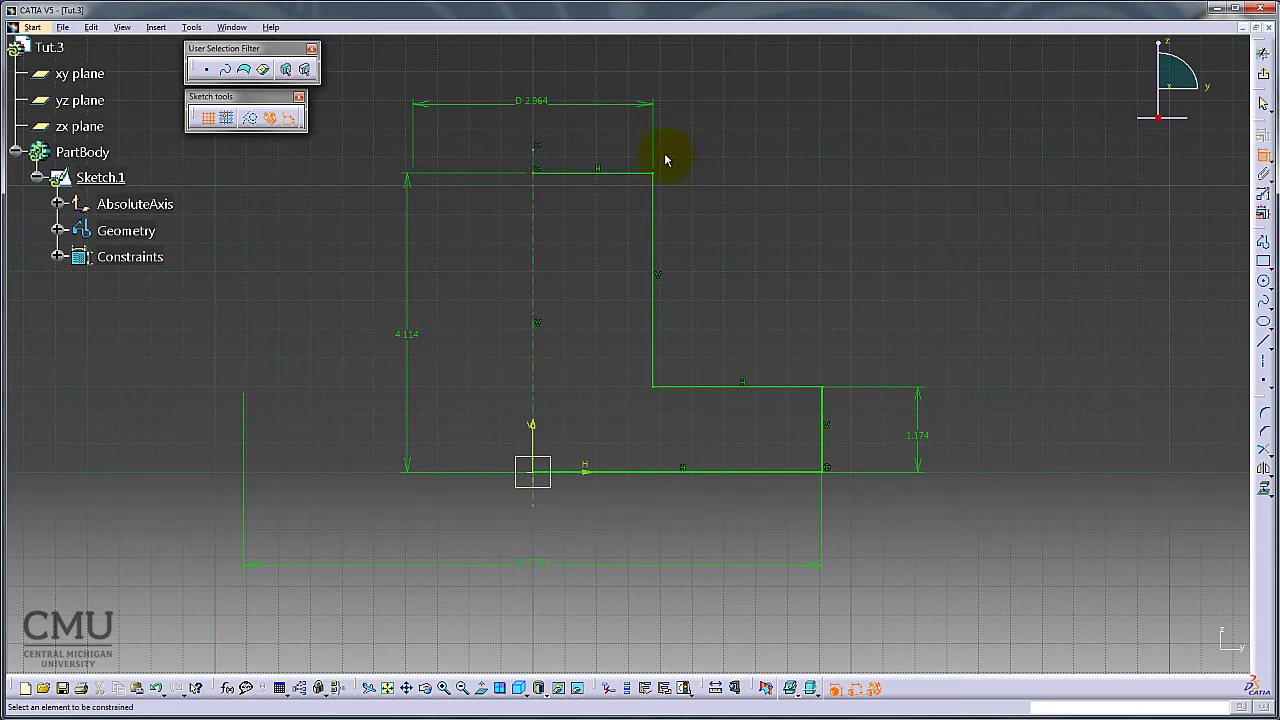
{"action": "left_click", "coordinate": [1263, 155]}
{"action": "left_click", "coordinate": [904, 227]}
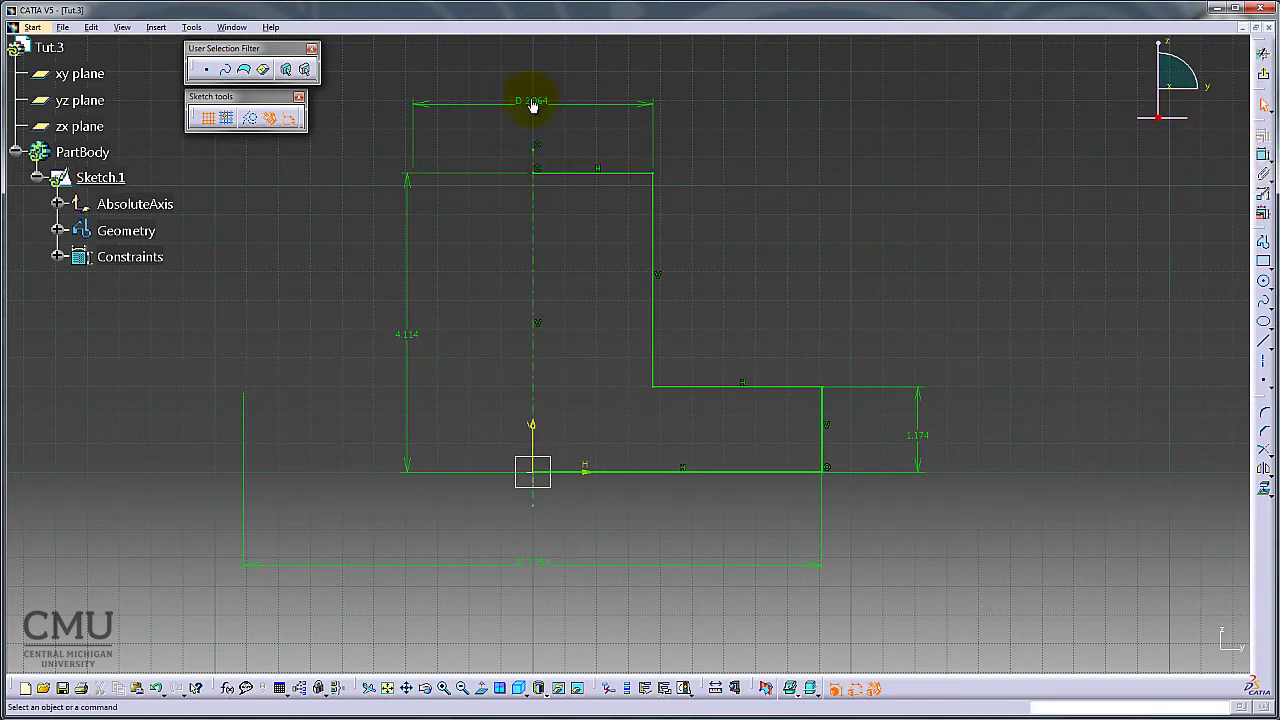
Set the upper section's diameter to 4 in.
{"action": "double_click", "coordinate": [531, 101]}
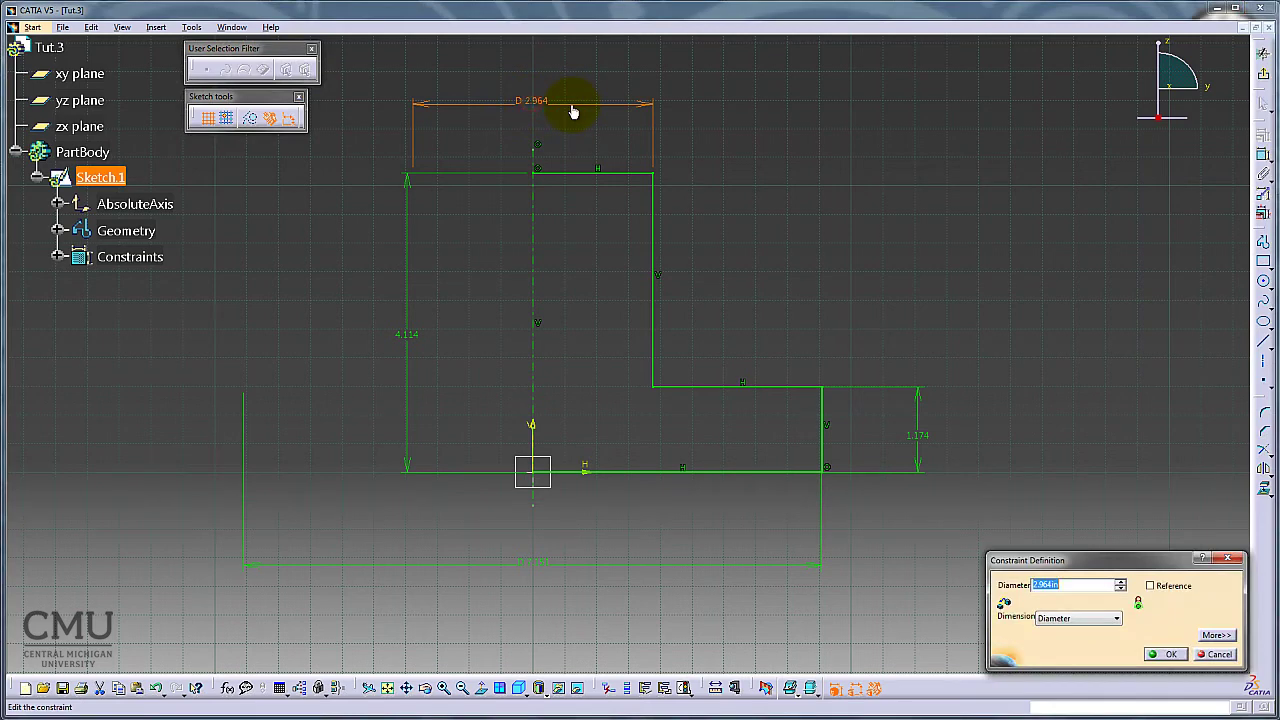
{"action": "type", "text": "4"}
{"action": "key", "text": "Return"}
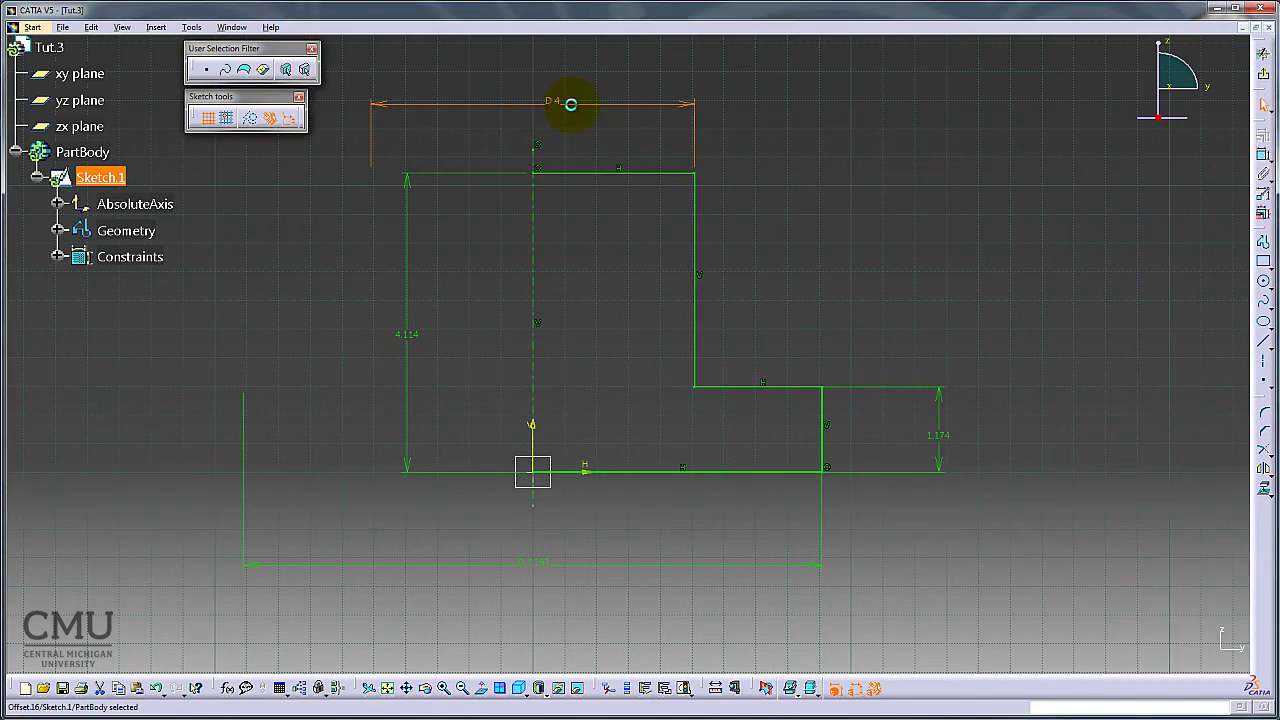
Set the base's diameter dimension below the profile to 11 in.
{"action": "double_click", "coordinate": [534, 561]}
{"action": "type", "text": "11"}
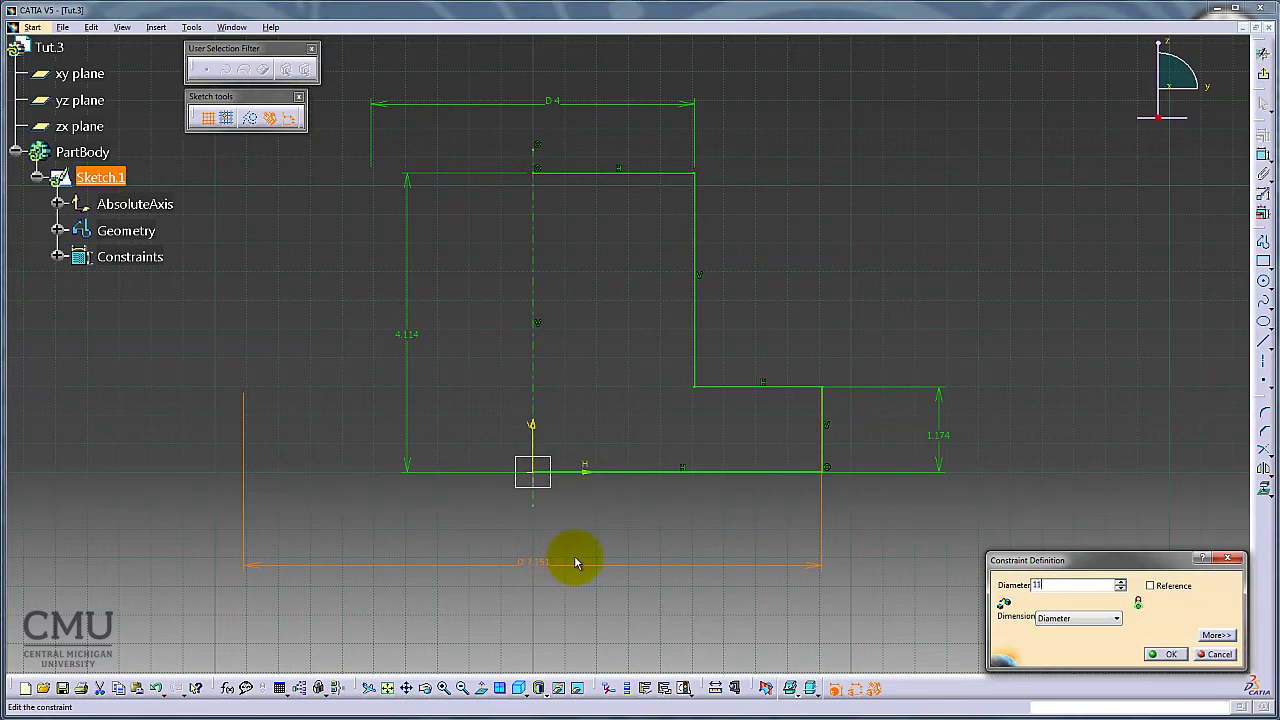
{"action": "key", "text": "Return"}
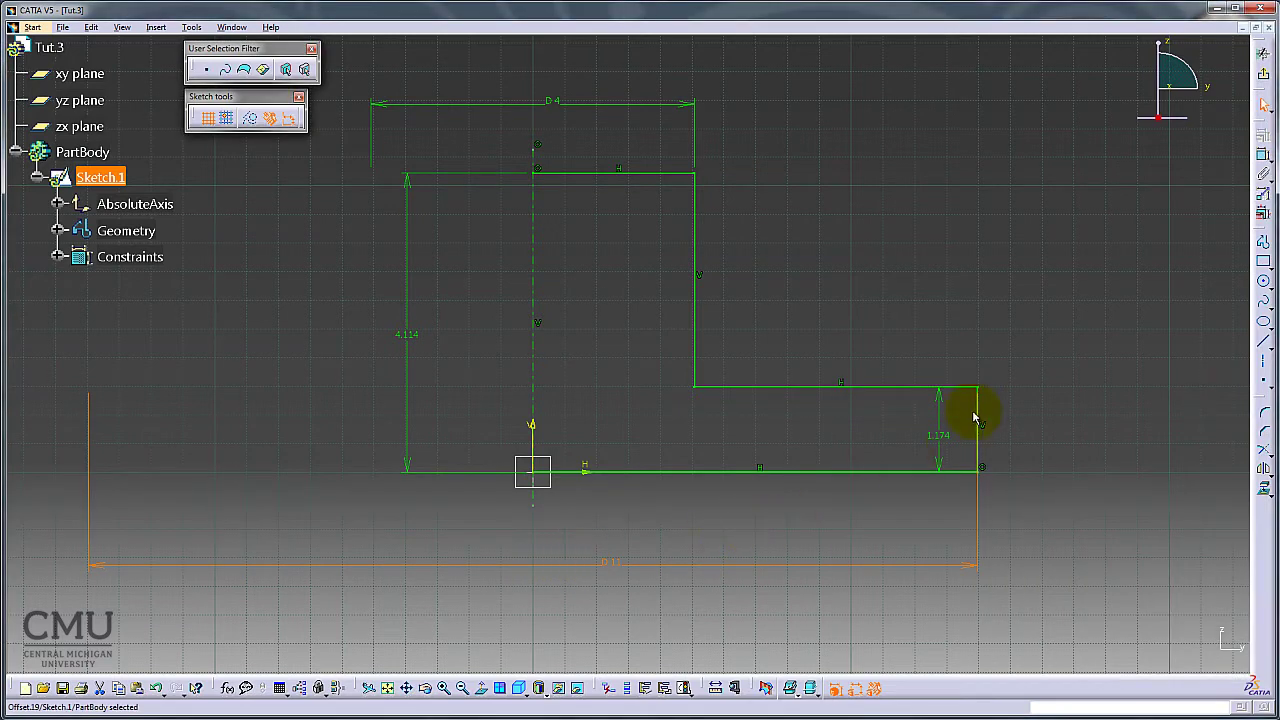
Move the lower step's height dimension outside the profile and set it to 2 in.
{"action": "mouse_move", "coordinate": [941, 421]}
{"action": "left_mouse_down"}
{"action": "mouse_move", "coordinate": [1029, 406]}
{"action": "mouse_move", "coordinate": [1047, 440]}
{"action": "left_mouse_up"}
{"action": "double_click", "coordinate": [1047, 440]}
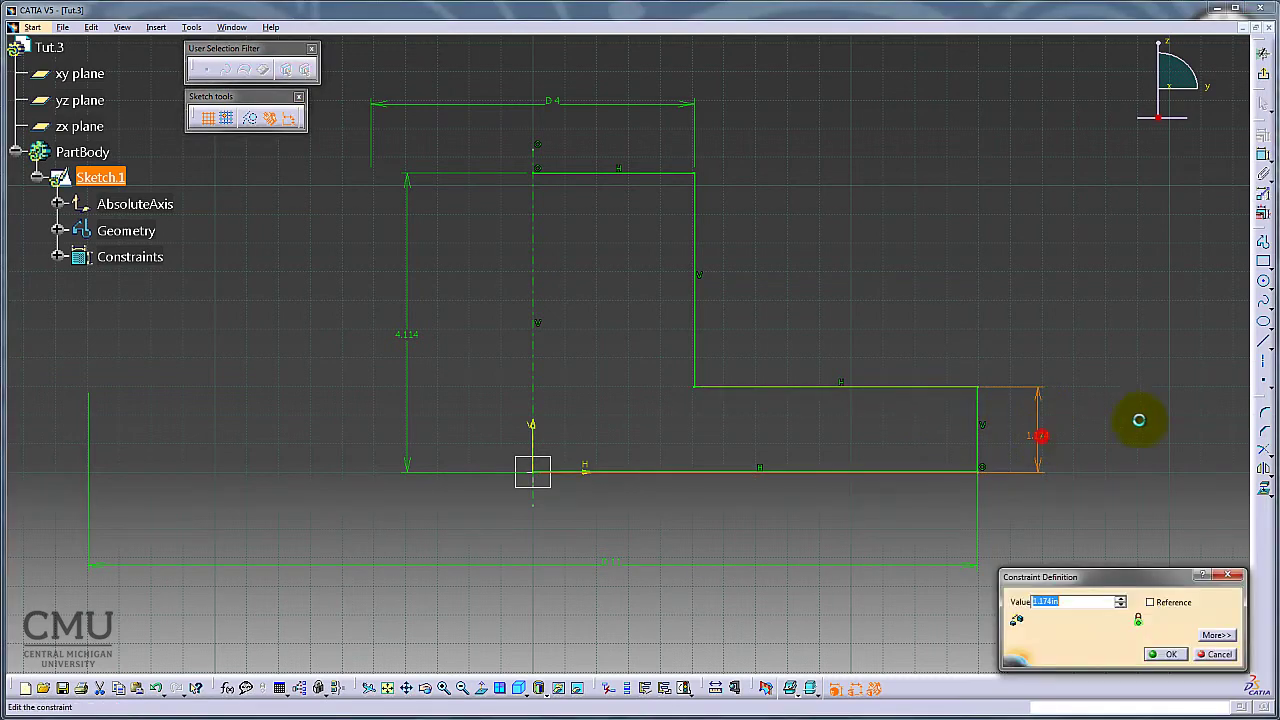
{"action": "type", "text": "2"}
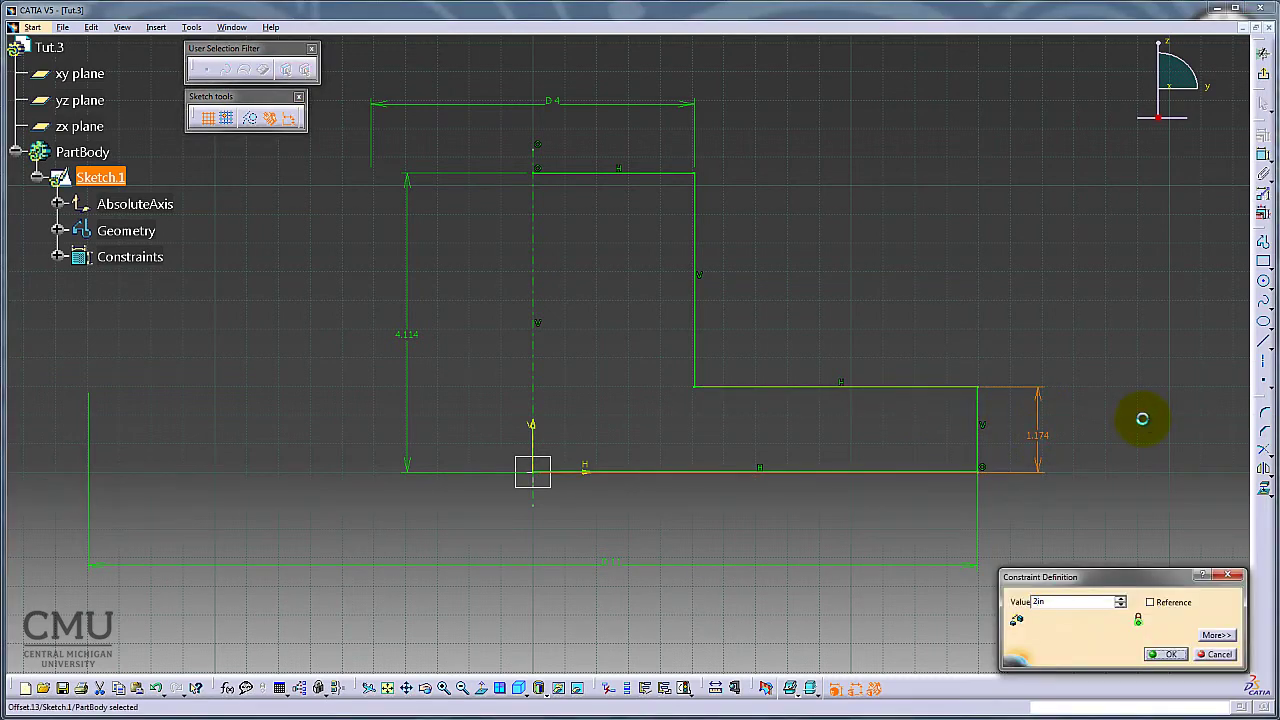
{"action": "key", "text": "Return"}
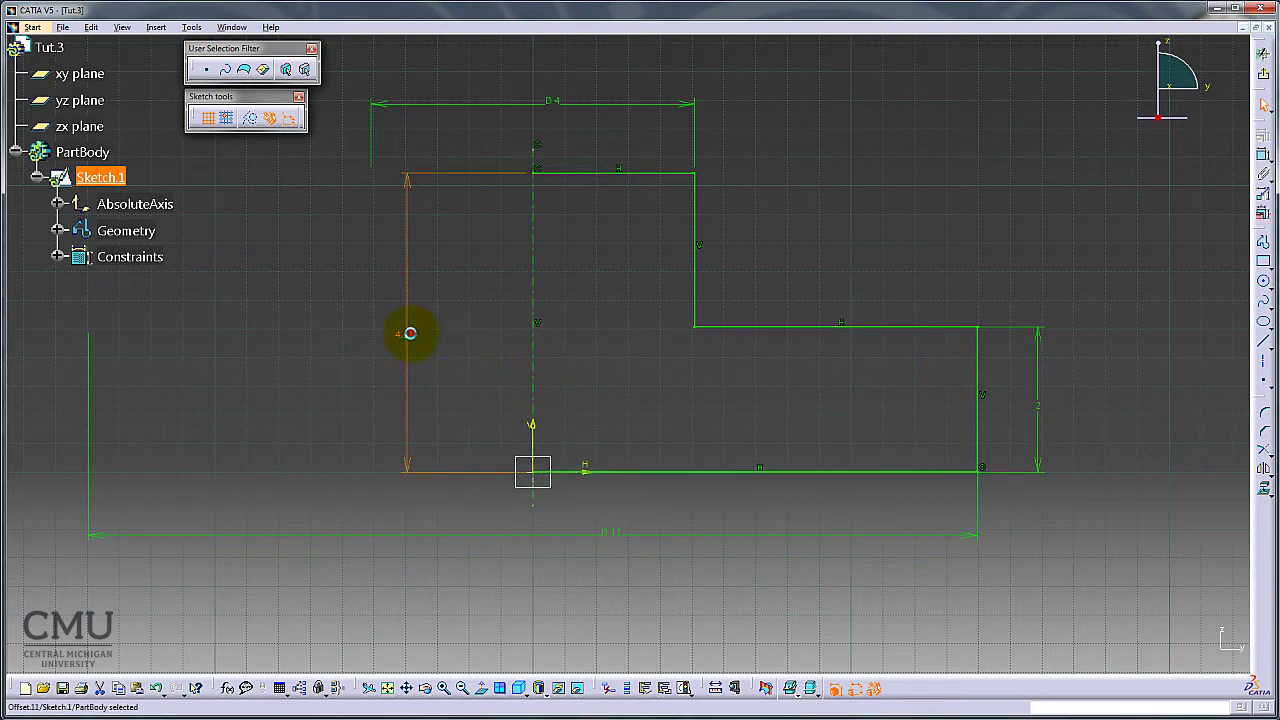
Set the profile's overall height to 6 in and move its dimension closer to the axis.
{"action": "double_click", "coordinate": [408, 335]}
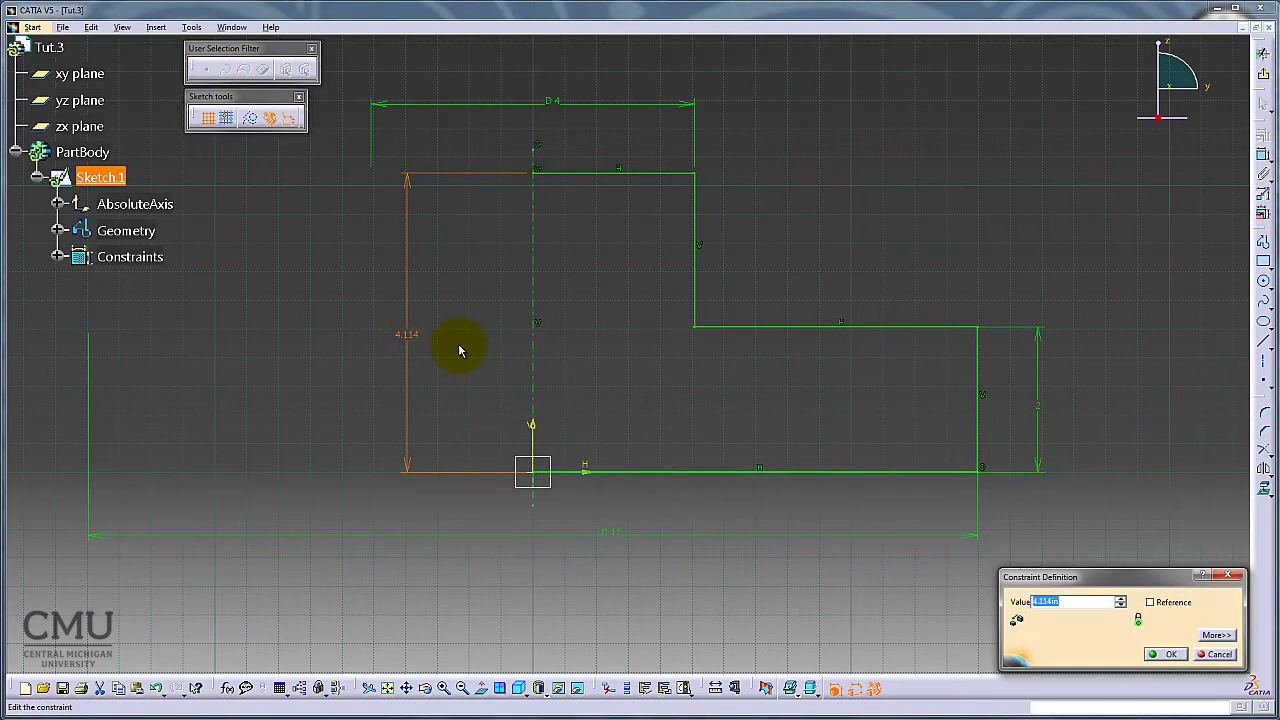
{"action": "type", "text": "6"}
{"action": "key", "text": "Return"}
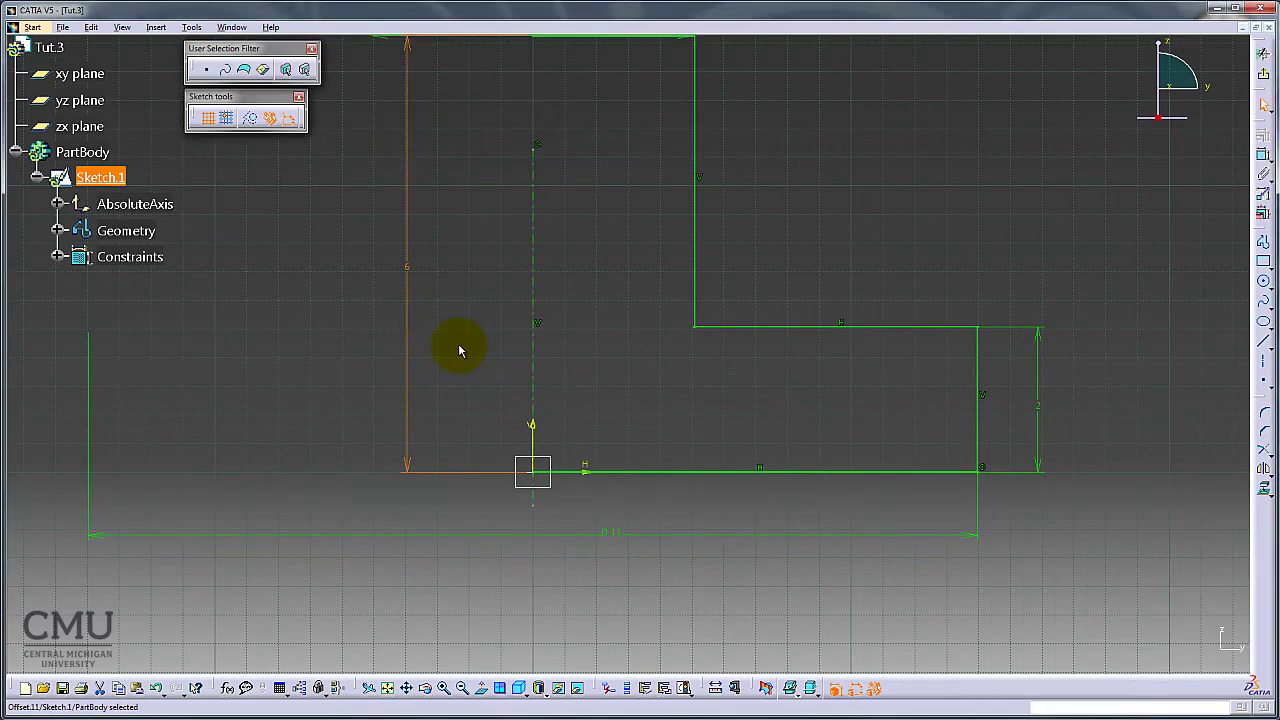
{"action": "left_click", "coordinate": [903, 237]}
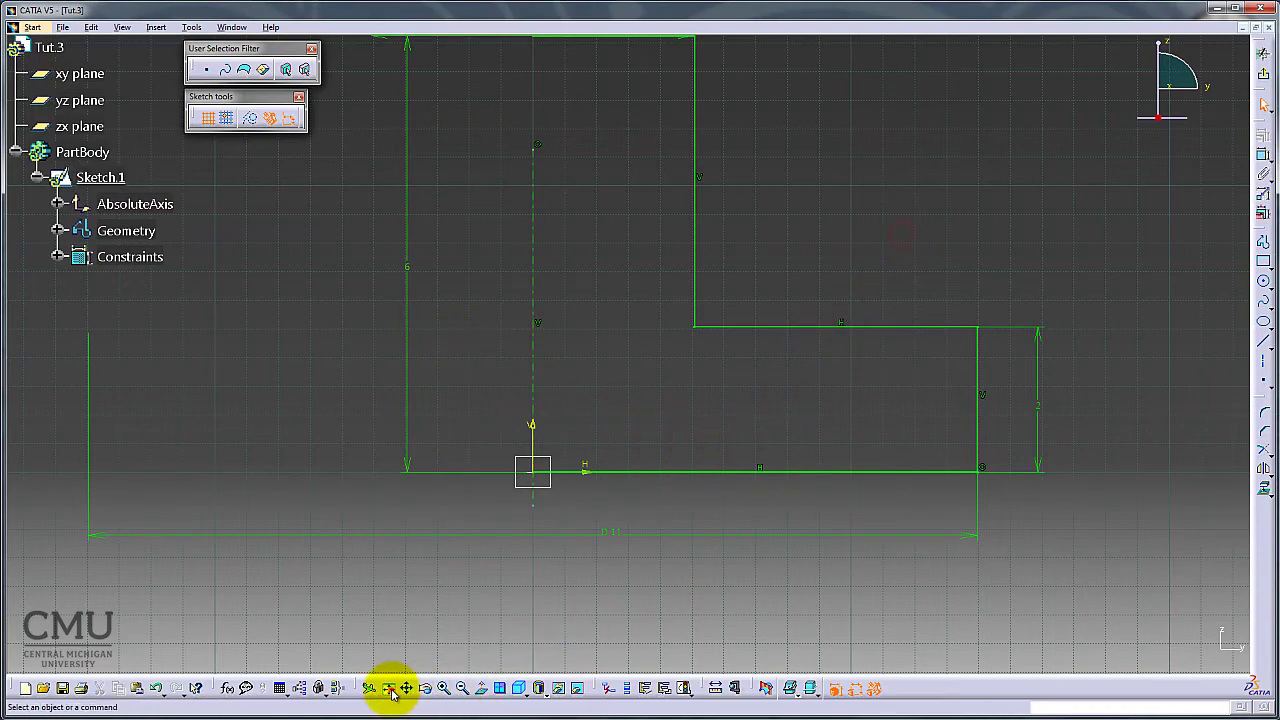
{"action": "left_click", "coordinate": [388, 688]}
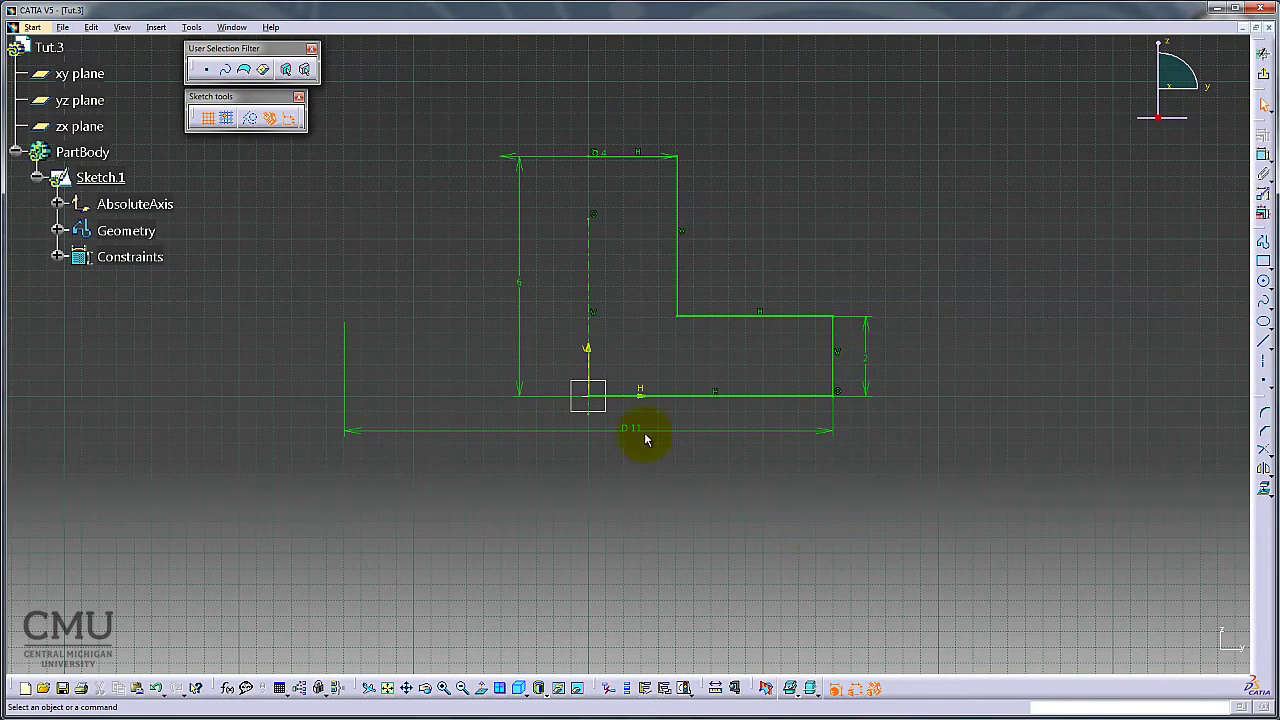
{"action": "mouse_move", "coordinate": [520, 333]}
{"action": "left_mouse_down"}
{"action": "mouse_move", "coordinate": [563, 323]}
{"action": "mouse_move", "coordinate": [546, 330]}
{"action": "left_mouse_up"}
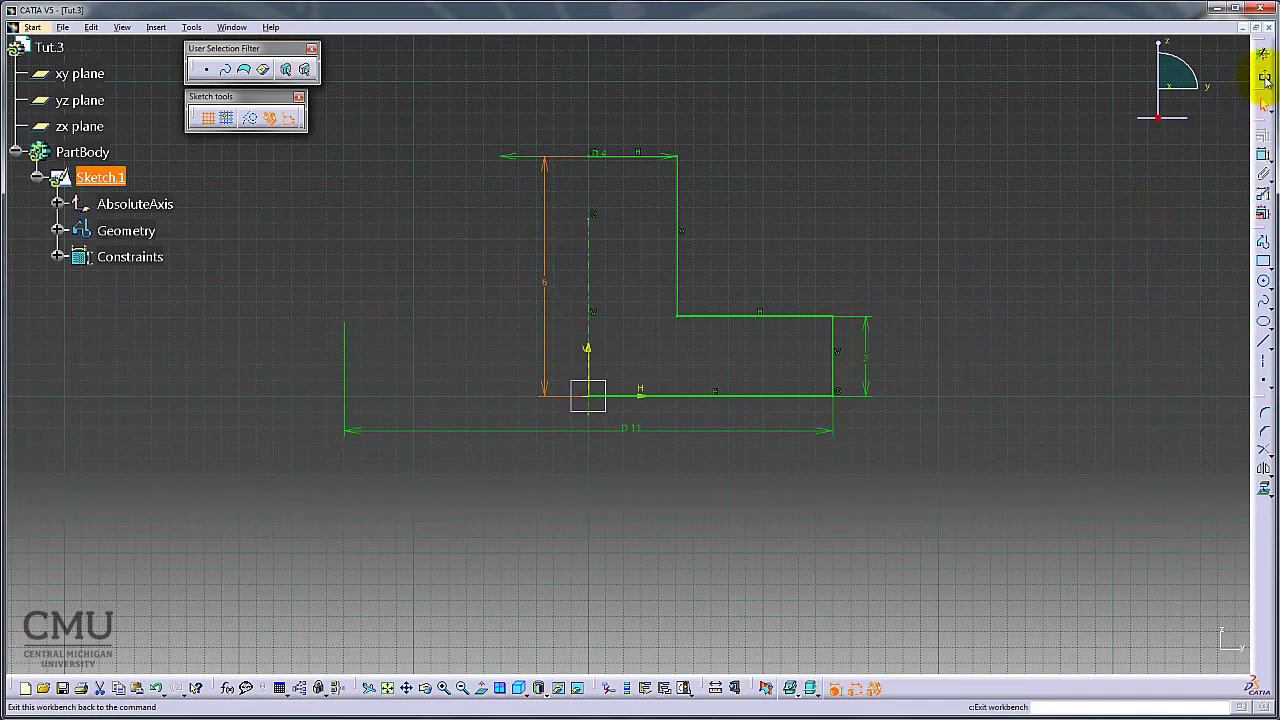
Exit the sketch, revolve the profile 360 degrees about the sketch axis with the Shaft command, and show it in isometric view.
{"action": "left_click", "coordinate": [1265, 80]}
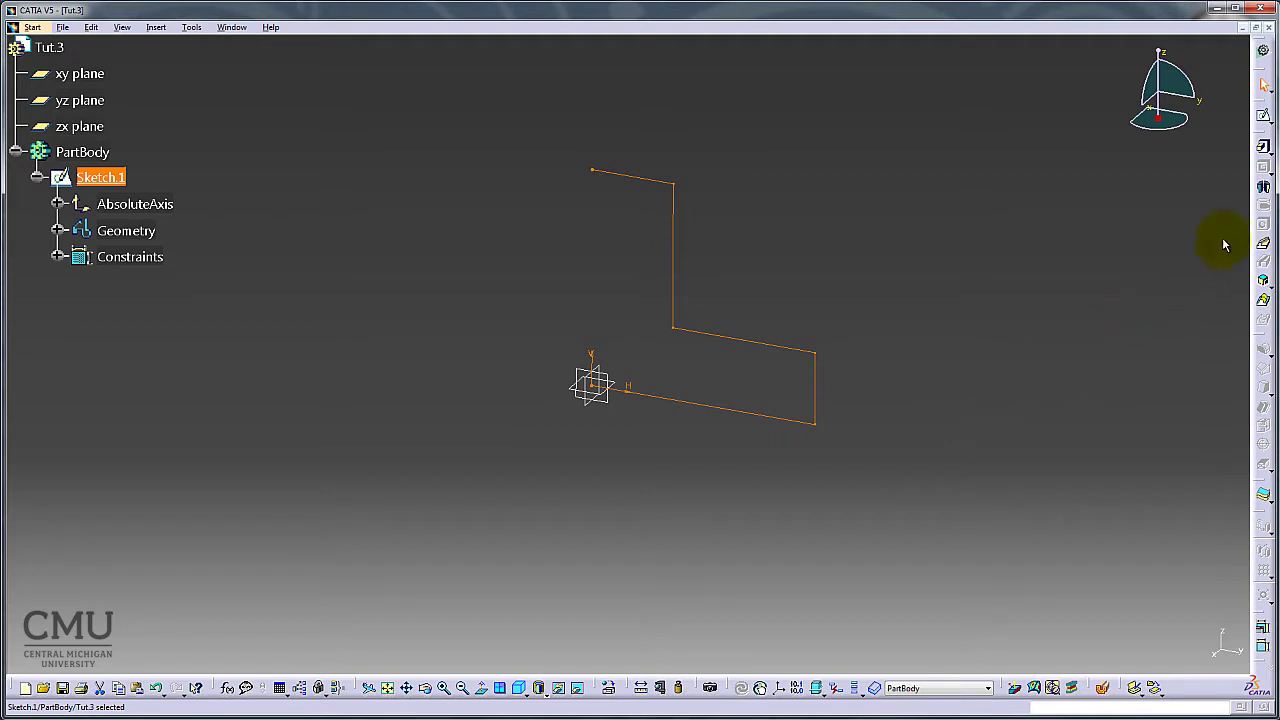
{"action": "left_click", "coordinate": [1263, 188]}
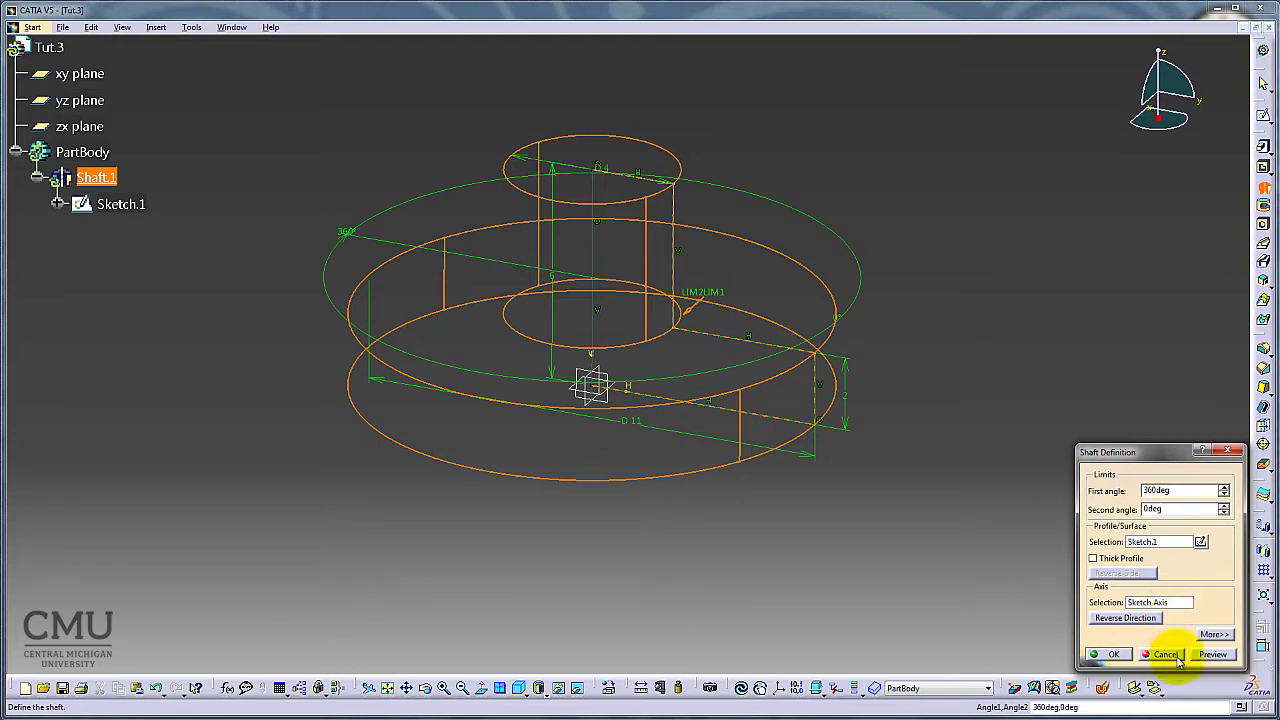
{"action": "left_click", "coordinate": [1113, 655]}
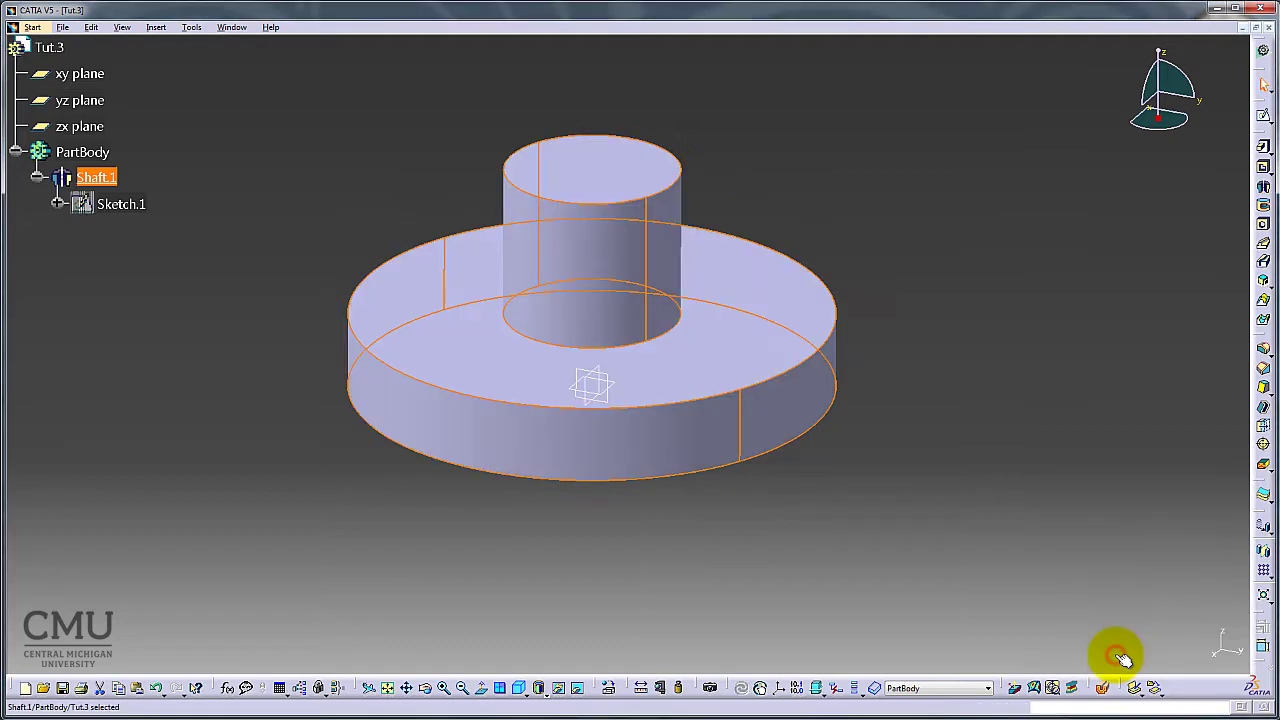
{"action": "left_click", "coordinate": [521, 688]}
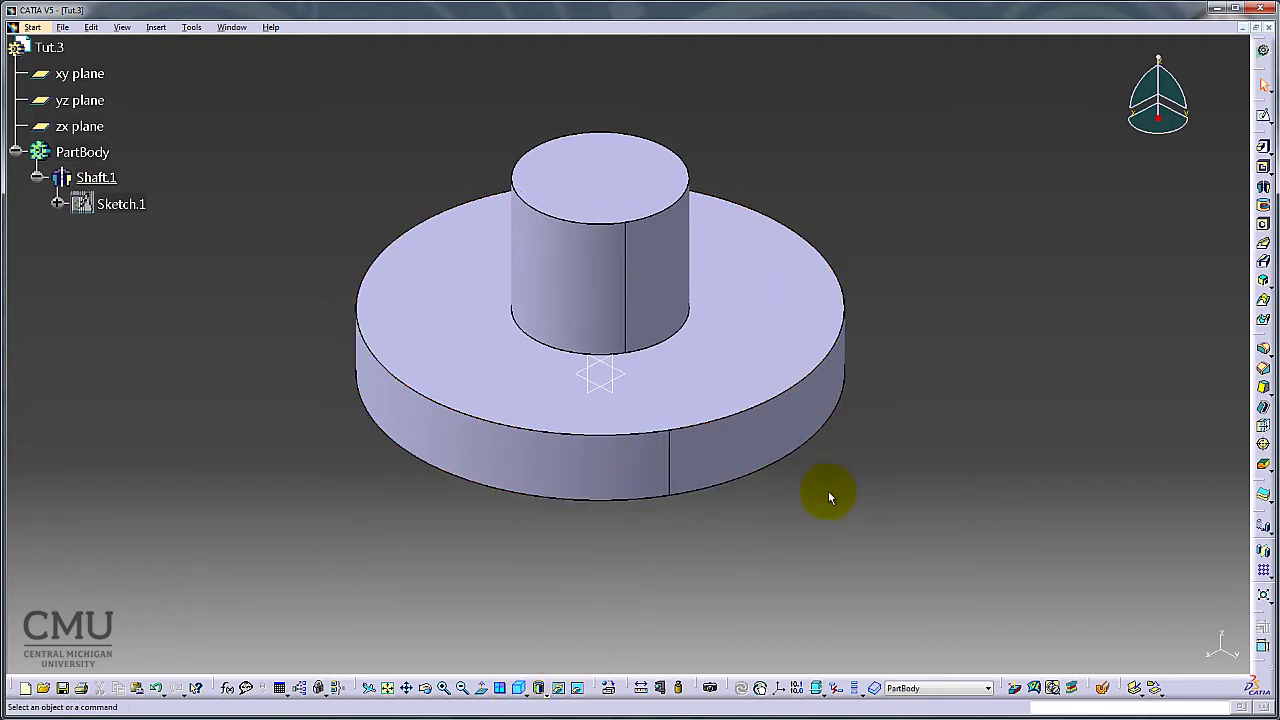
{"action": "middle_click_drag", "start_coordinate": [829, 459], "coordinate": [870, 497]}
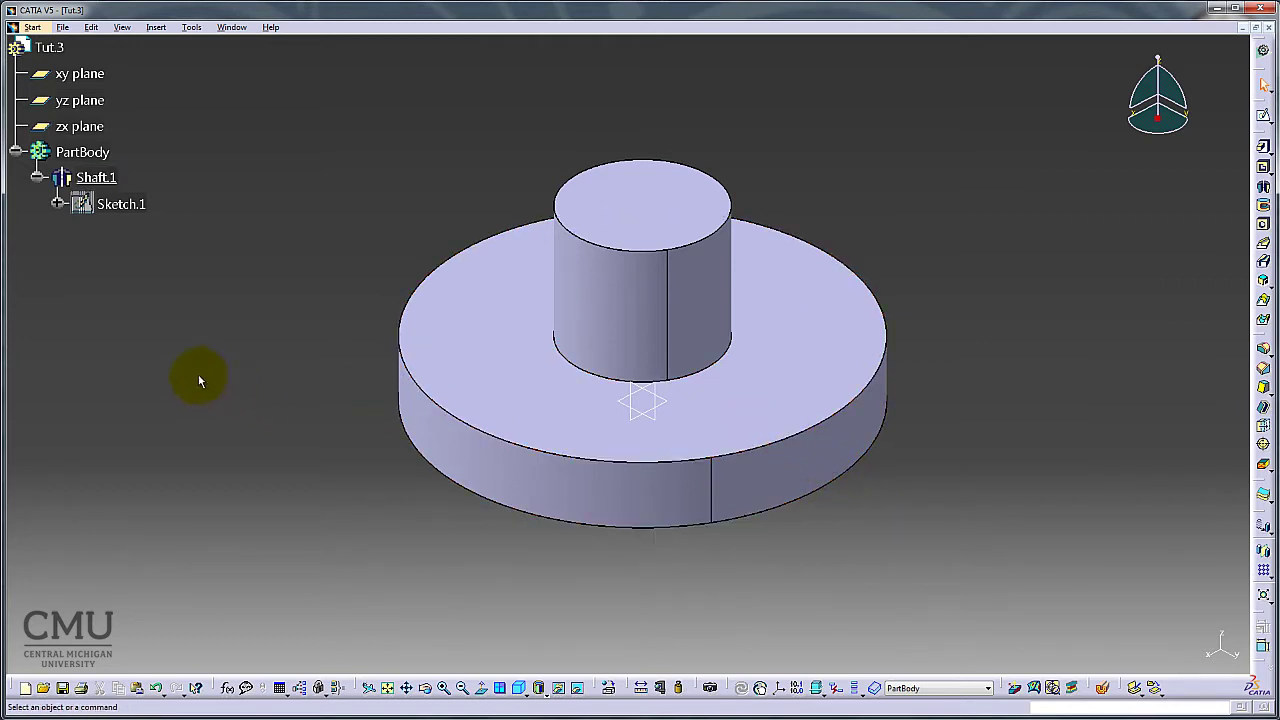
Rename the shaft feature as Base Protrusion in its properties.
{"action": "left_click", "coordinate": [106, 177]}
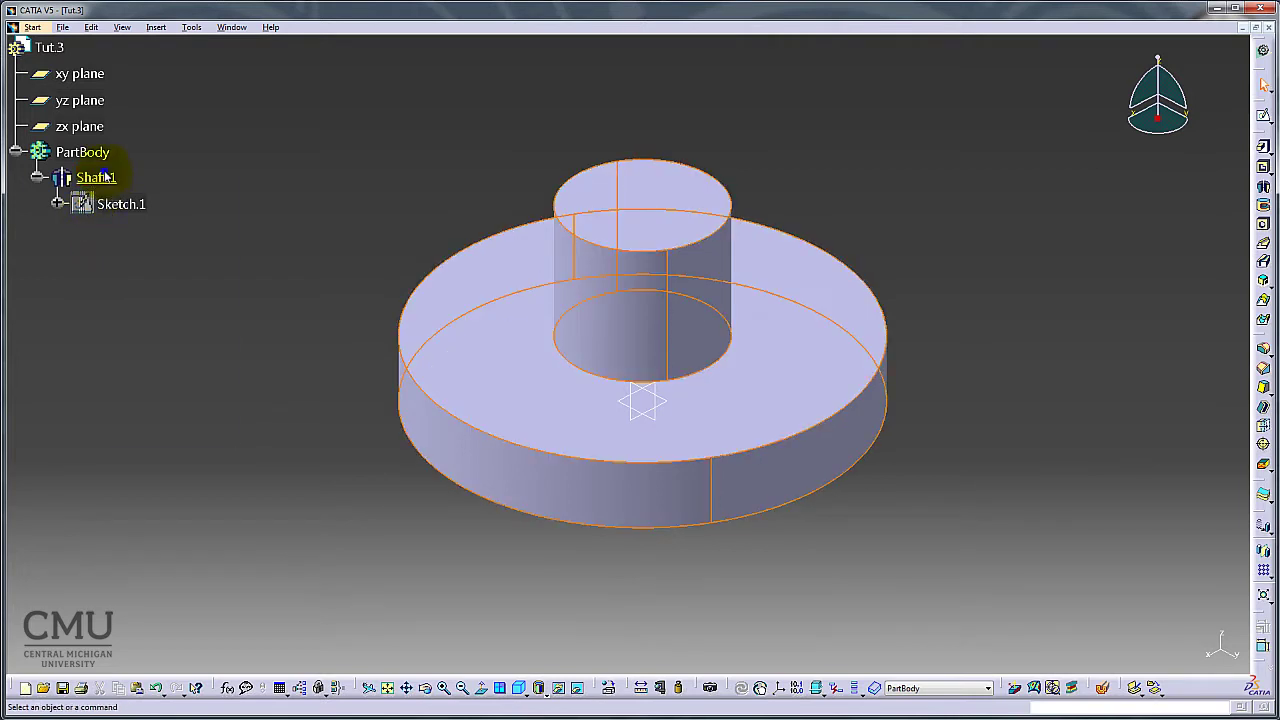
{"action": "right_click", "coordinate": [106, 177]}
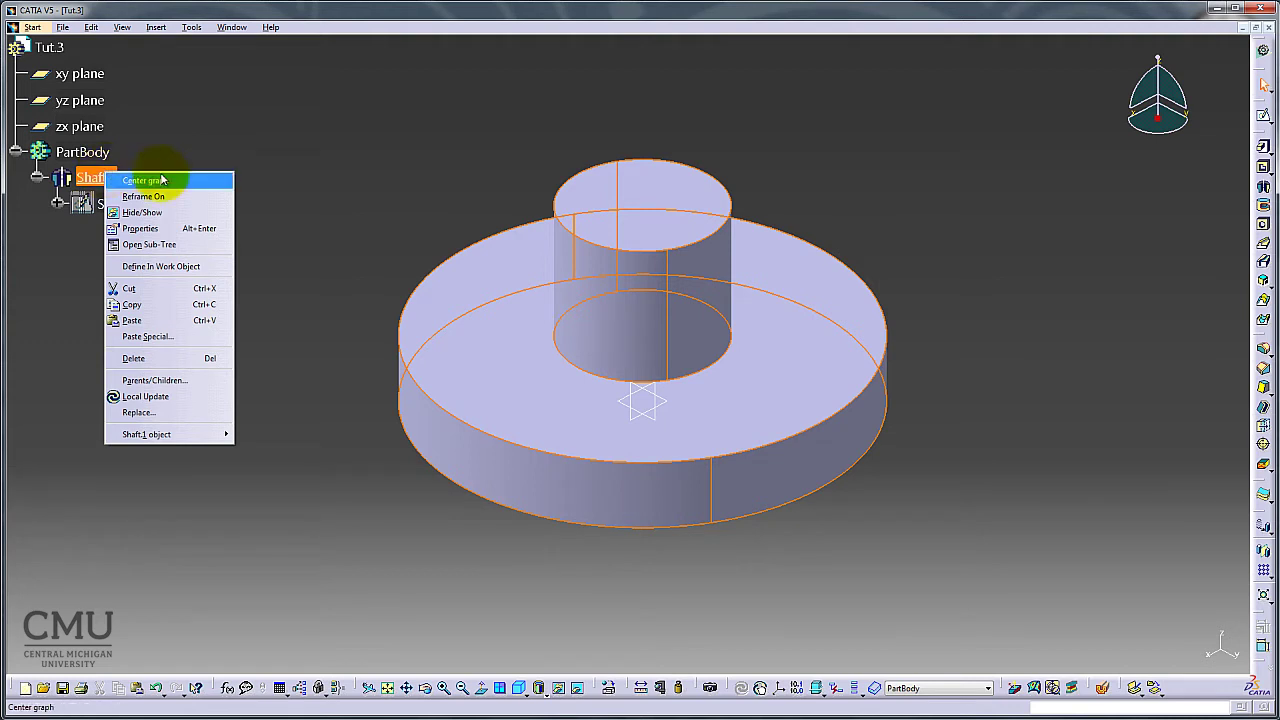
{"action": "left_click", "coordinate": [185, 228]}
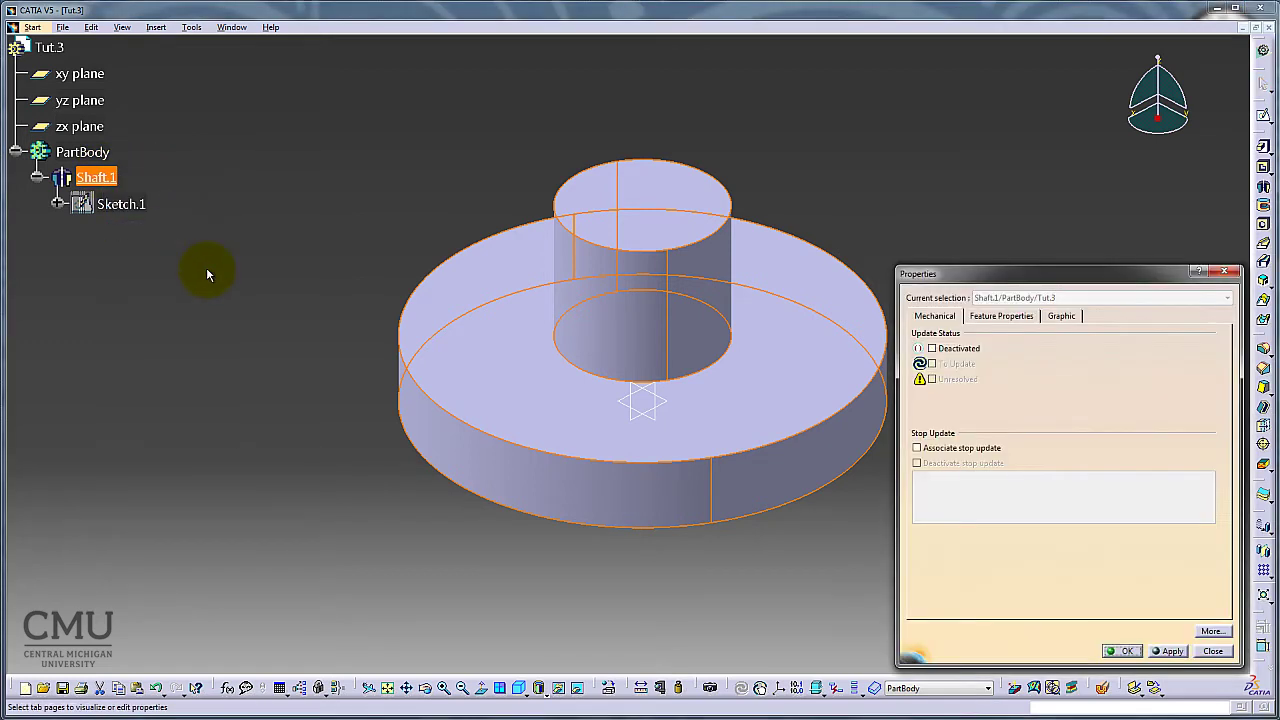
{"action": "left_click", "coordinate": [1021, 320]}
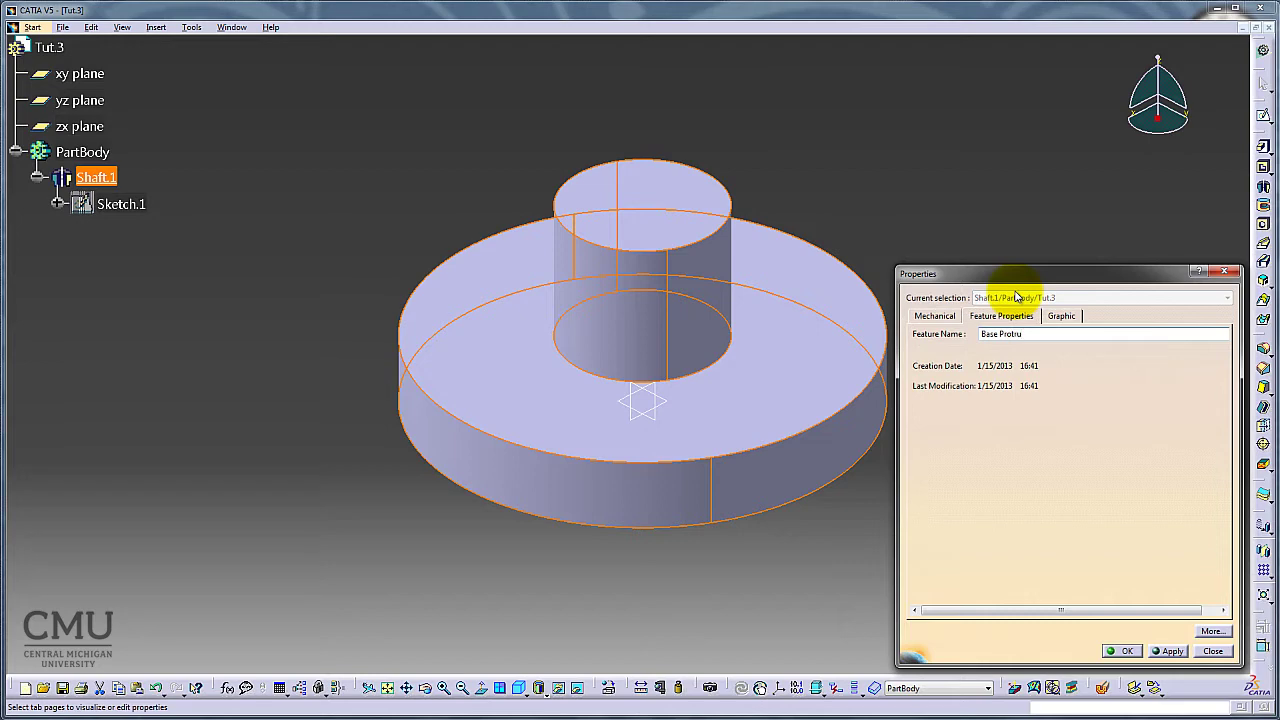
{"action": "key", "text": "Return"}
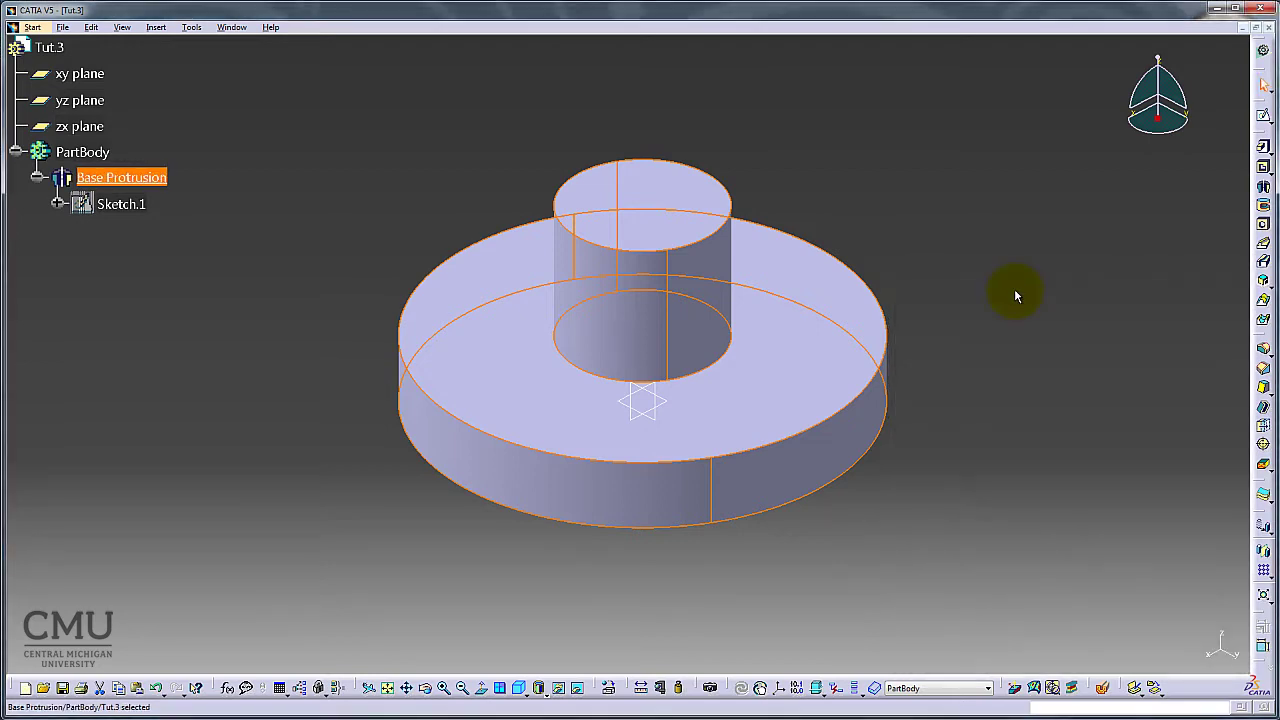
{"action": "left_click", "coordinate": [272, 318]}
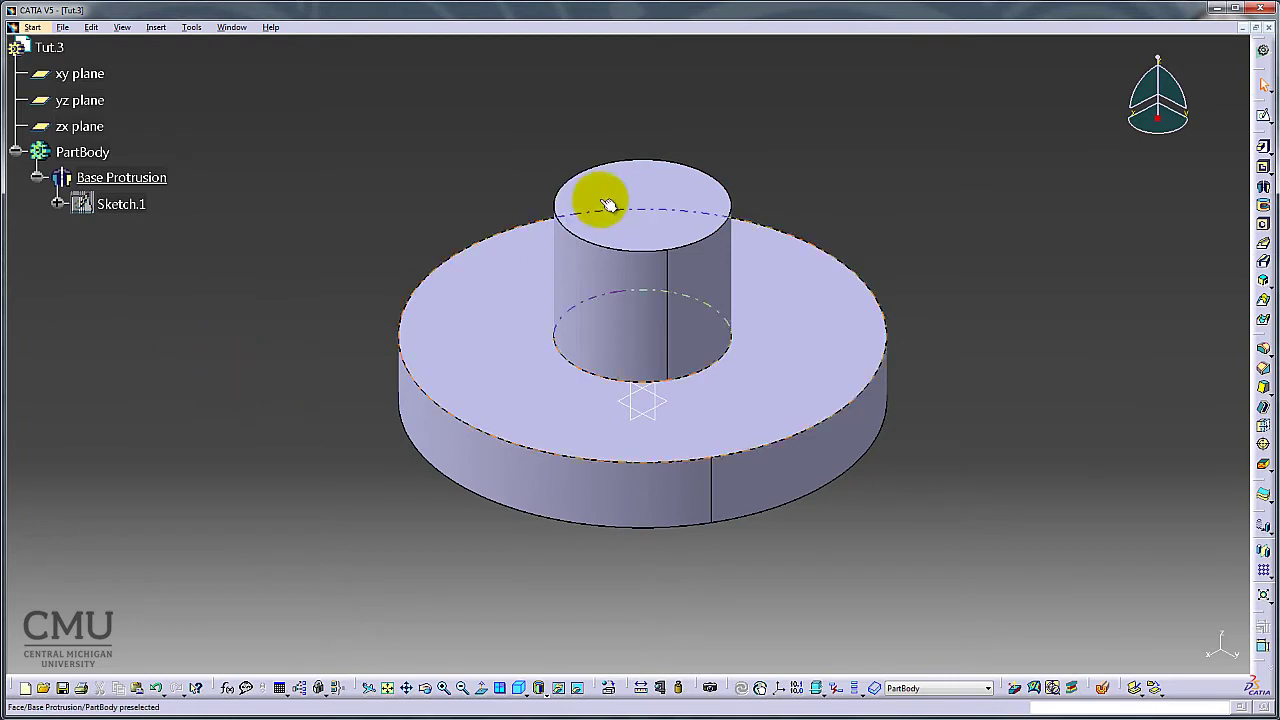
Place a hole on the flange's upper face with an Up To Last extension and a diameter of 1 in.
{"action": "left_click", "coordinate": [1264, 226]}
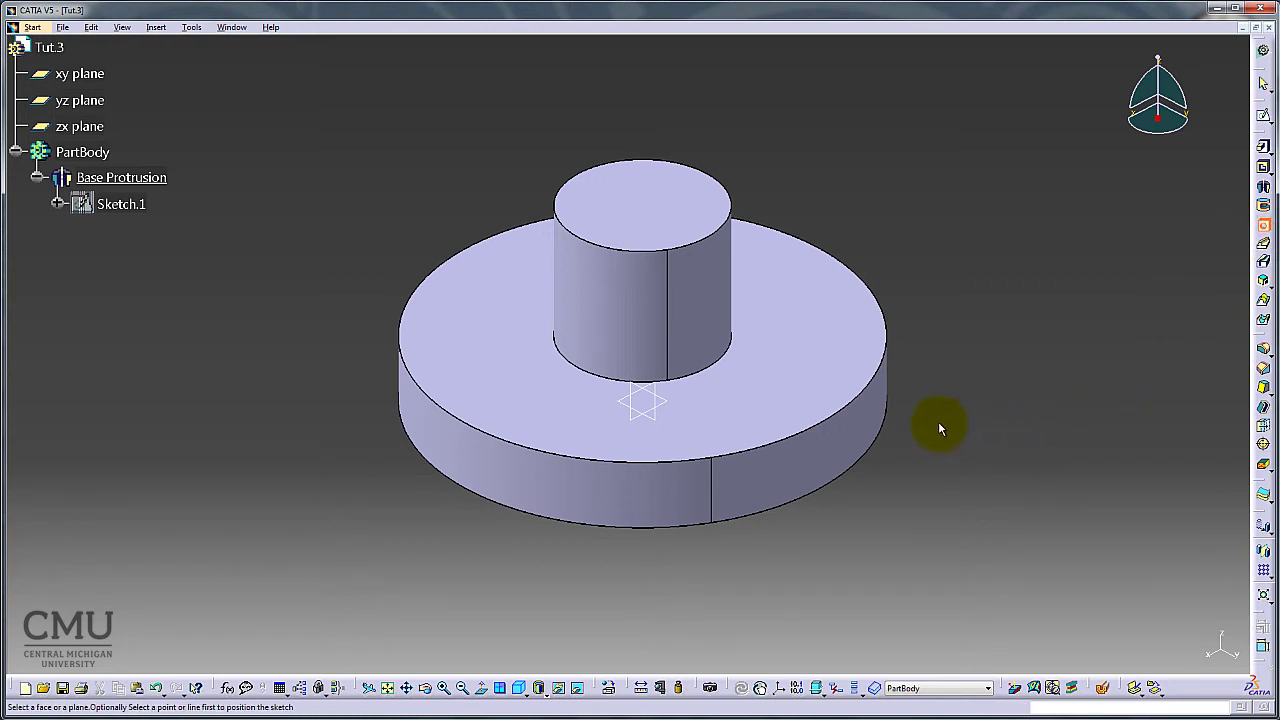
{"action": "left_click", "coordinate": [809, 367]}
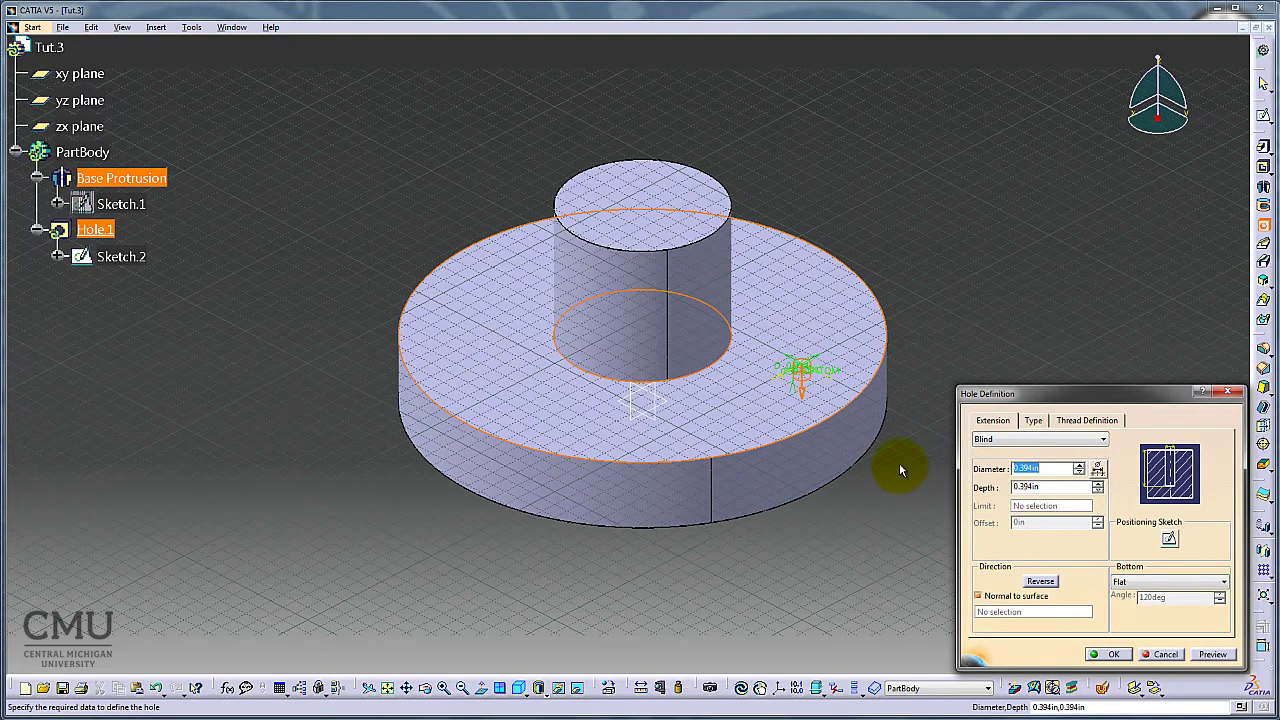
{"action": "left_click", "coordinate": [1051, 441]}
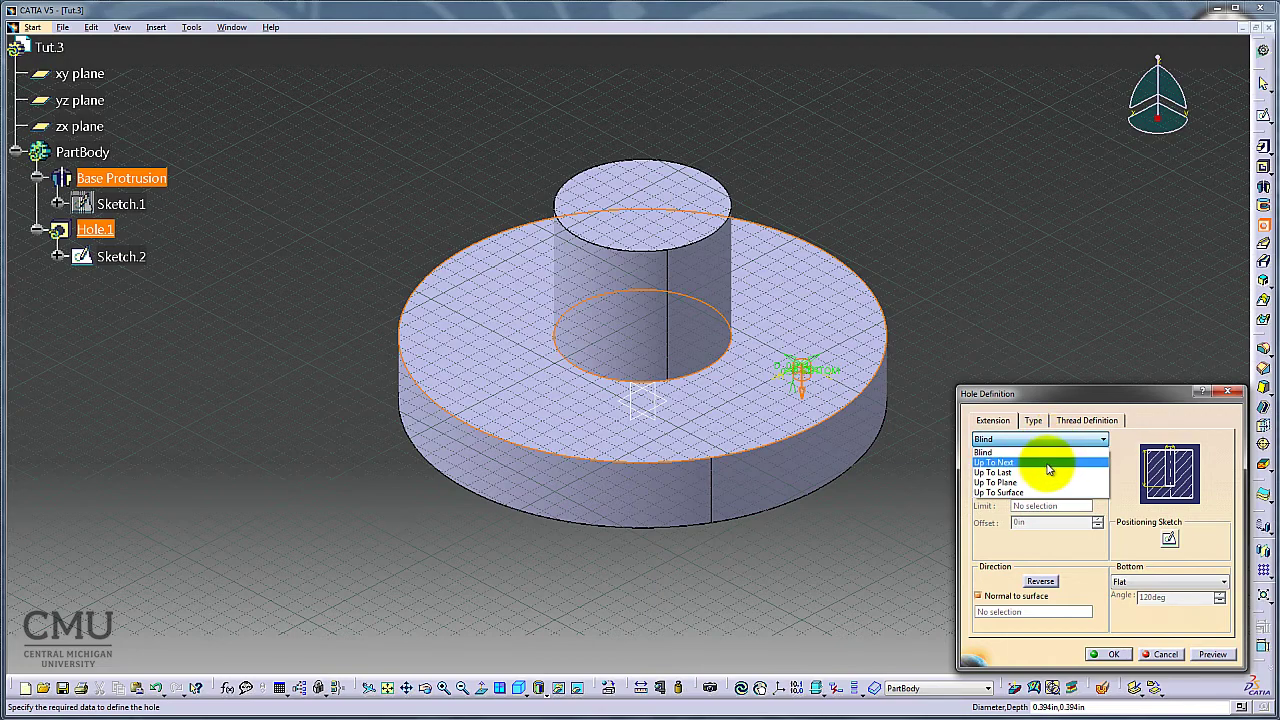
{"action": "left_click", "coordinate": [1045, 478]}
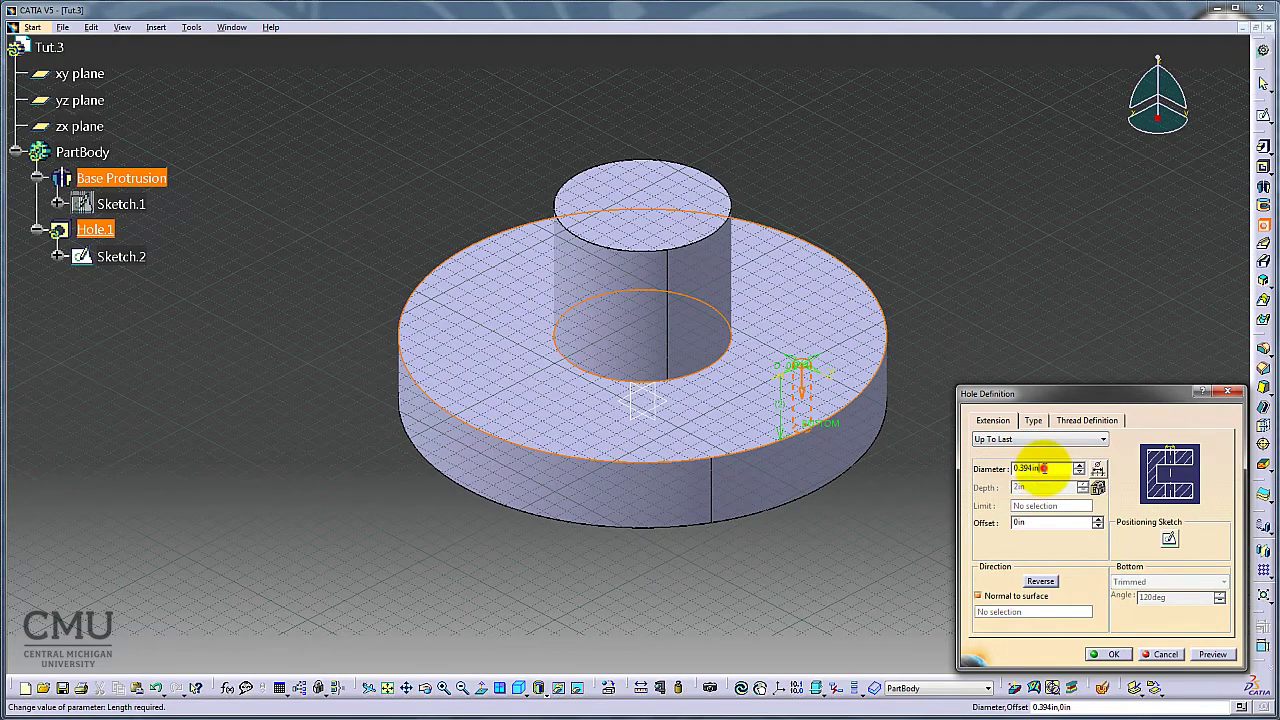
{"action": "type", "text": "1in"}
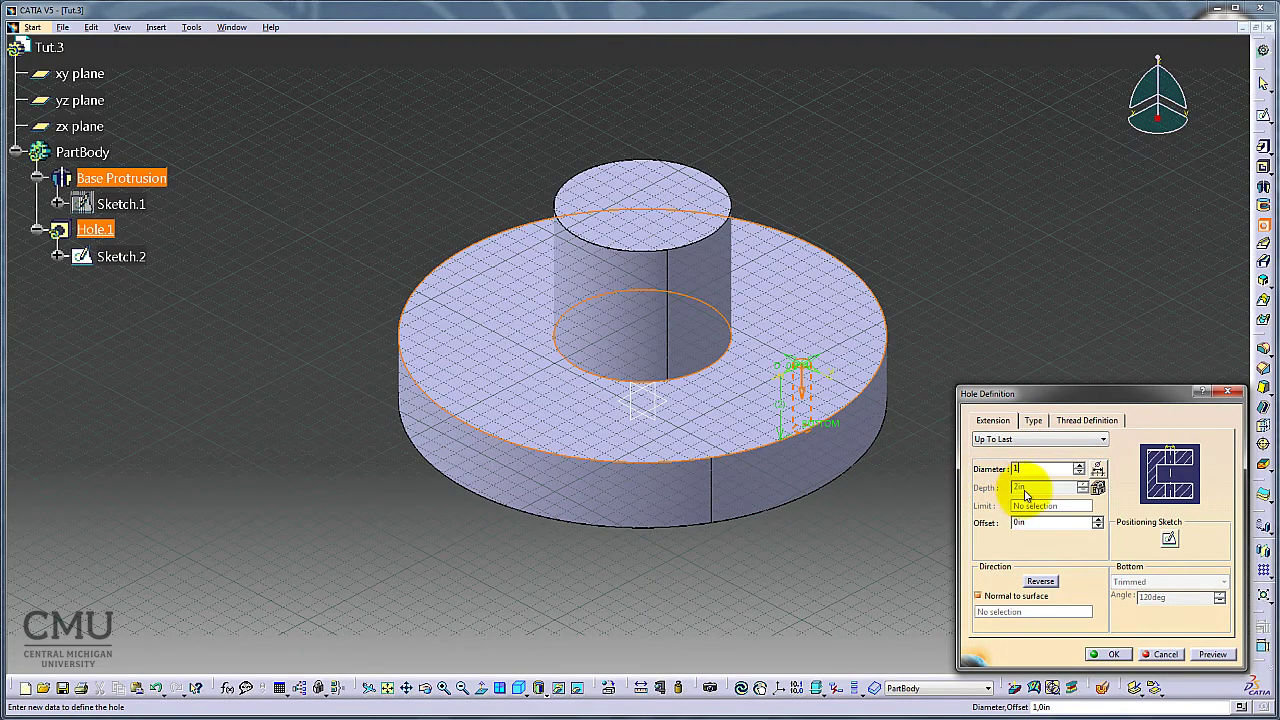
{"action": "left_click", "coordinate": [1045, 523]}
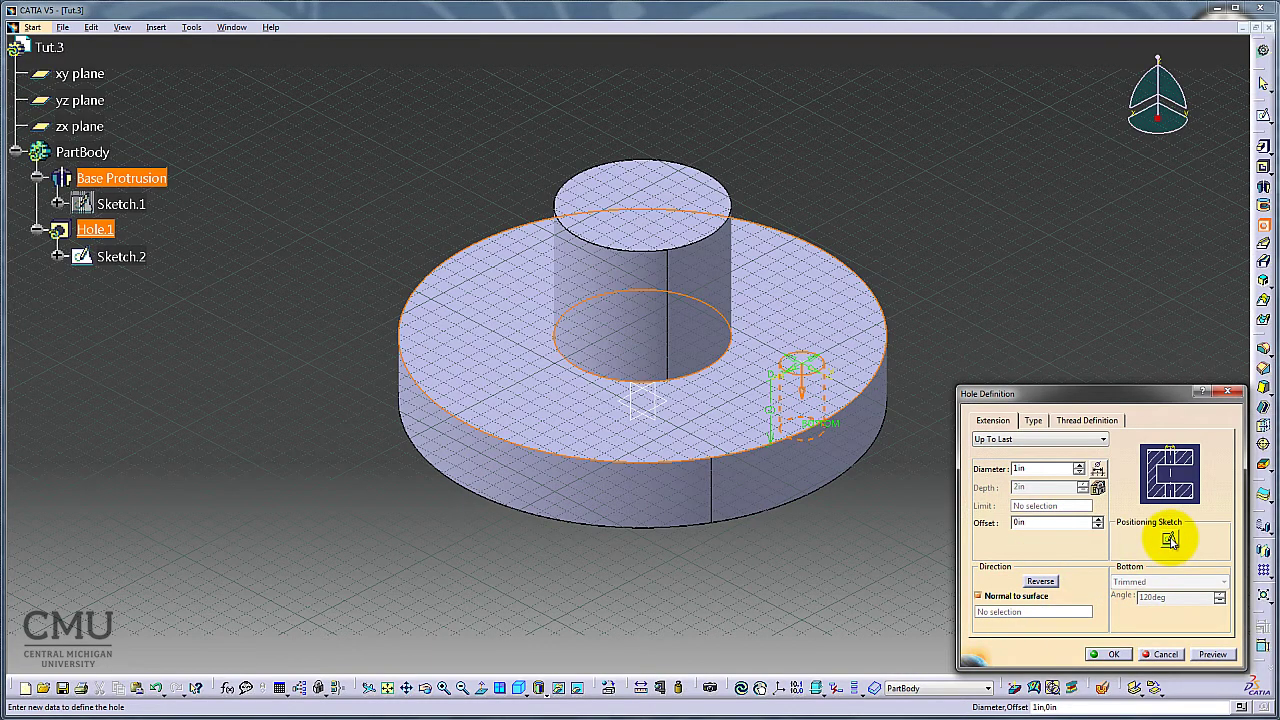
{"action": "left_click", "coordinate": [1033, 421]}
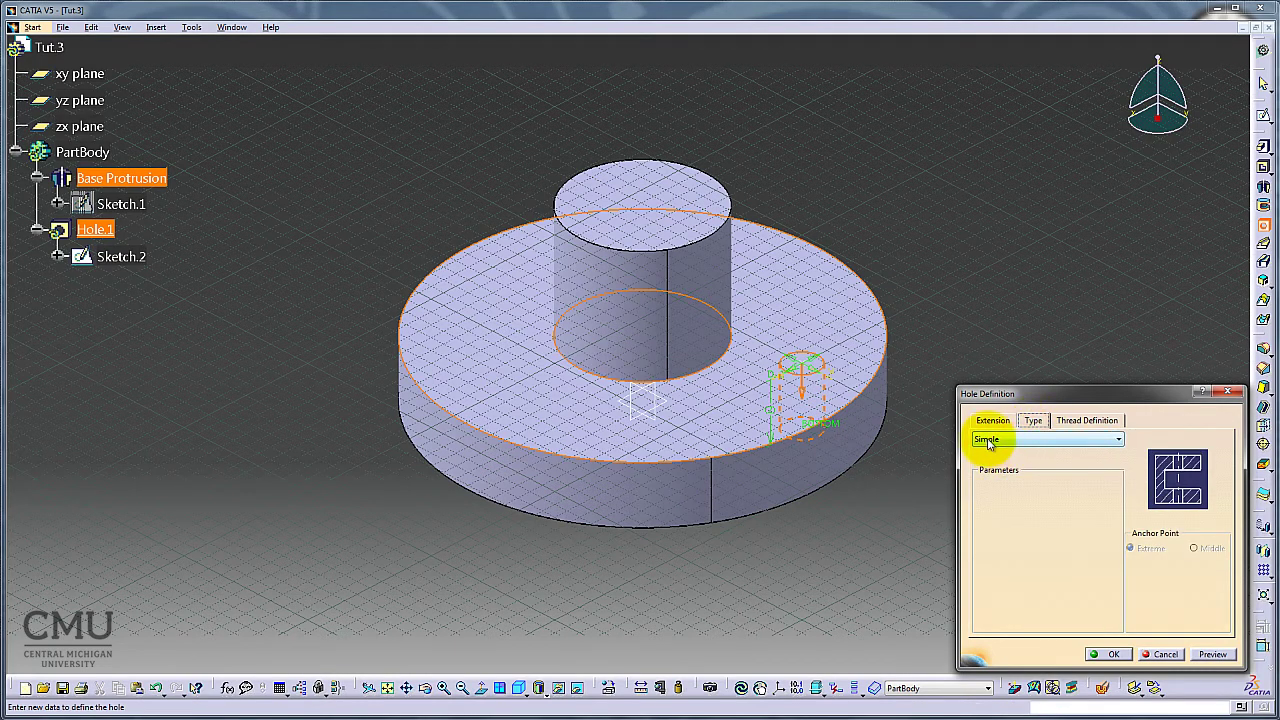
{"action": "left_click", "coordinate": [1088, 421]}
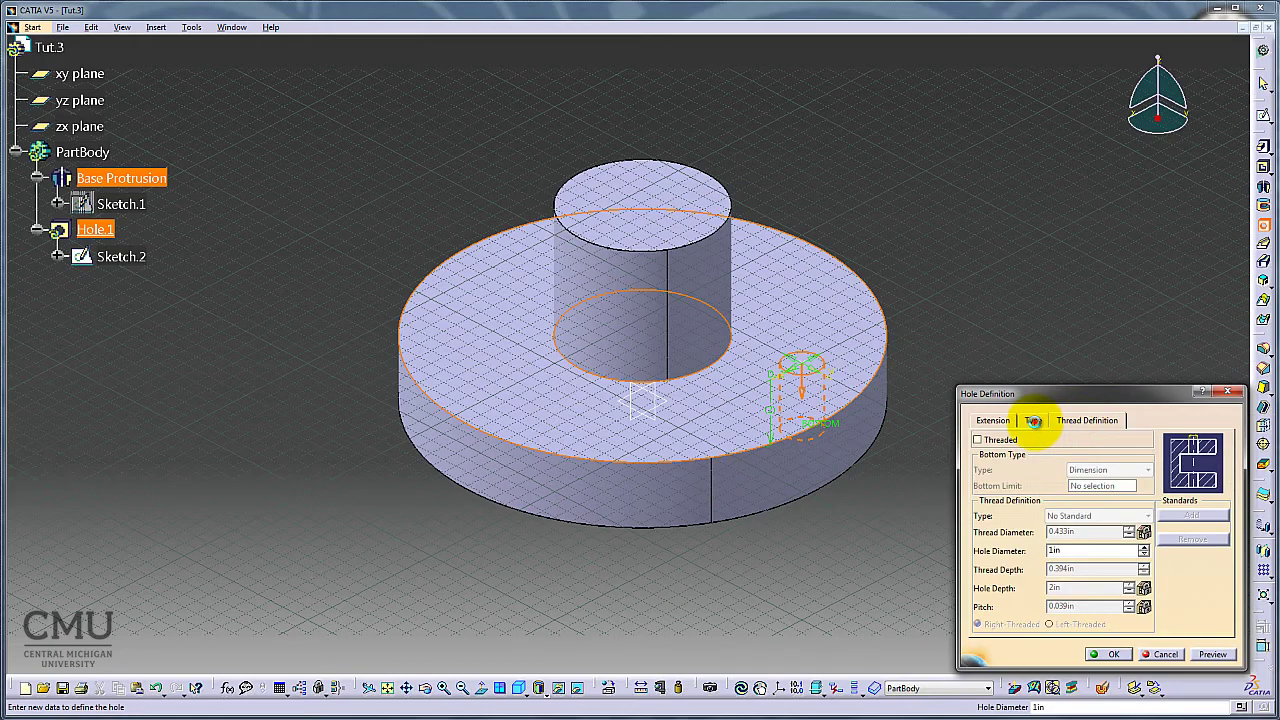
{"action": "left_click", "coordinate": [1033, 421]}
{"action": "left_click", "coordinate": [990, 420]}
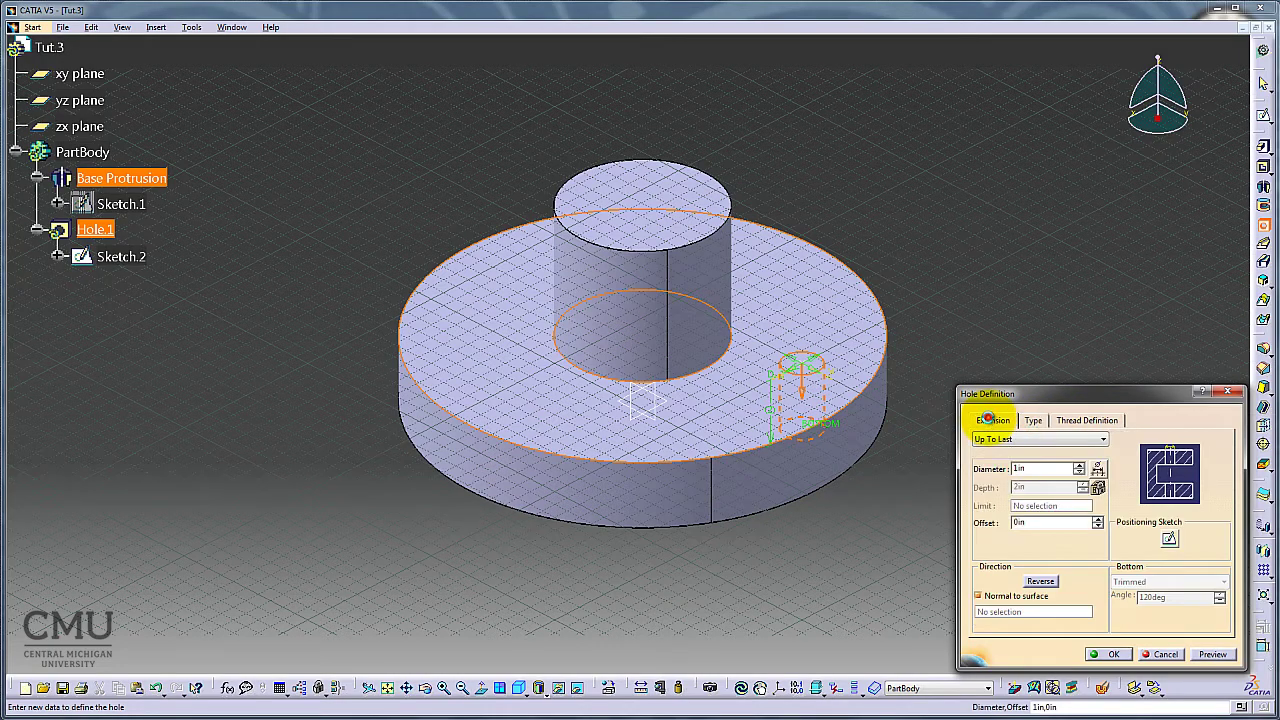
Open the hole's positioning sketch and move its centre point onto the flange area almost directly above the part's centre.
{"action": "left_click", "coordinate": [1169, 538]}
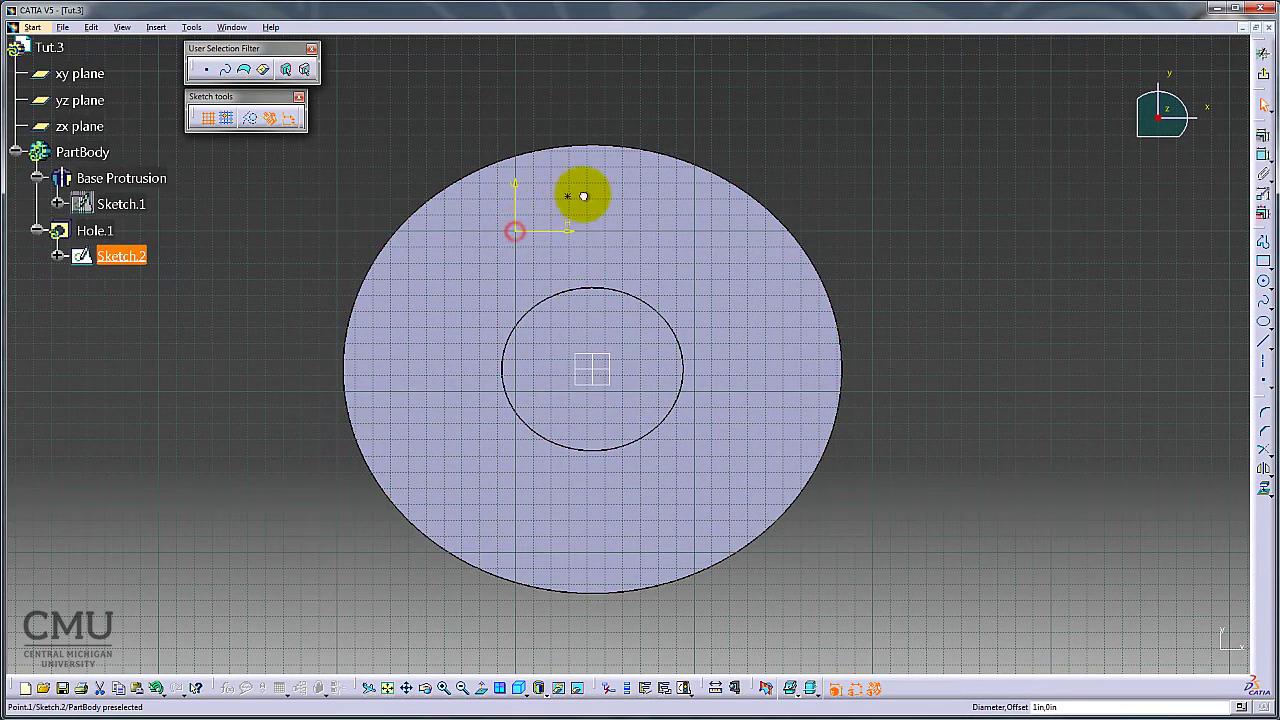
{"action": "mouse_move", "coordinate": [539, 221]}
{"action": "left_mouse_down"}
{"action": "mouse_move", "coordinate": [623, 223]}
{"action": "mouse_move", "coordinate": [586, 271]}
{"action": "mouse_move", "coordinate": [511, 271]}
{"action": "mouse_move", "coordinate": [563, 199]}
{"action": "mouse_move", "coordinate": [586, 197]}
{"action": "left_mouse_up"}
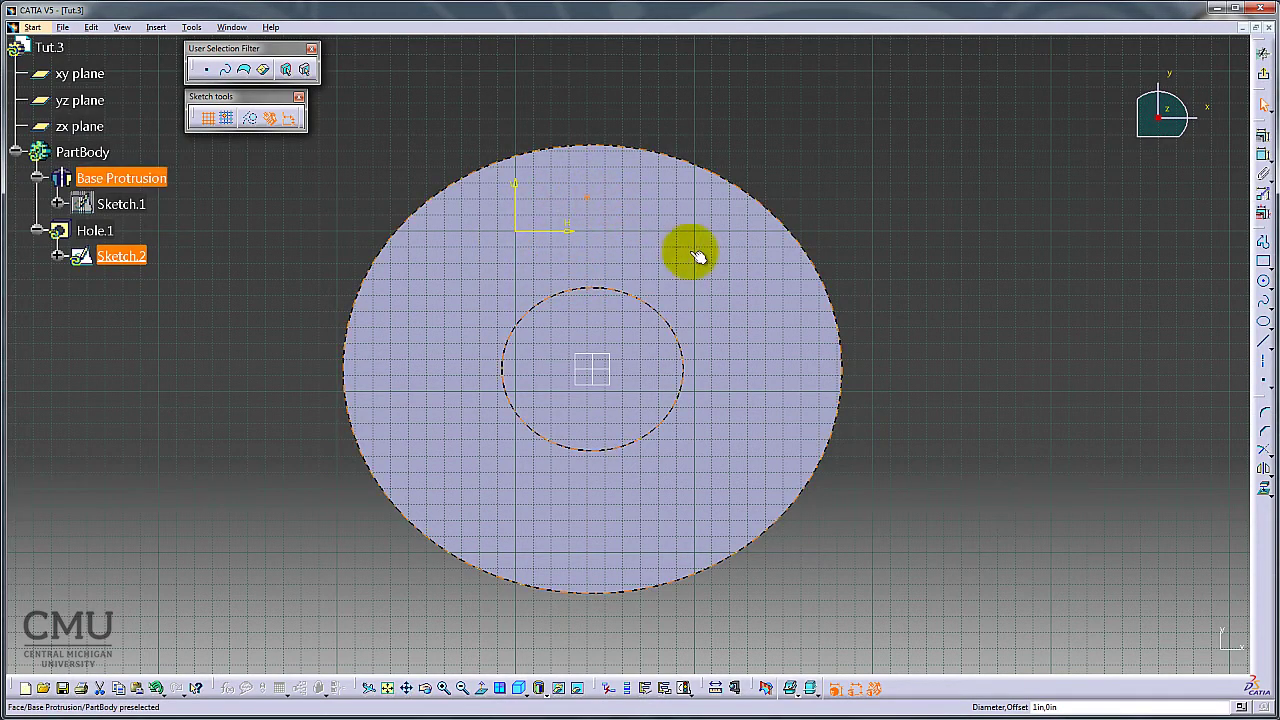
{"action": "left_click", "coordinate": [975, 250]}
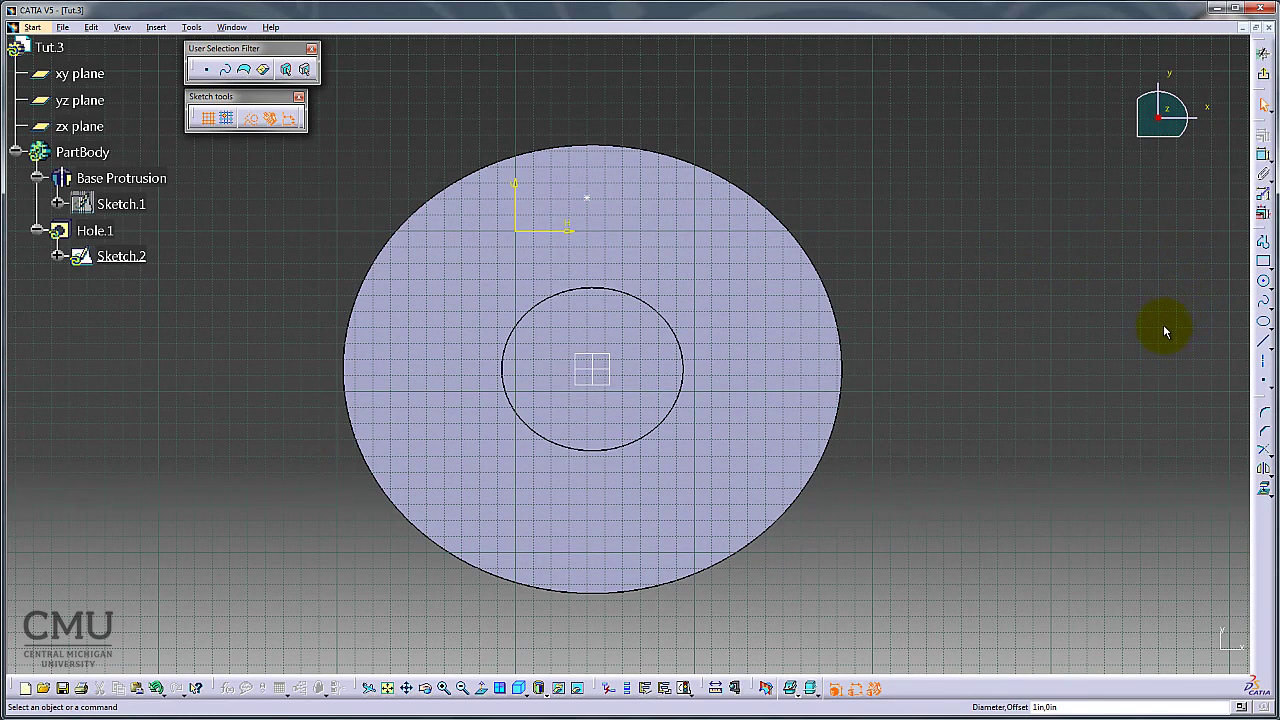
Draw a three-point construction circle about 8.1 in in diameter through the hole's centre point and around the central boss.
{"action": "left_click", "coordinate": [1264, 285]}
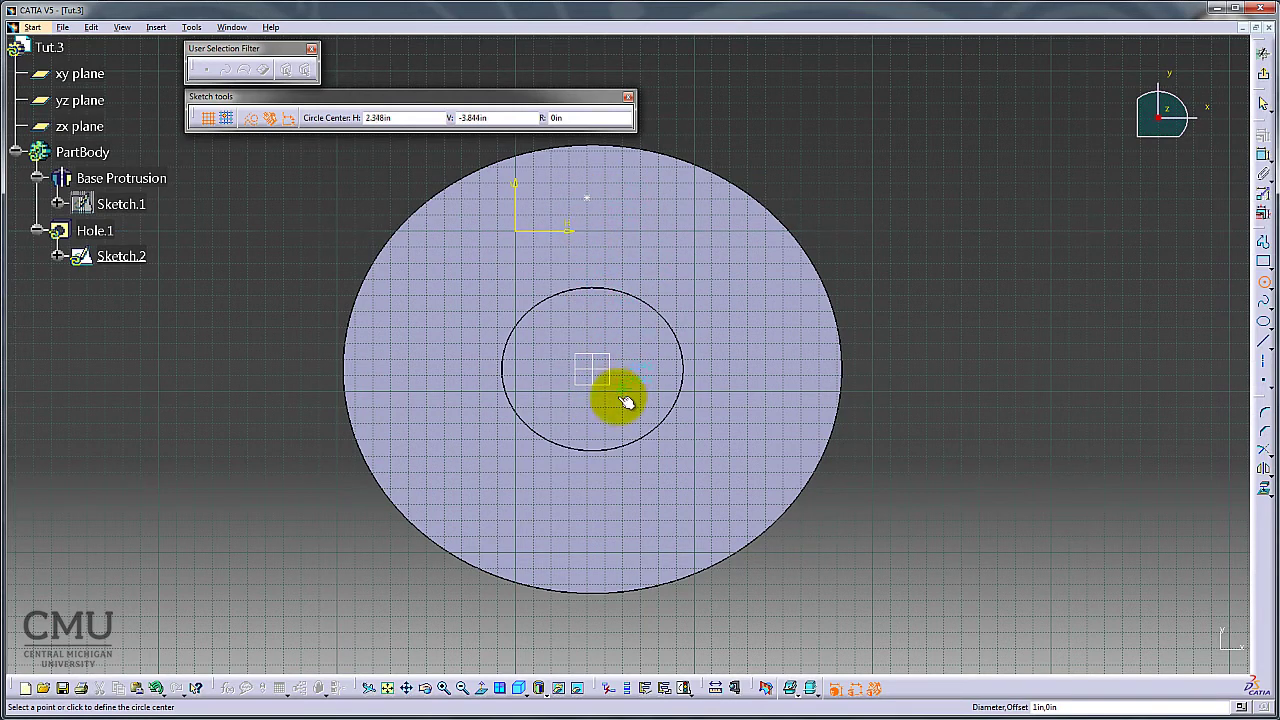
{"action": "left_click", "coordinate": [1268, 289]}
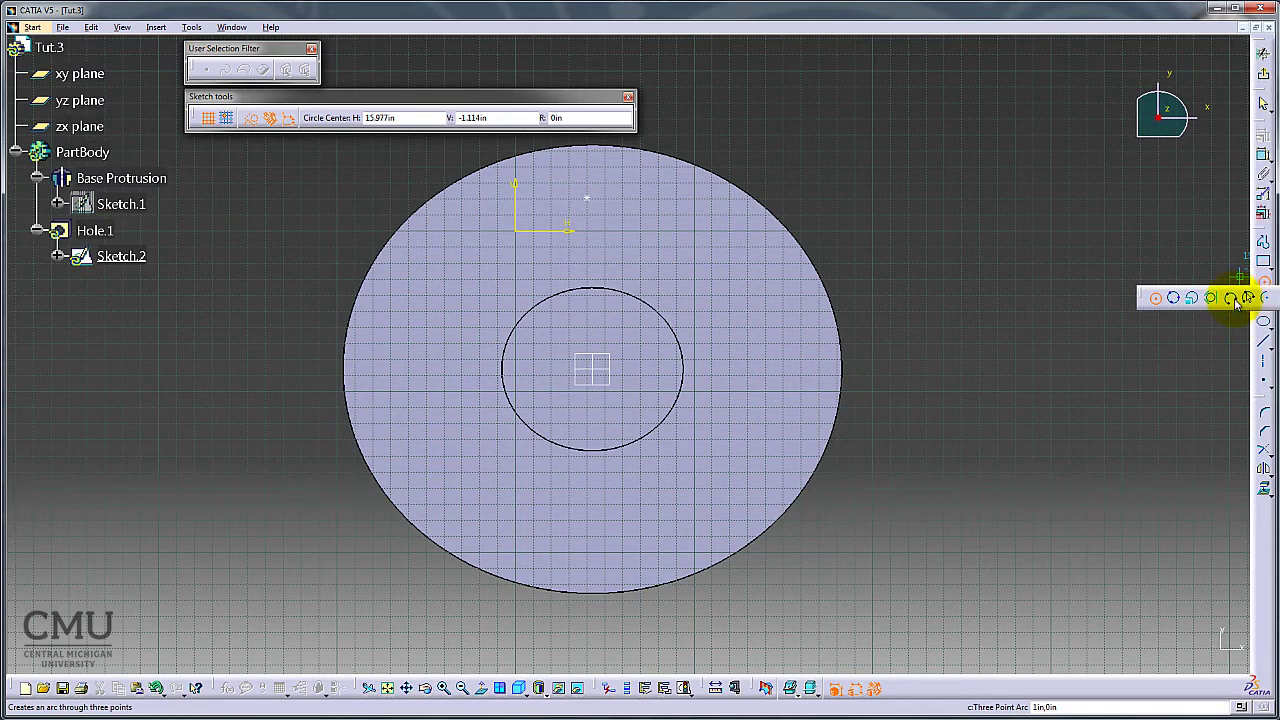
{"action": "left_click", "coordinate": [1173, 297]}
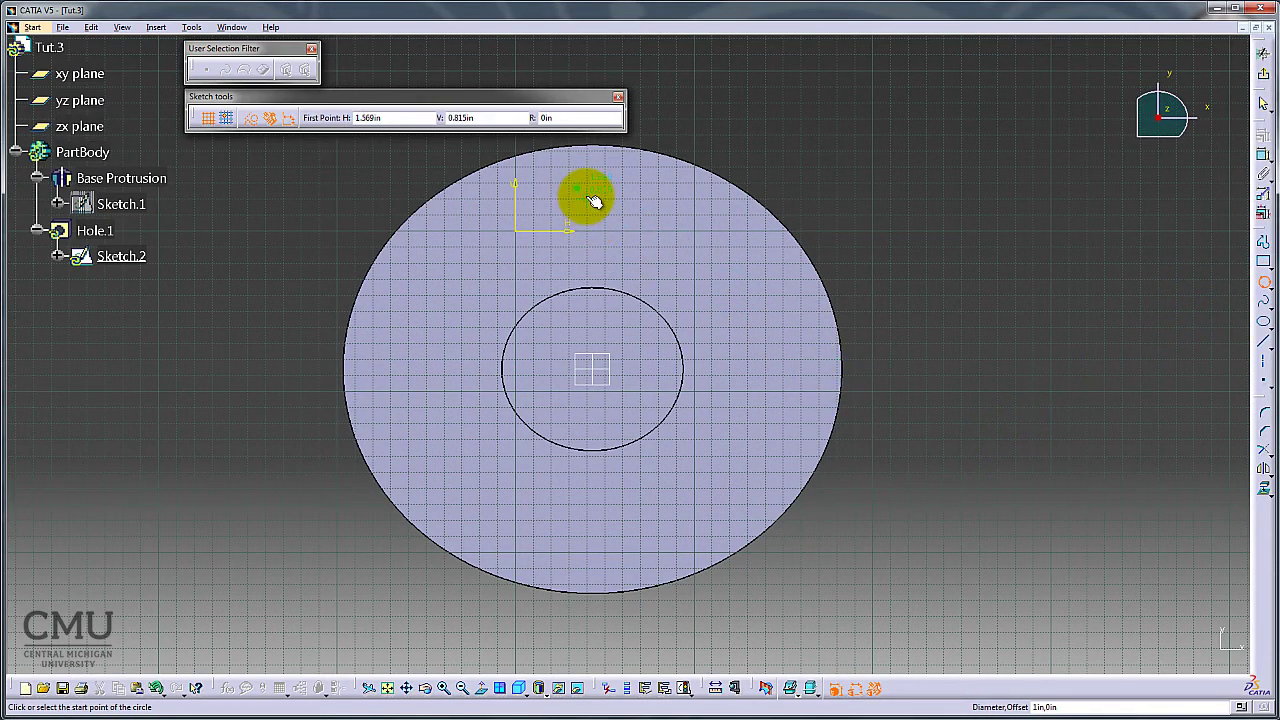
{"action": "left_click", "coordinate": [586, 197]}
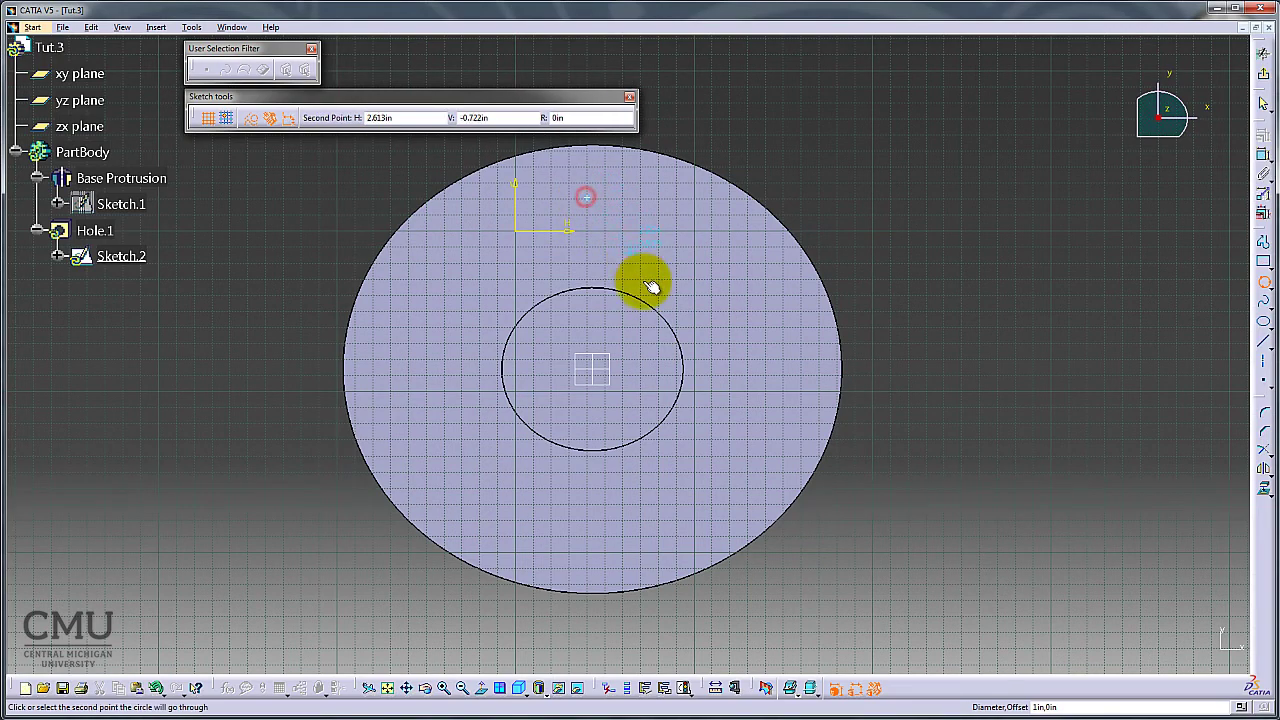
{"action": "left_click", "coordinate": [739, 457]}
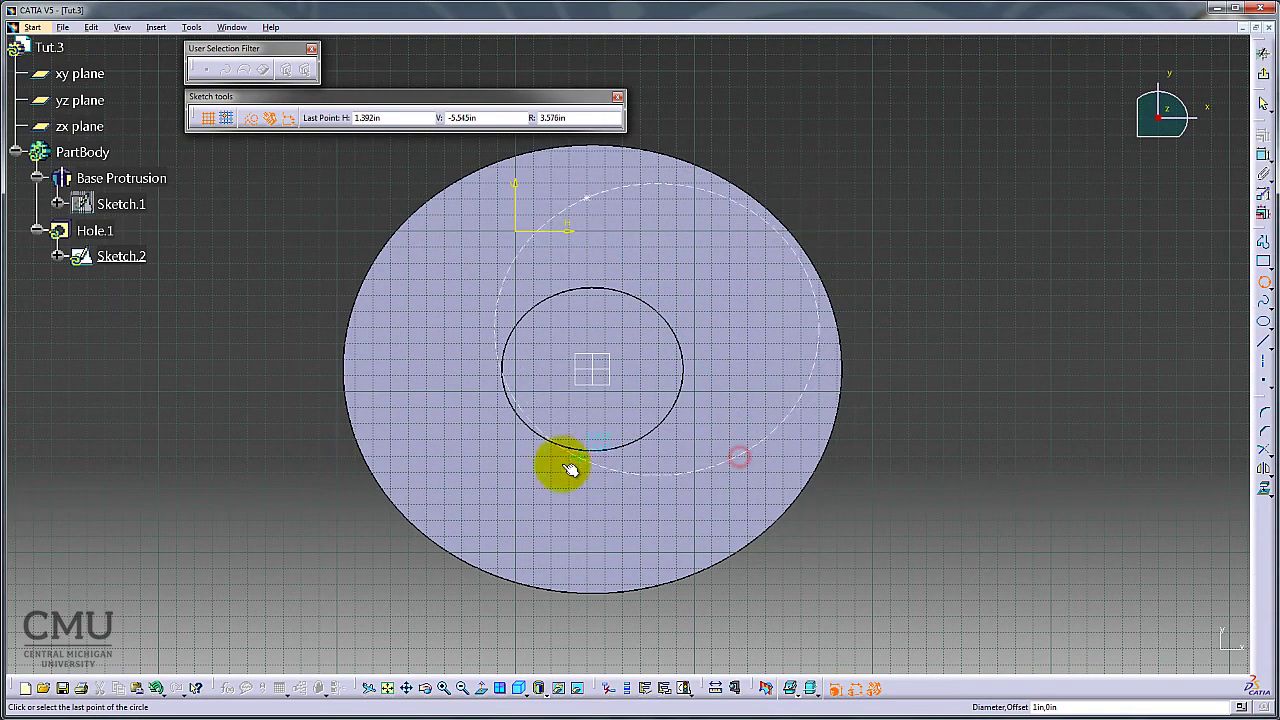
{"action": "left_click", "coordinate": [503, 509]}
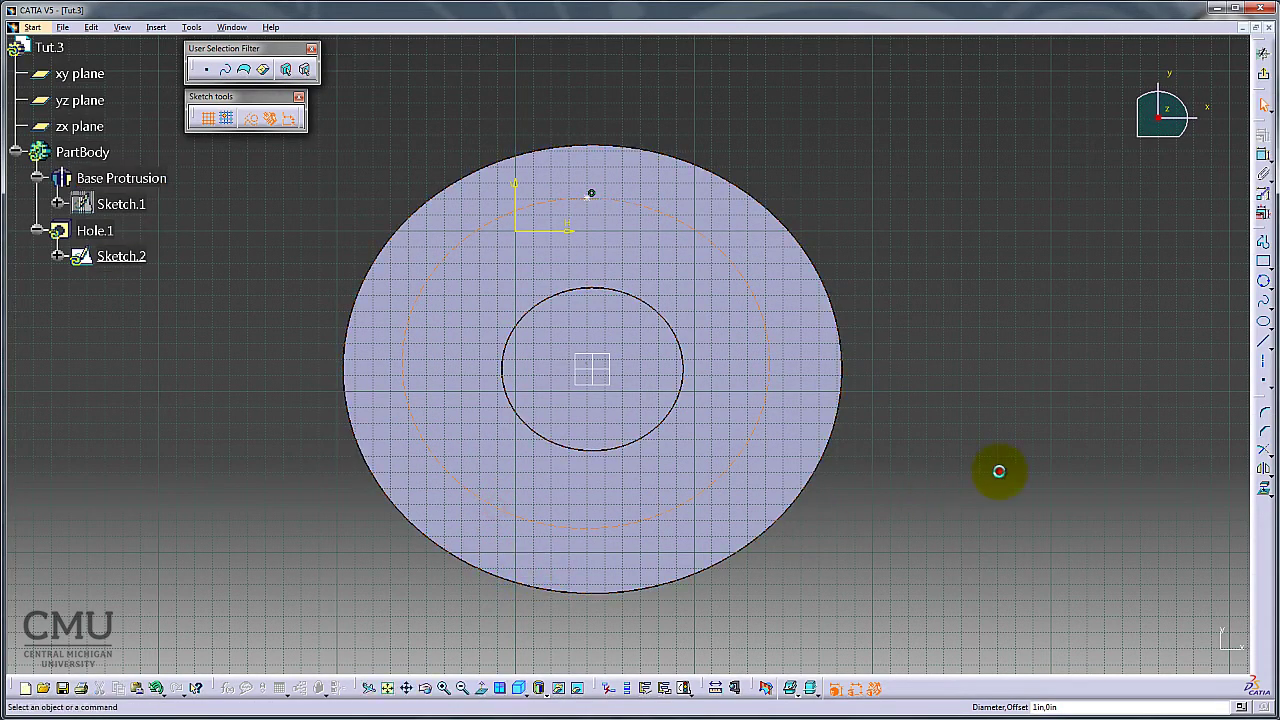
Dimension the construction circle's diameter and set it to 8 in.
{"action": "left_click", "coordinate": [1263, 155]}
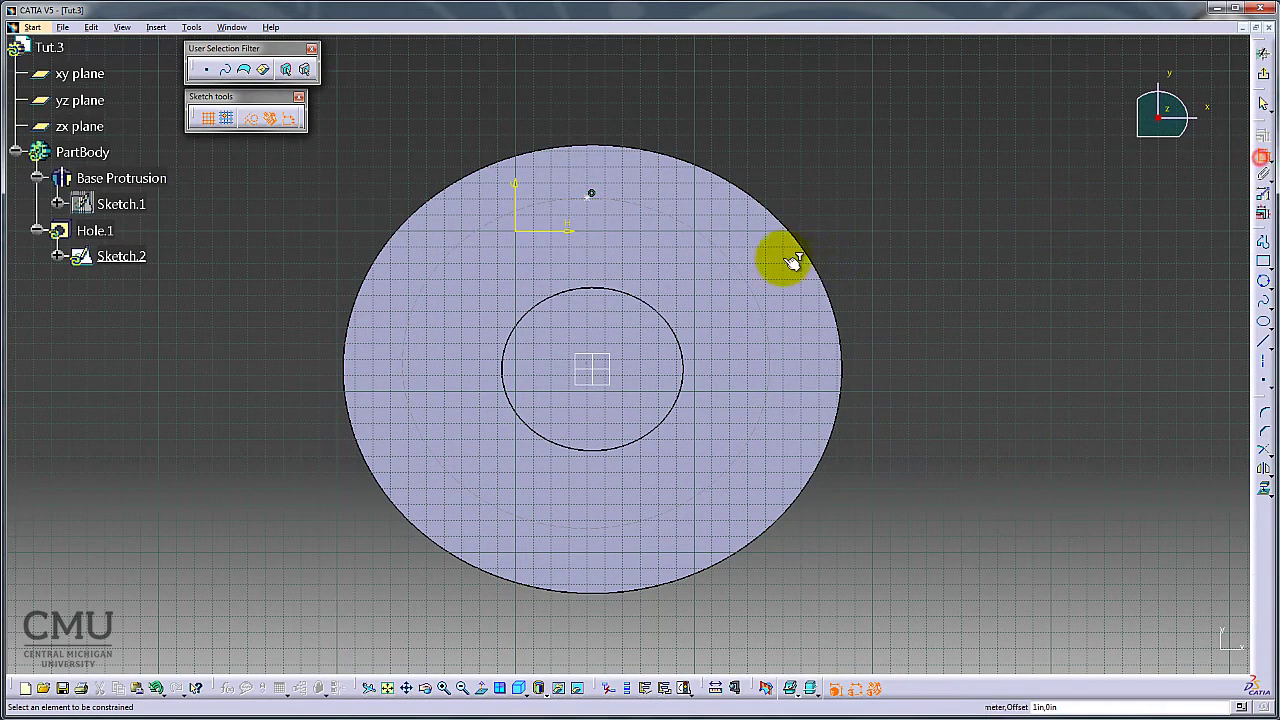
{"action": "left_click", "coordinate": [731, 256]}
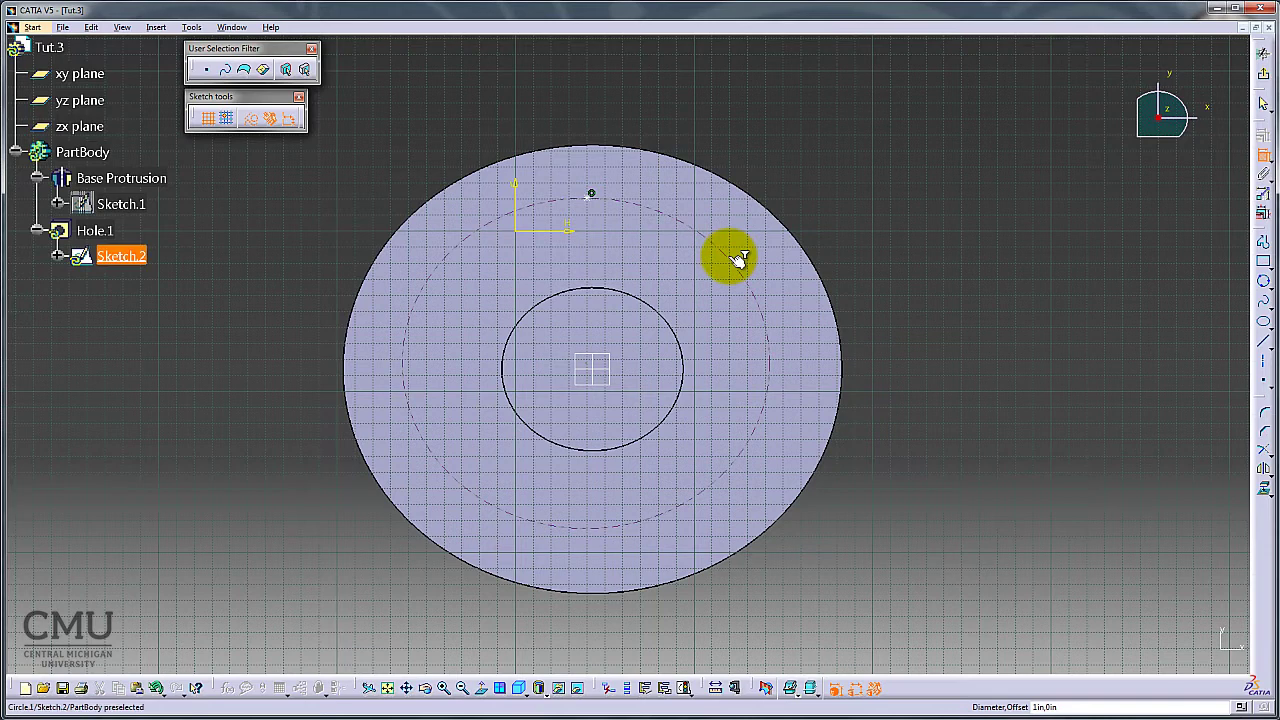
{"action": "left_click", "coordinate": [829, 160]}
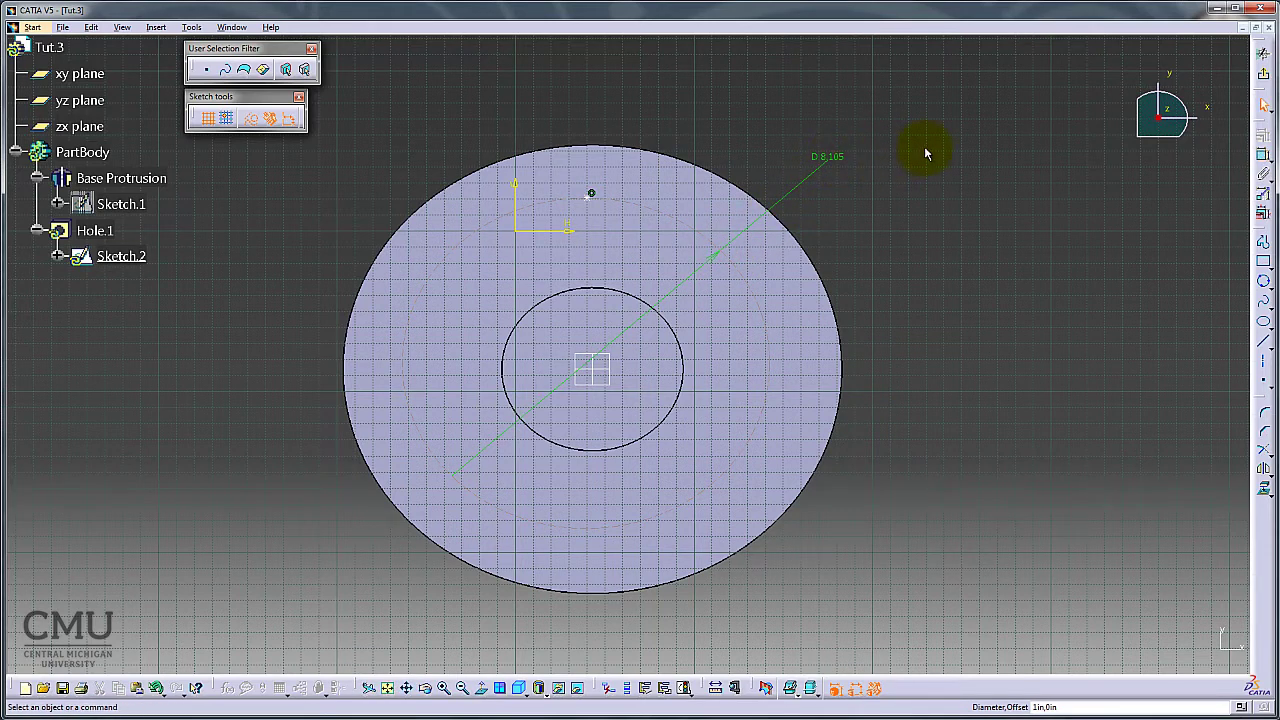
{"action": "double_click", "coordinate": [842, 156]}
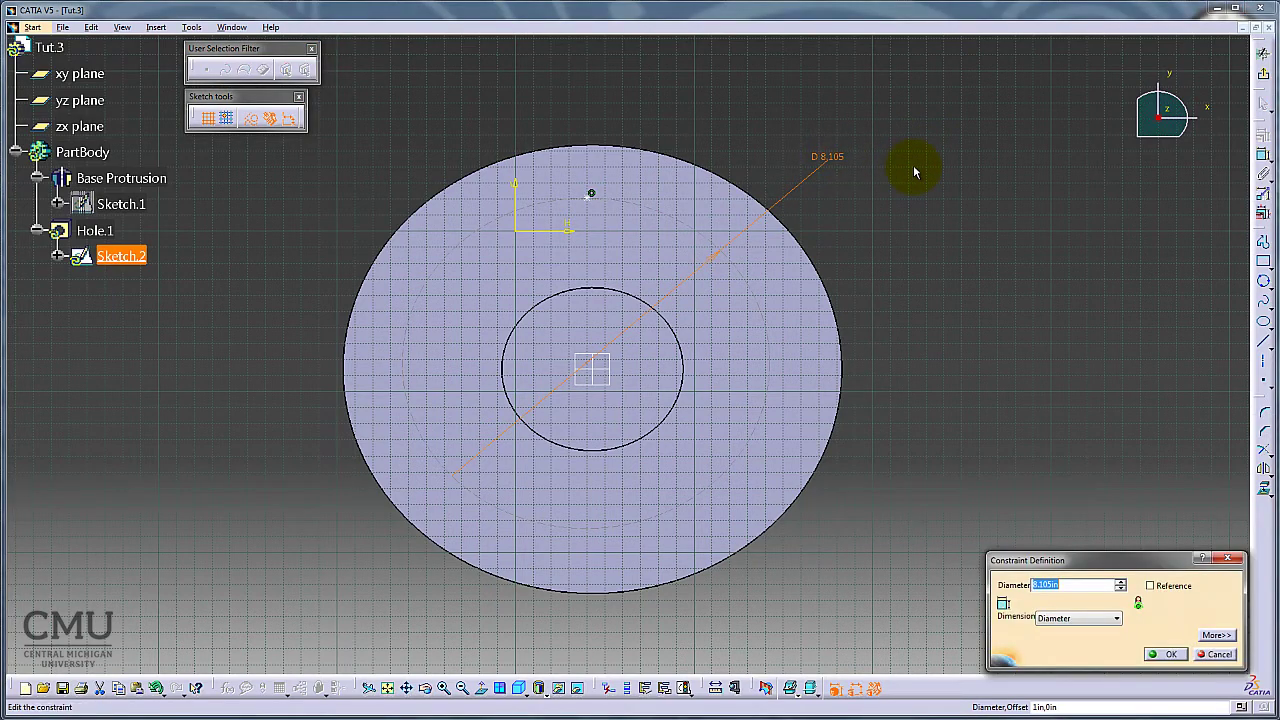
{"action": "key", "text": "Return"}
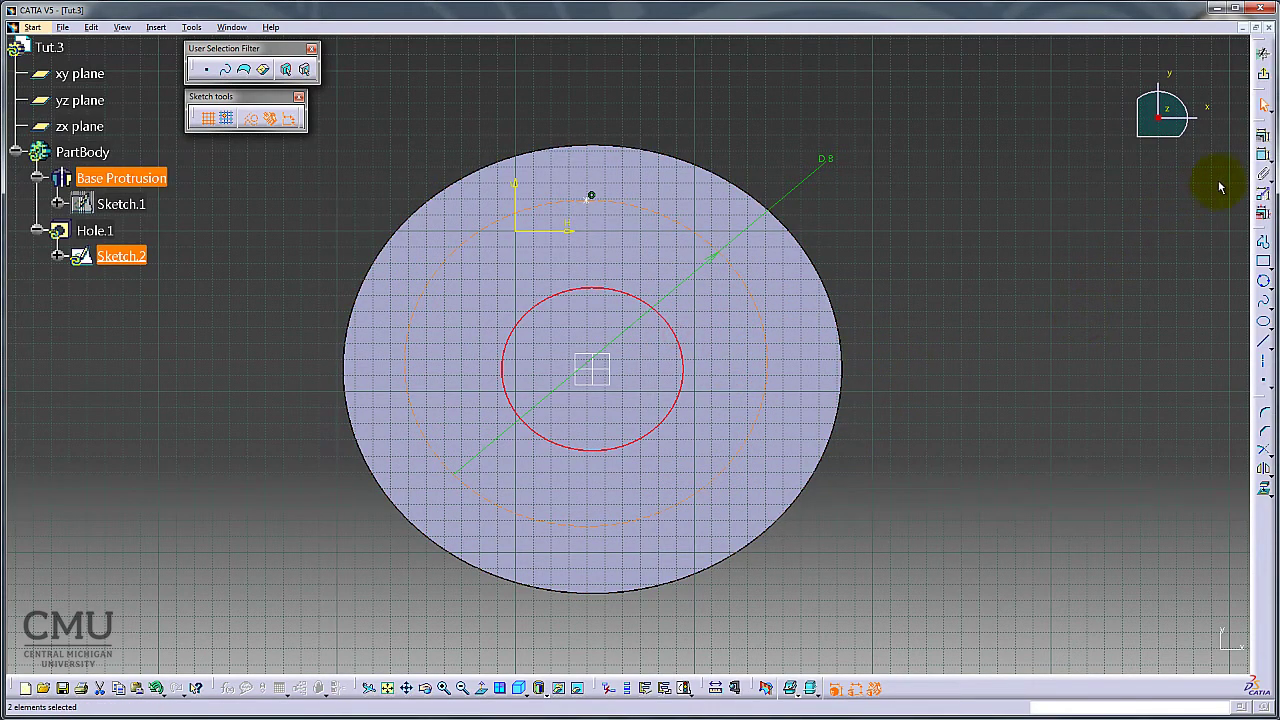
Constrain the construction circle to be concentric with the central boss's circular edge.
{"action": "left_click", "coordinate": [1262, 134]}
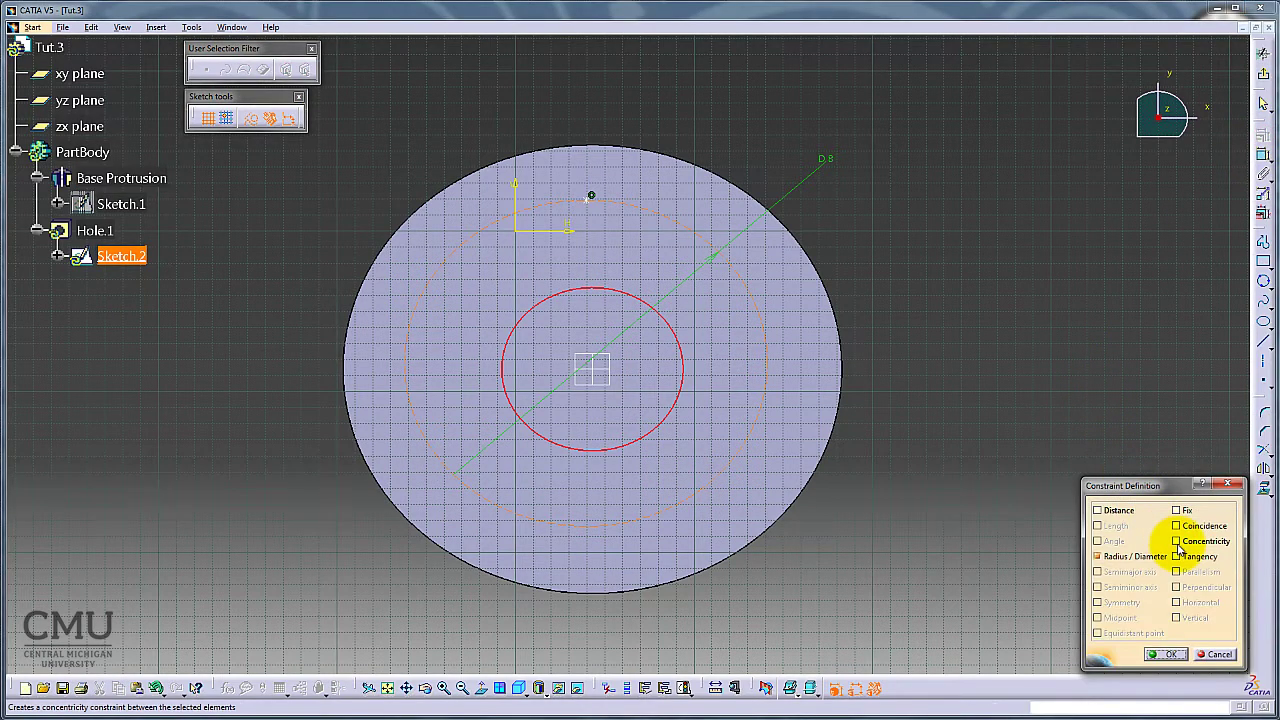
{"action": "left_click", "coordinate": [1177, 542]}
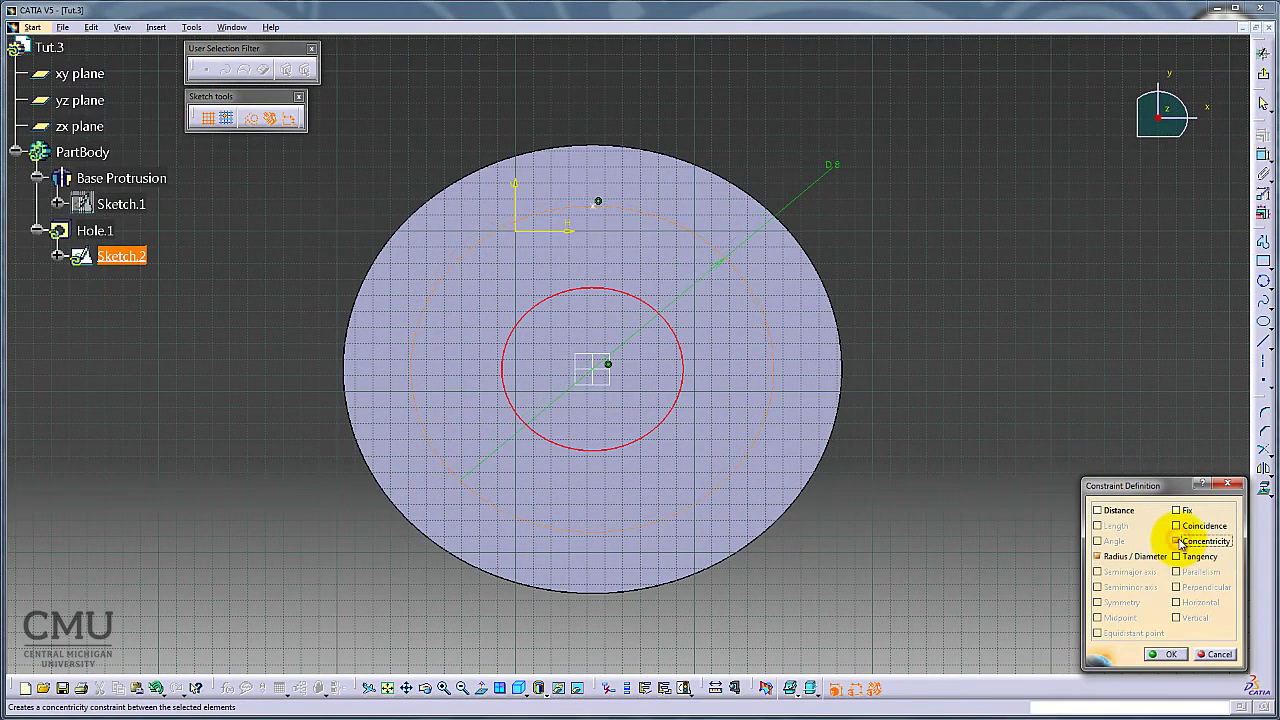
{"action": "left_click", "coordinate": [1166, 655]}
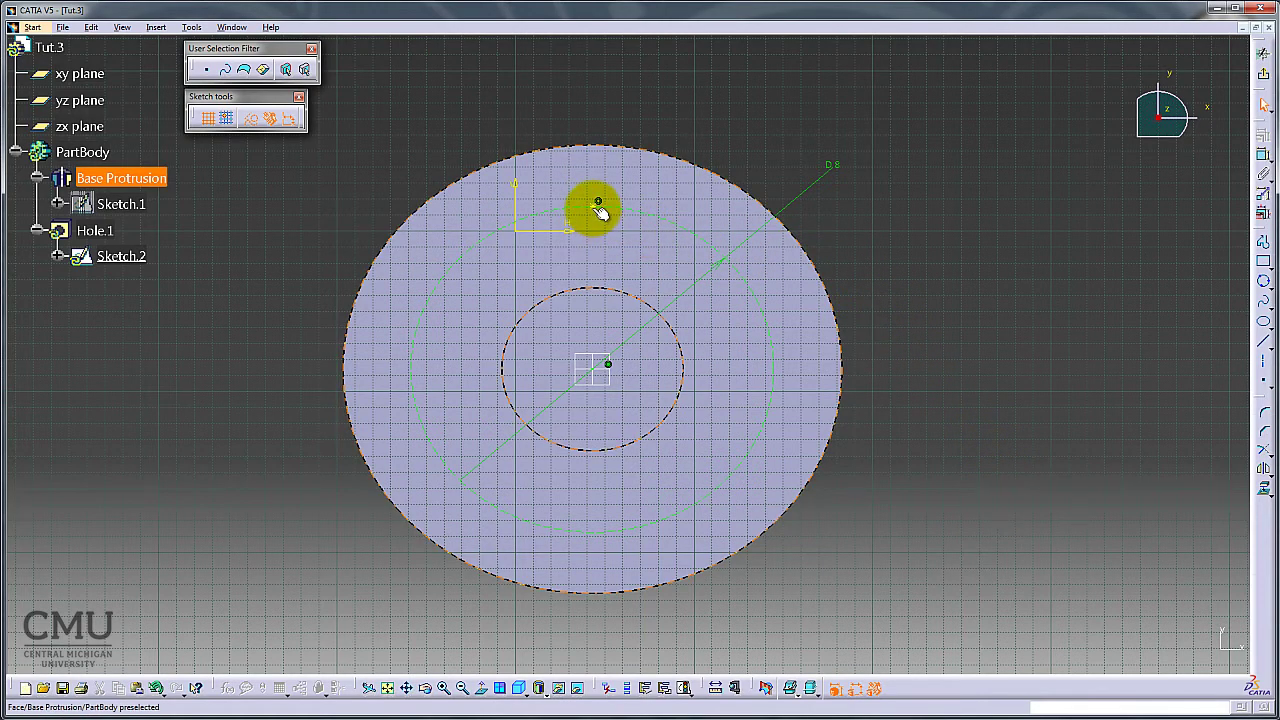
Constrain the hole's centre point to be coincident with the yz plane.
{"action": "left_click", "coordinate": [598, 203]}
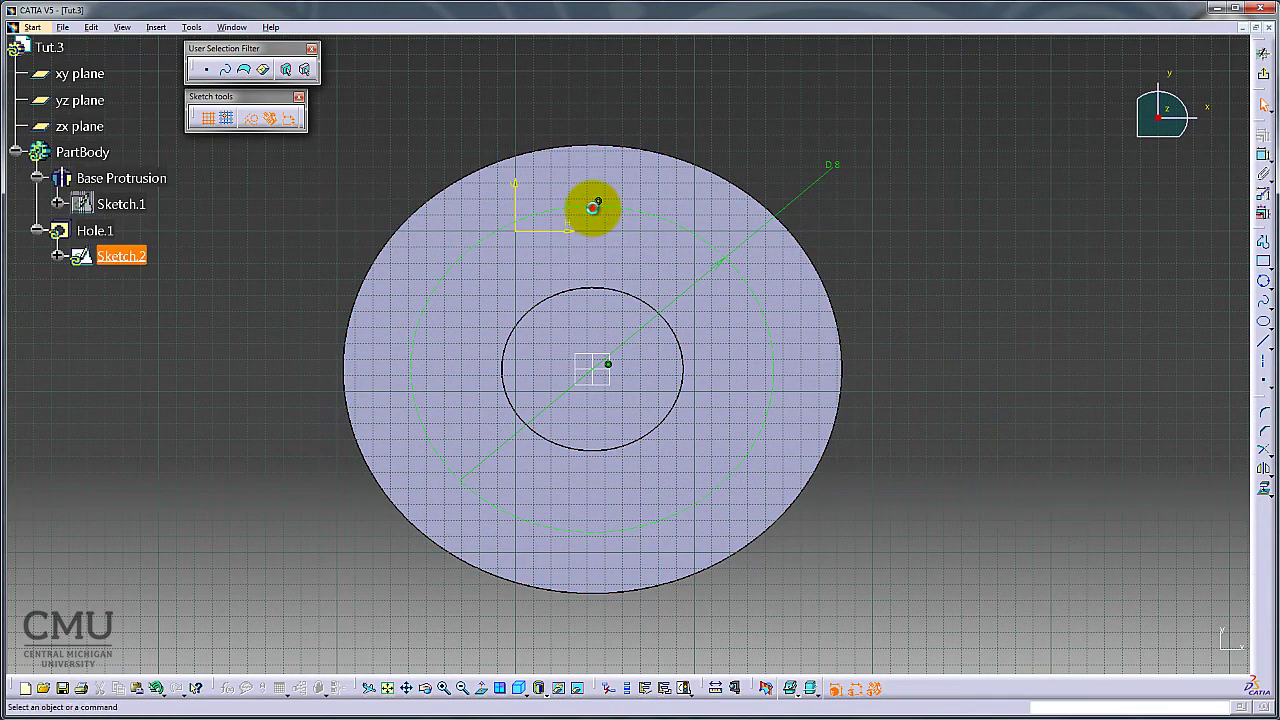
{"action": "left_click", "coordinate": [598, 365], "text": "ctrl"}
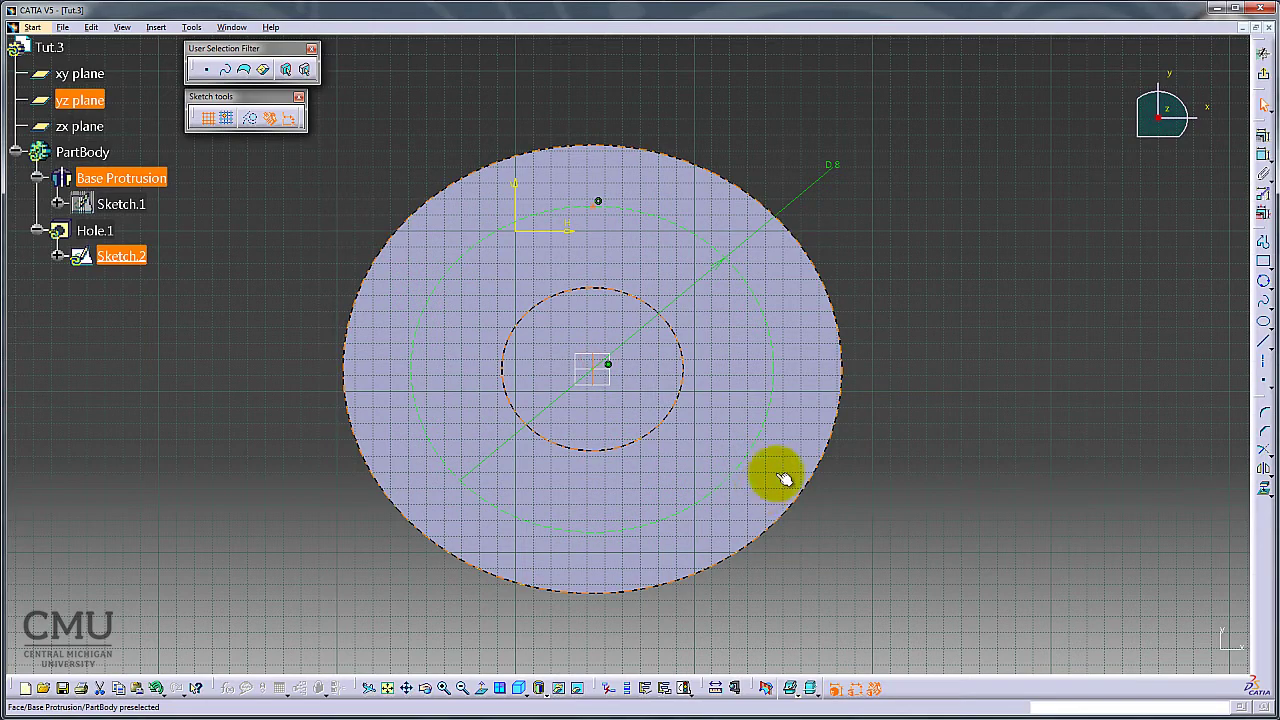
{"action": "left_click", "coordinate": [1261, 134]}
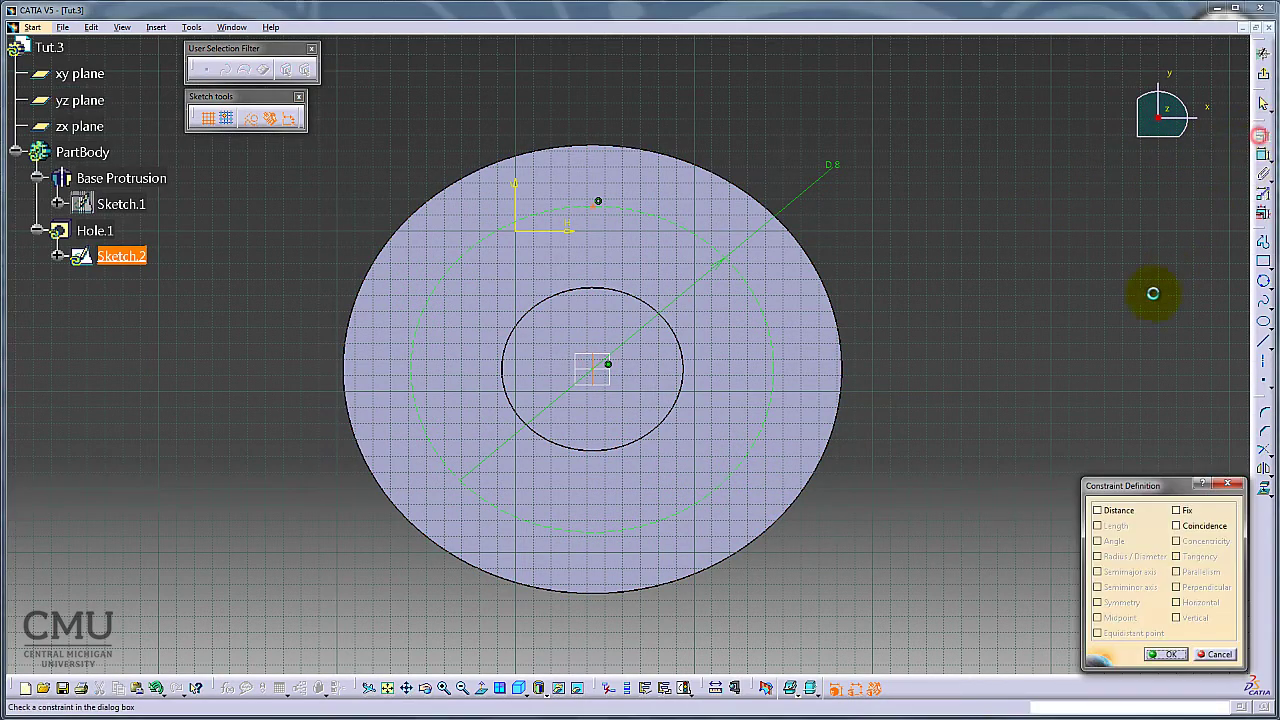
{"action": "left_click", "coordinate": [1200, 526]}
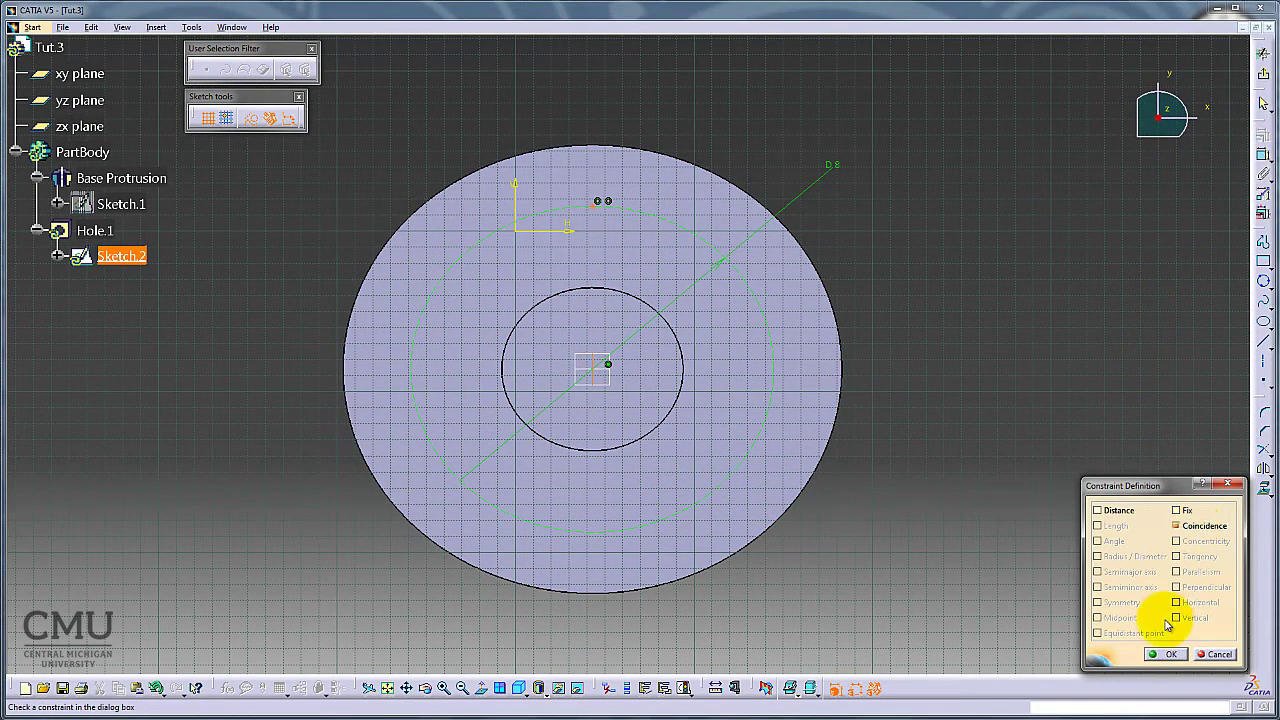
{"action": "left_click", "coordinate": [1164, 655]}
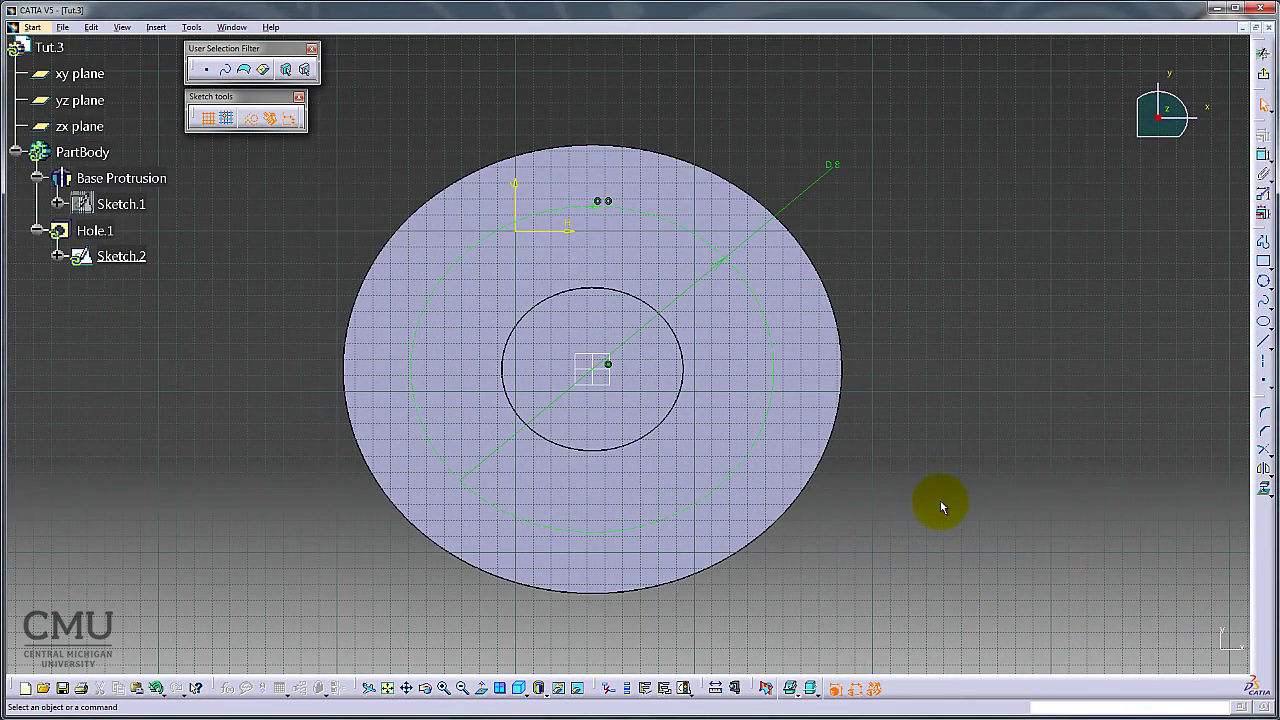
Exit the positioning sketch and create the 1 in Up To Last hole in the flange.
{"action": "left_click", "coordinate": [1263, 75]}
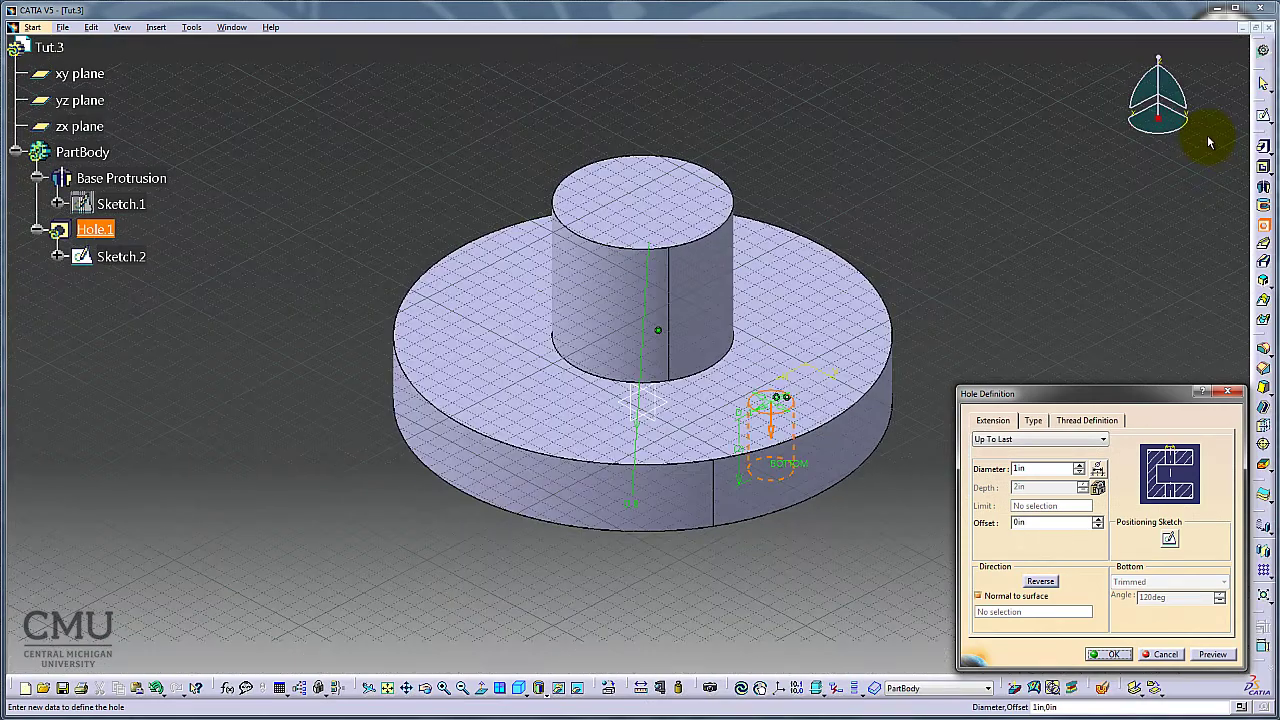
{"action": "left_click", "coordinate": [1117, 655]}
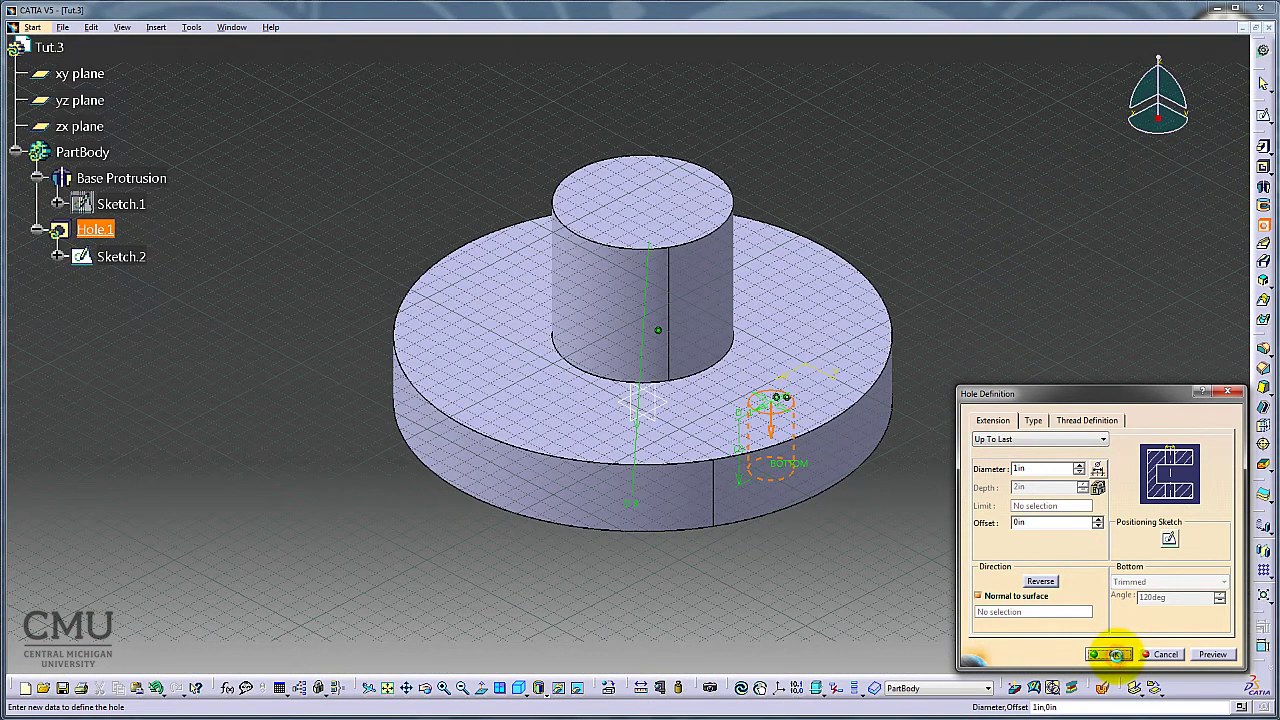
{"action": "left_click", "coordinate": [1032, 569]}
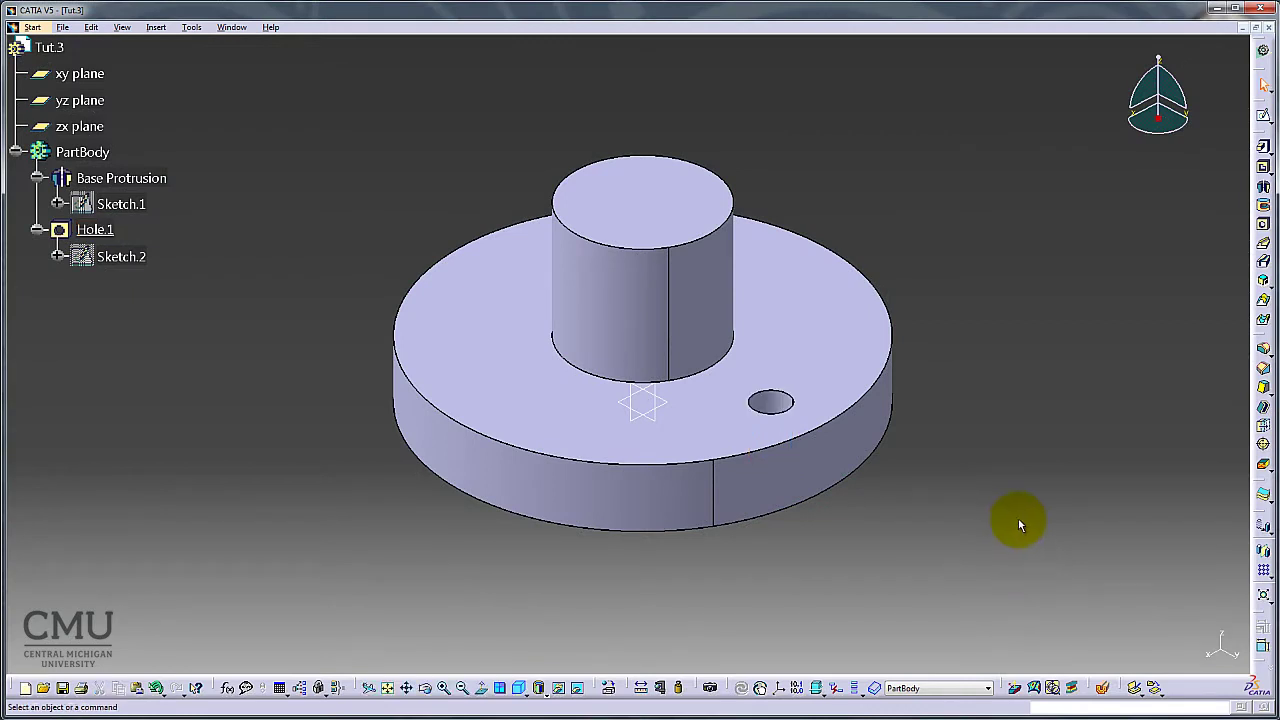
Start a circular pattern of the flange hole as a complete crown with 4 instances.
{"action": "left_click", "coordinate": [95, 229]}
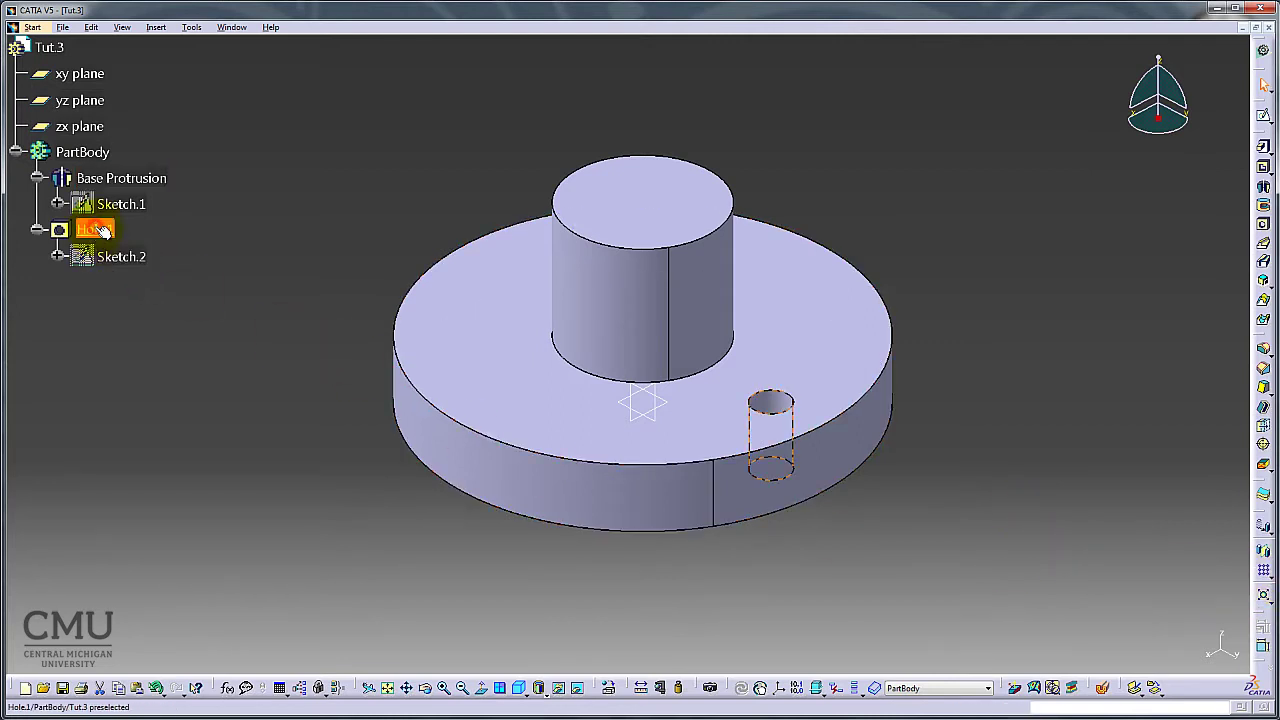
{"action": "left_click", "coordinate": [1264, 572]}
{"action": "left_click", "coordinate": [1248, 590]}
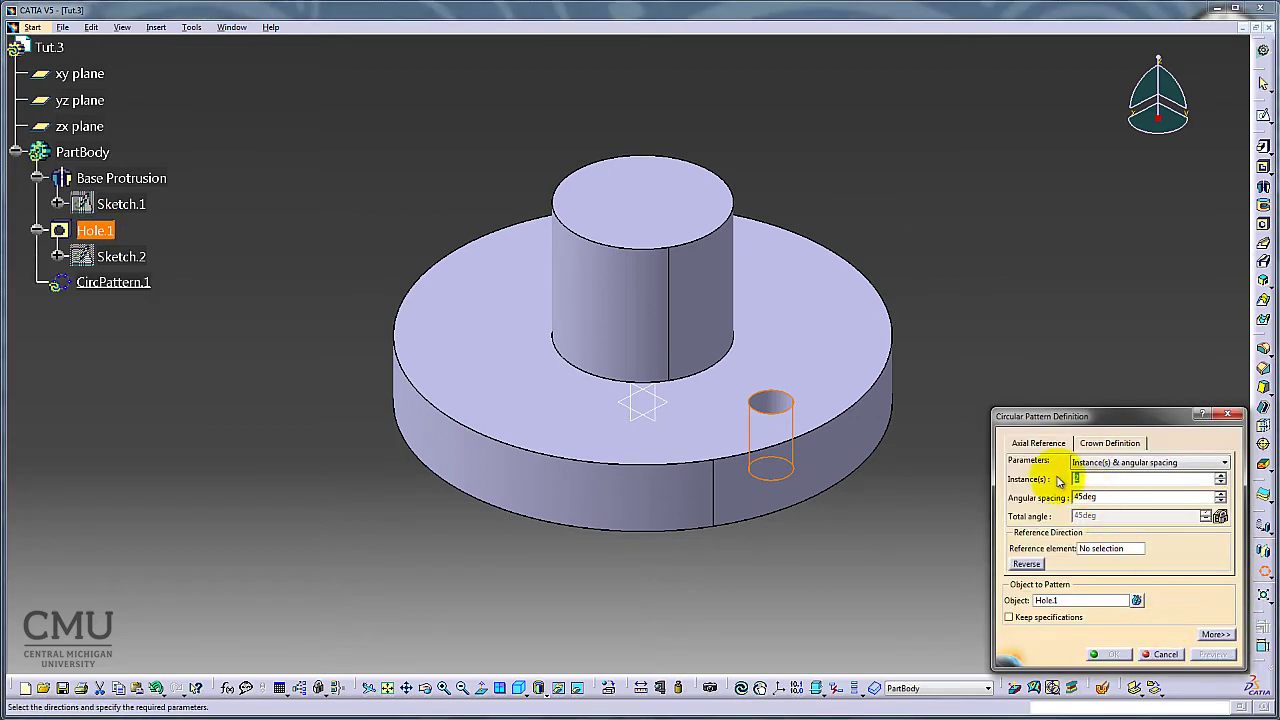
{"action": "left_click", "coordinate": [1120, 464]}
{"action": "left_click", "coordinate": [1105, 506]}
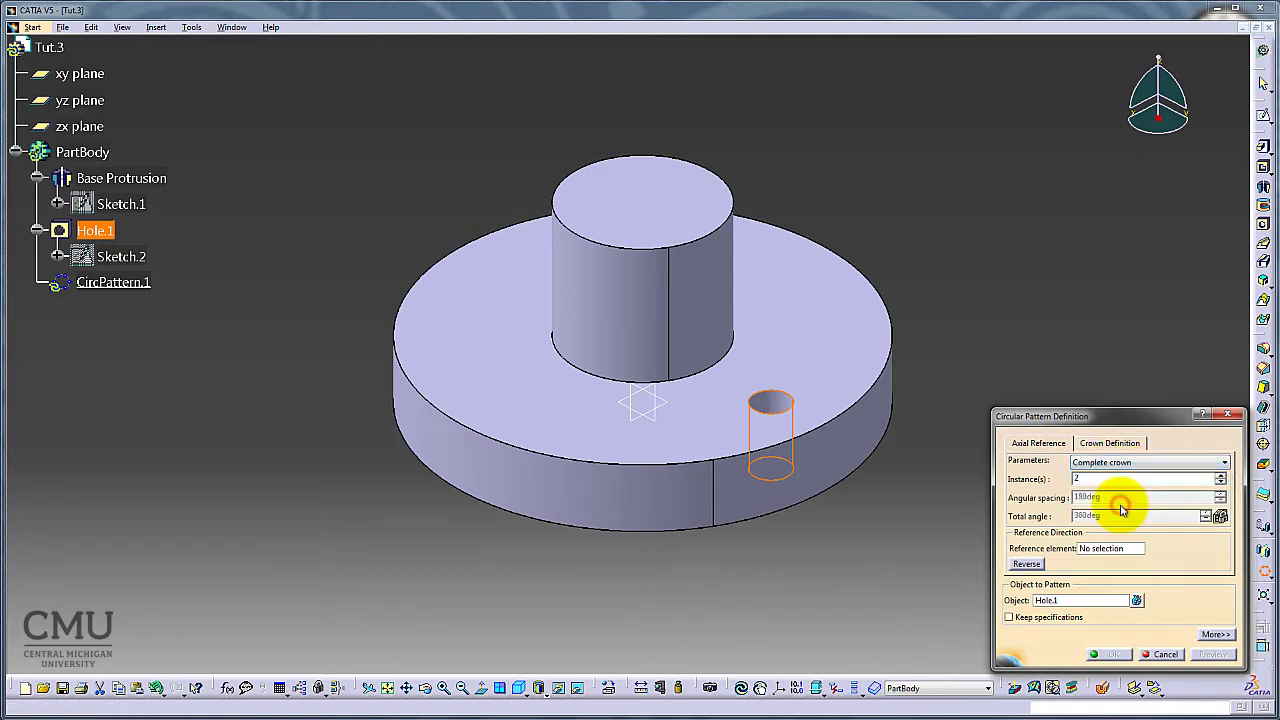
{"action": "left_click", "coordinate": [1088, 481]}
{"action": "type", "text": "4"}
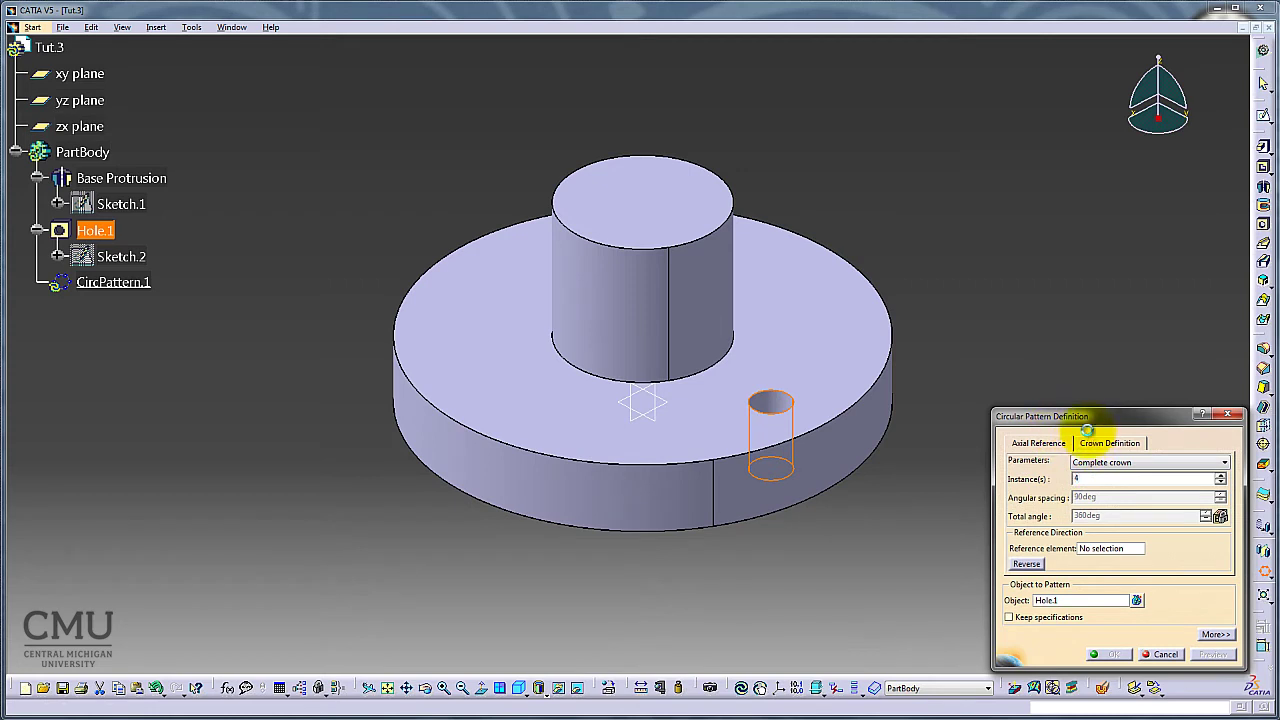
Use the flange's outer cylindrical face as the pattern's reference element and create the circular pattern.
{"action": "left_click", "coordinate": [1102, 550]}
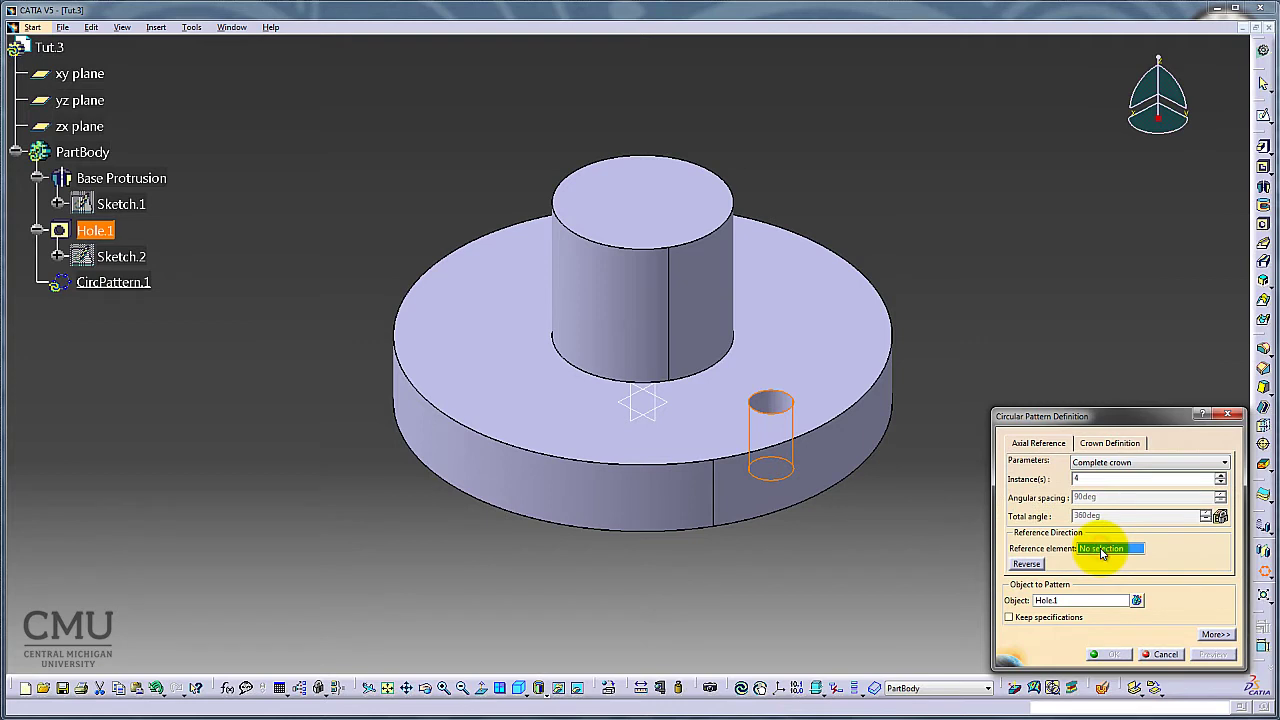
{"action": "left_click", "coordinate": [862, 432]}
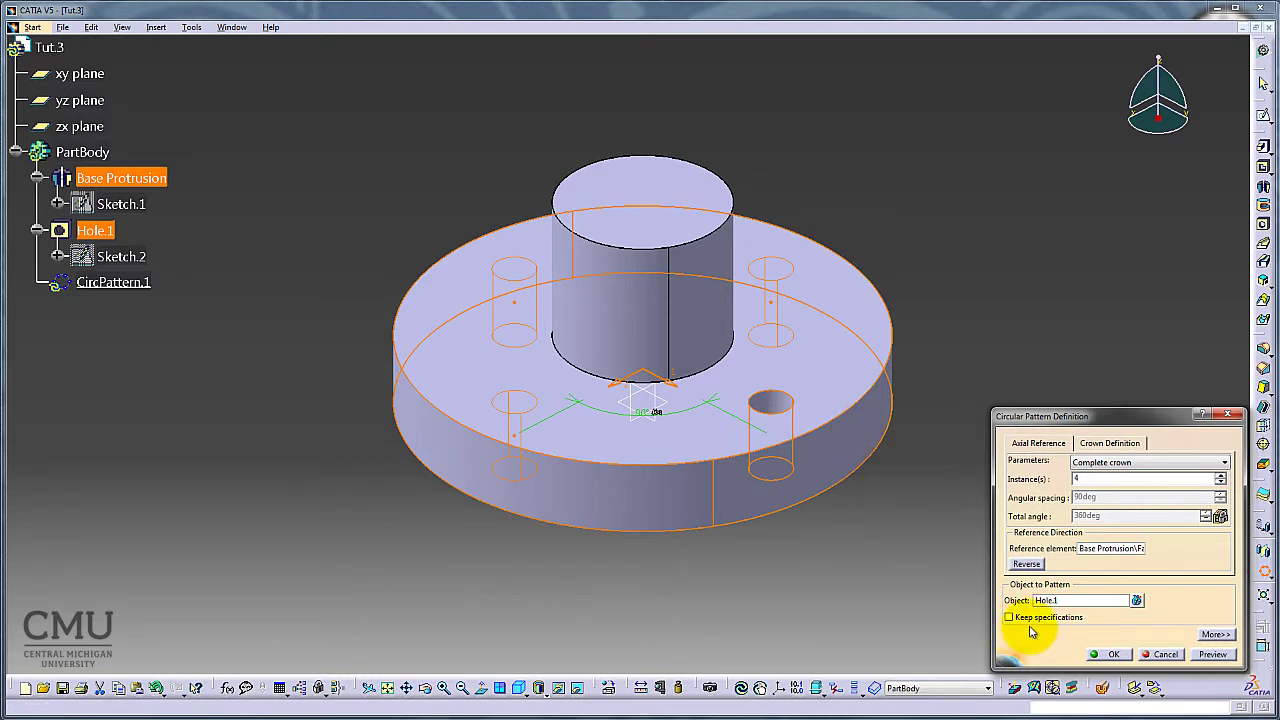
{"action": "left_click", "coordinate": [1113, 655]}
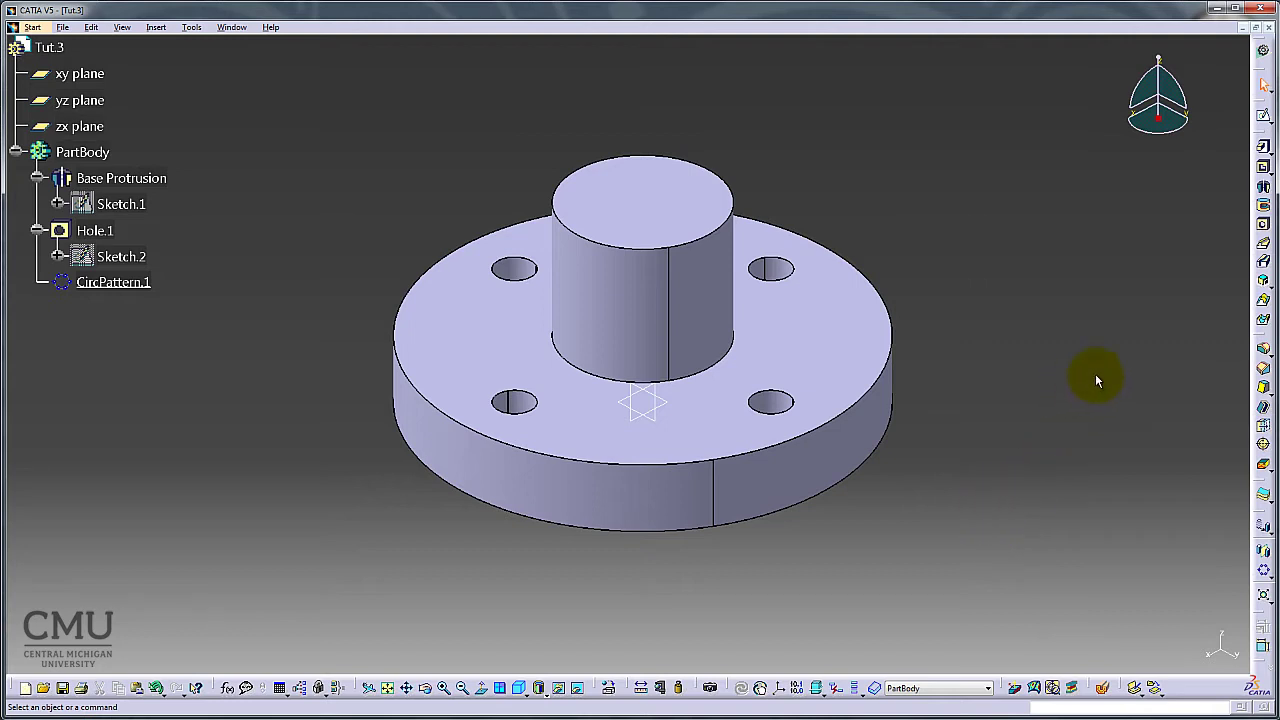
Place a hole on the central boss's top face with an Up To Last extension and a diameter of 1.5 in.
{"action": "left_click", "coordinate": [1263, 228]}
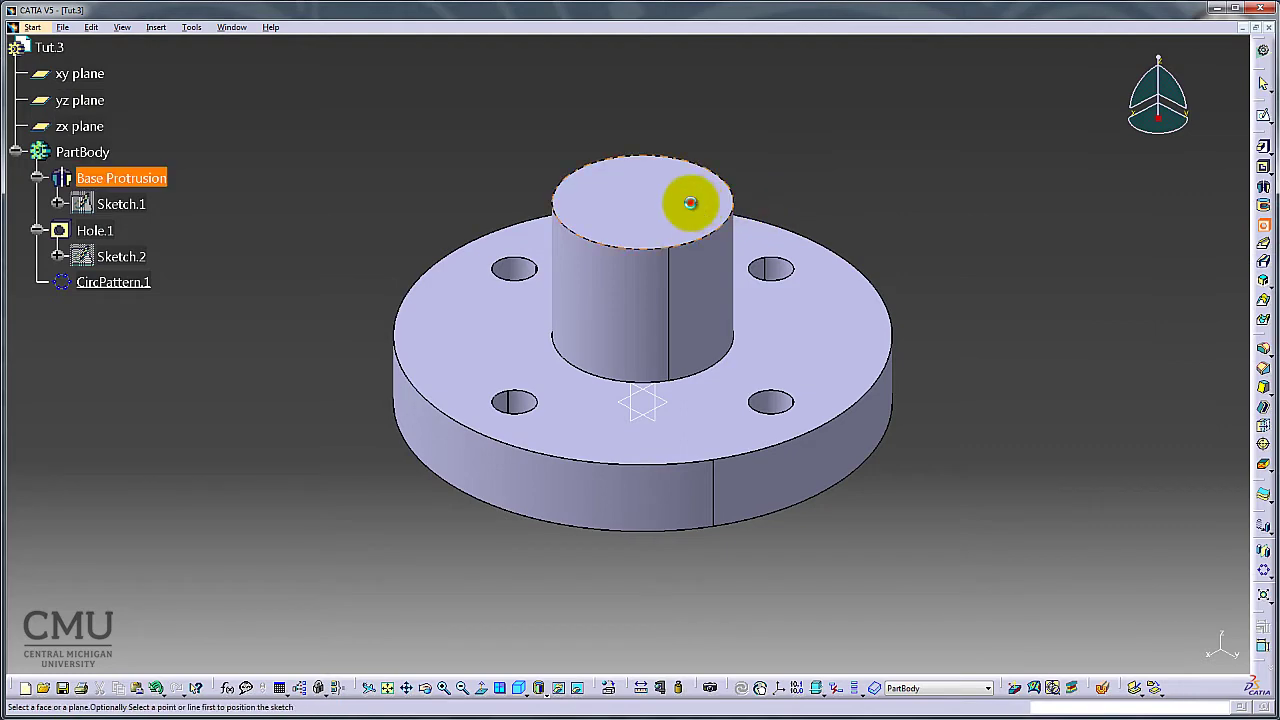
{"action": "left_click", "coordinate": [690, 203]}
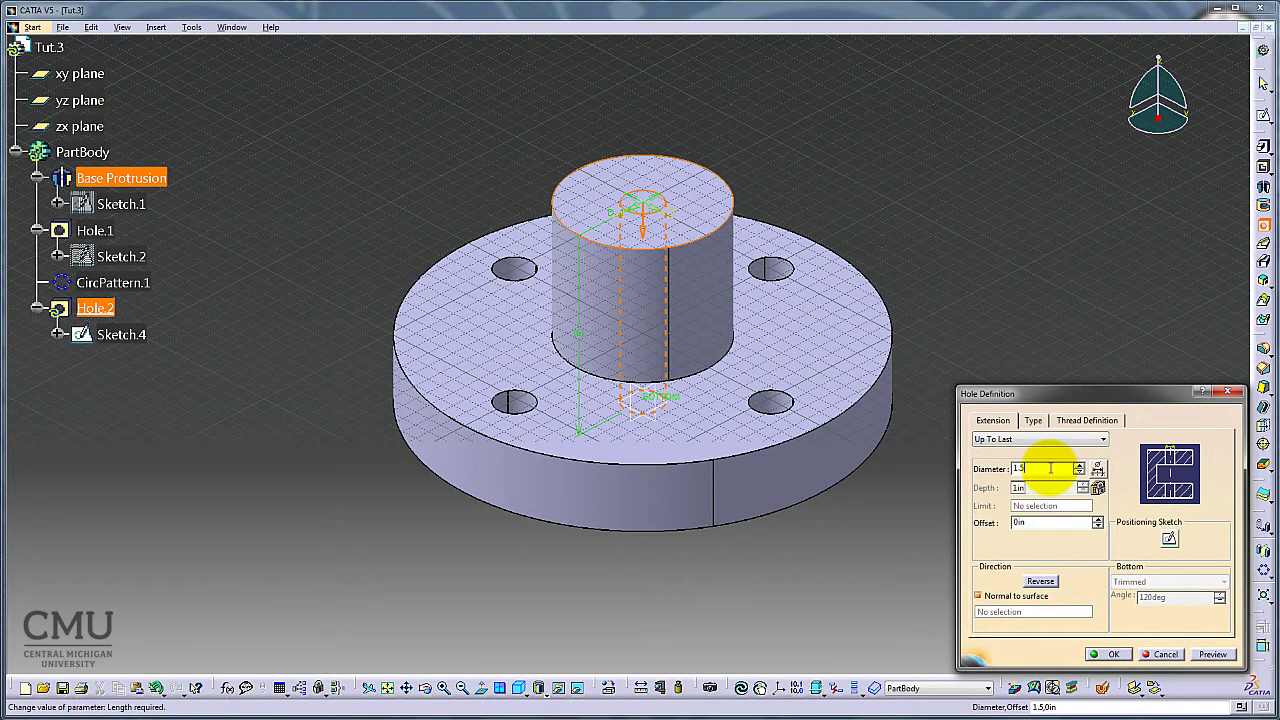
{"action": "left_click", "coordinate": [1042, 440]}
{"action": "left_click", "coordinate": [1040, 441]}
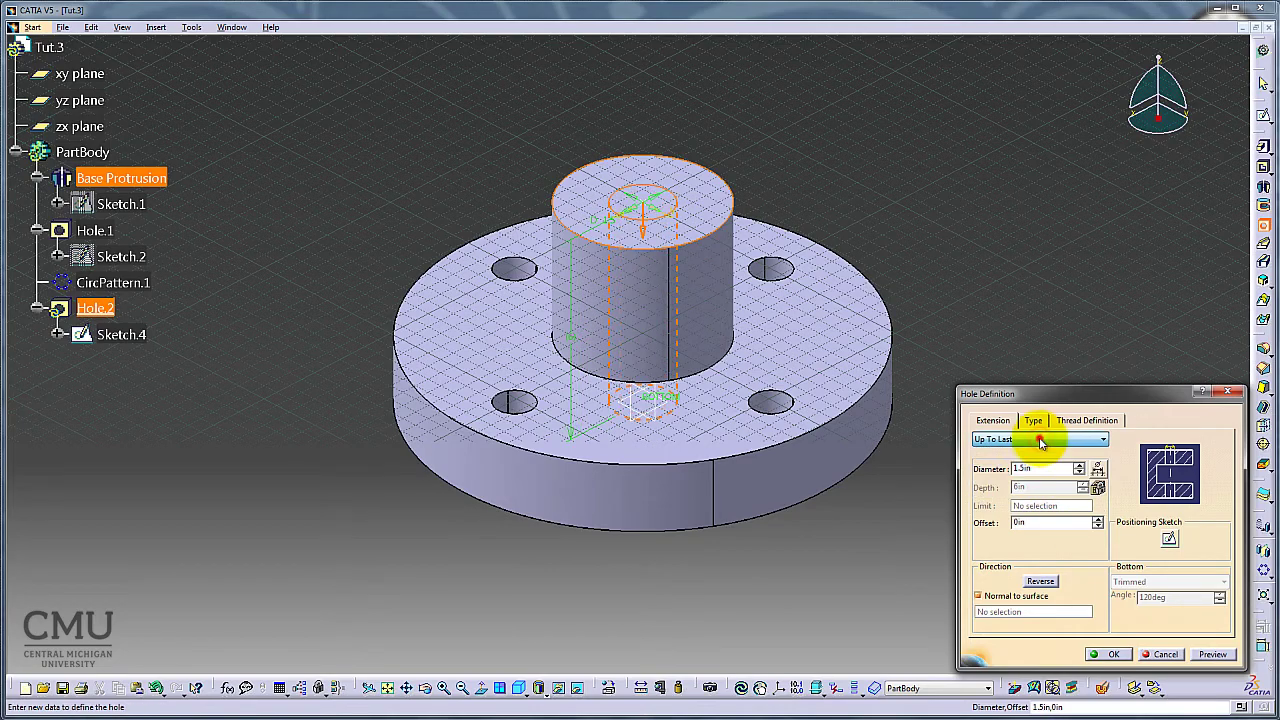
Edit the central hole's positioning sketch and make the hole centre concentric with the boss's circular edge.
{"action": "left_click", "coordinate": [1170, 538]}
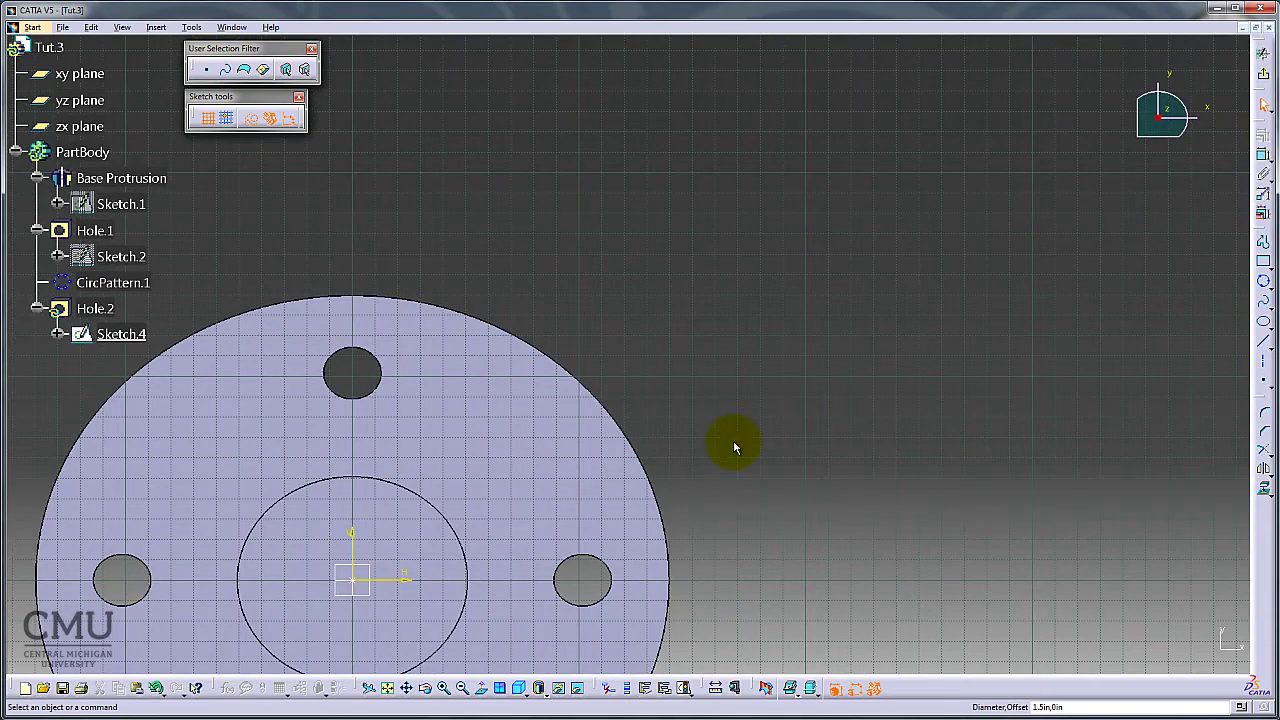
{"action": "middle_click_drag", "start_coordinate": [734, 443], "coordinate": [1017, 243]}
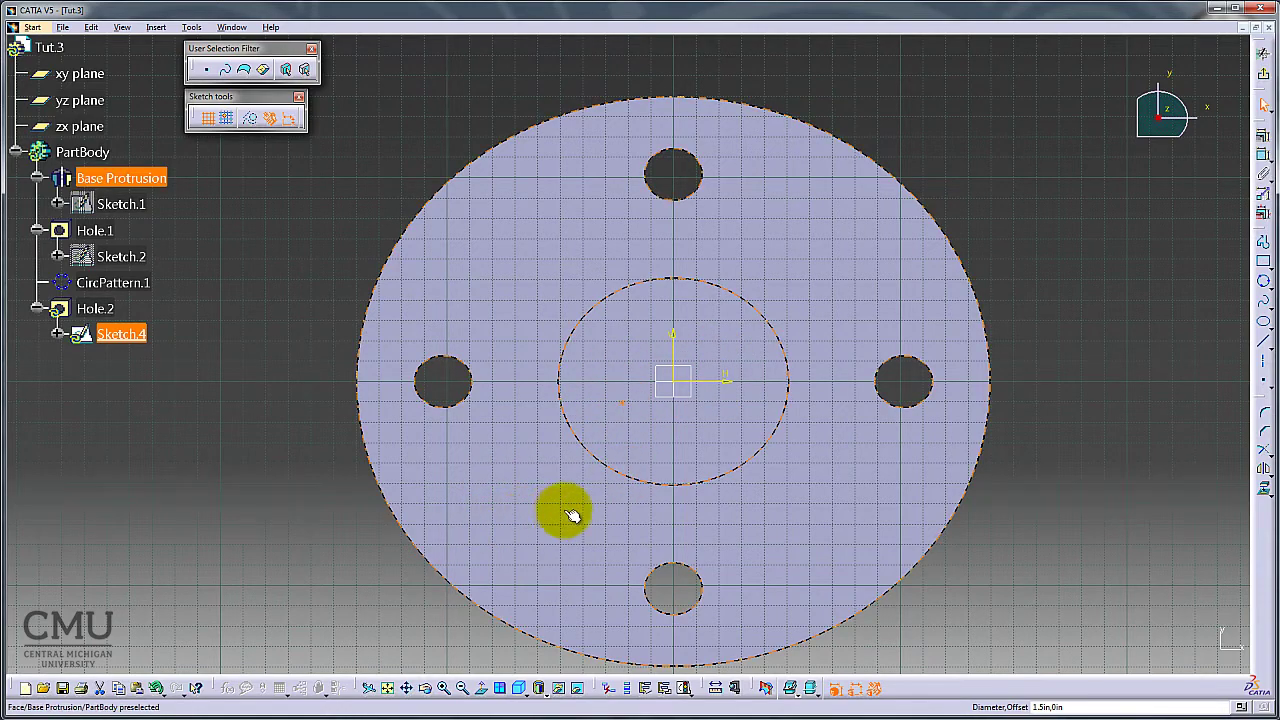
{"action": "left_click", "coordinate": [604, 464]}
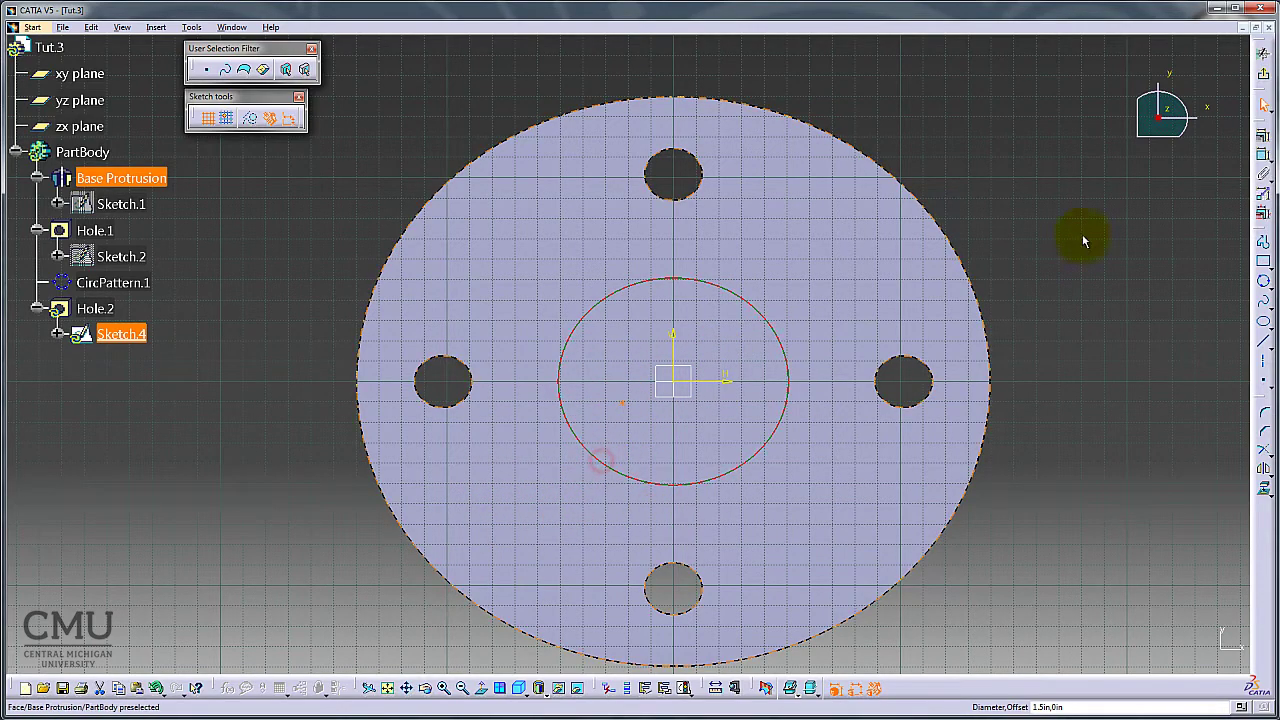
{"action": "left_click", "coordinate": [1262, 135]}
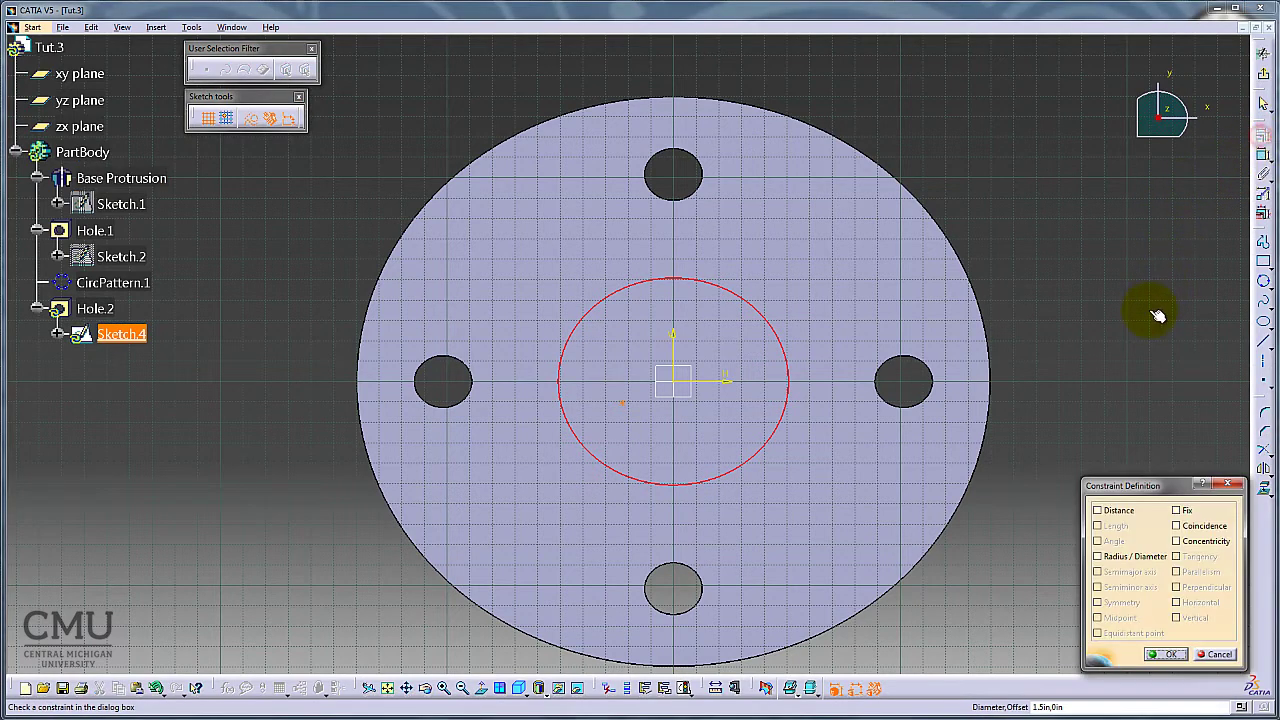
{"action": "left_click", "coordinate": [1178, 541]}
{"action": "left_click", "coordinate": [1167, 655]}
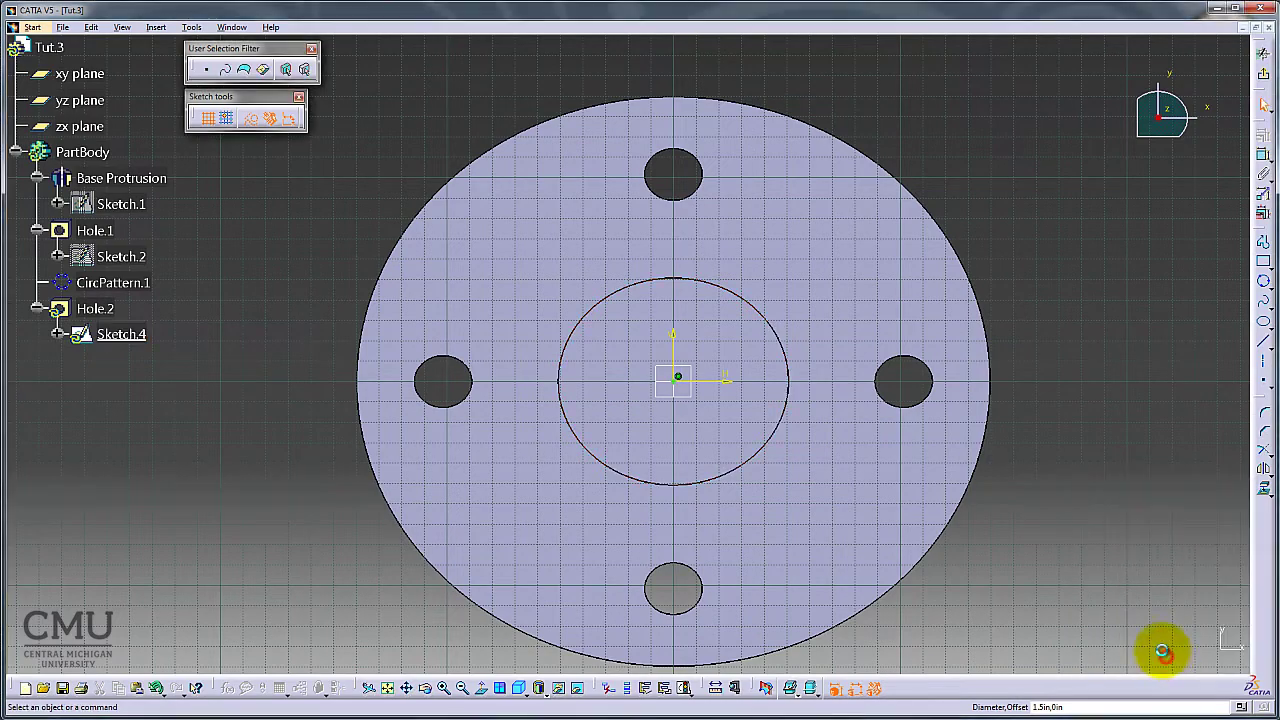
Exit the positioning sketch and create the 1.5 in Up To Last hole through the boss, then fit the part in isometric view.
{"action": "left_click", "coordinate": [1263, 78]}
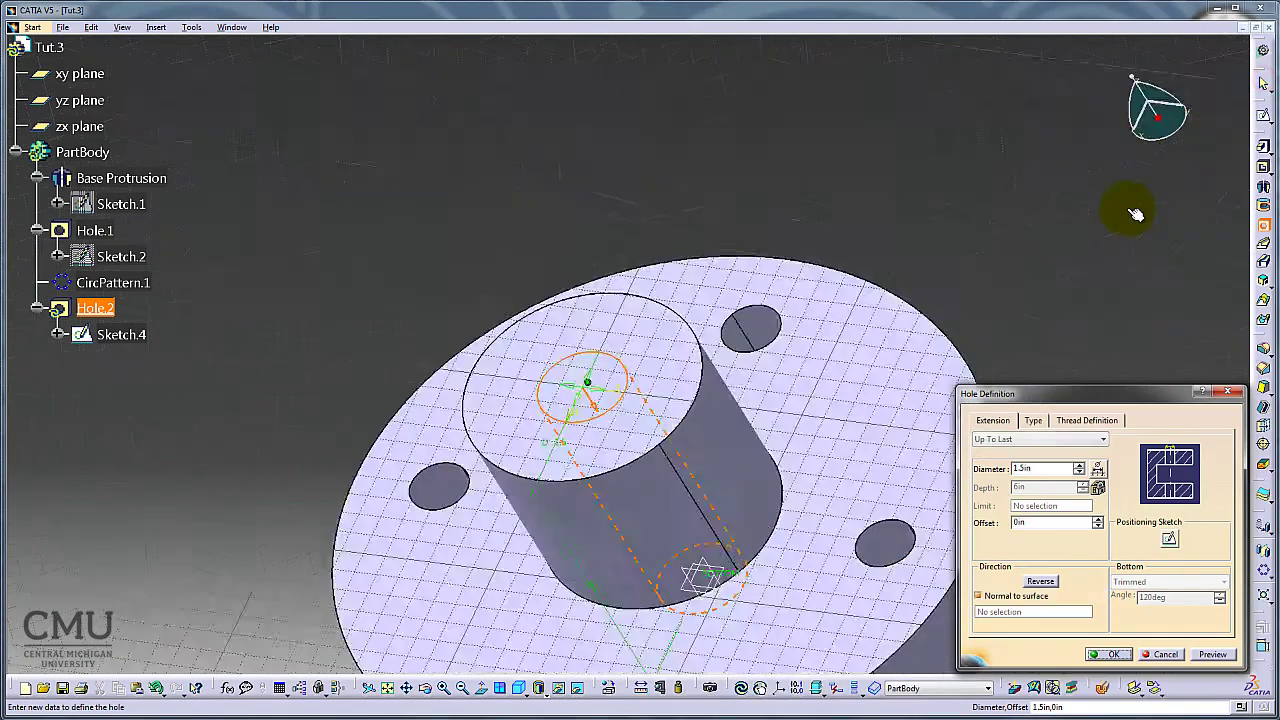
{"action": "left_click", "coordinate": [1107, 655]}
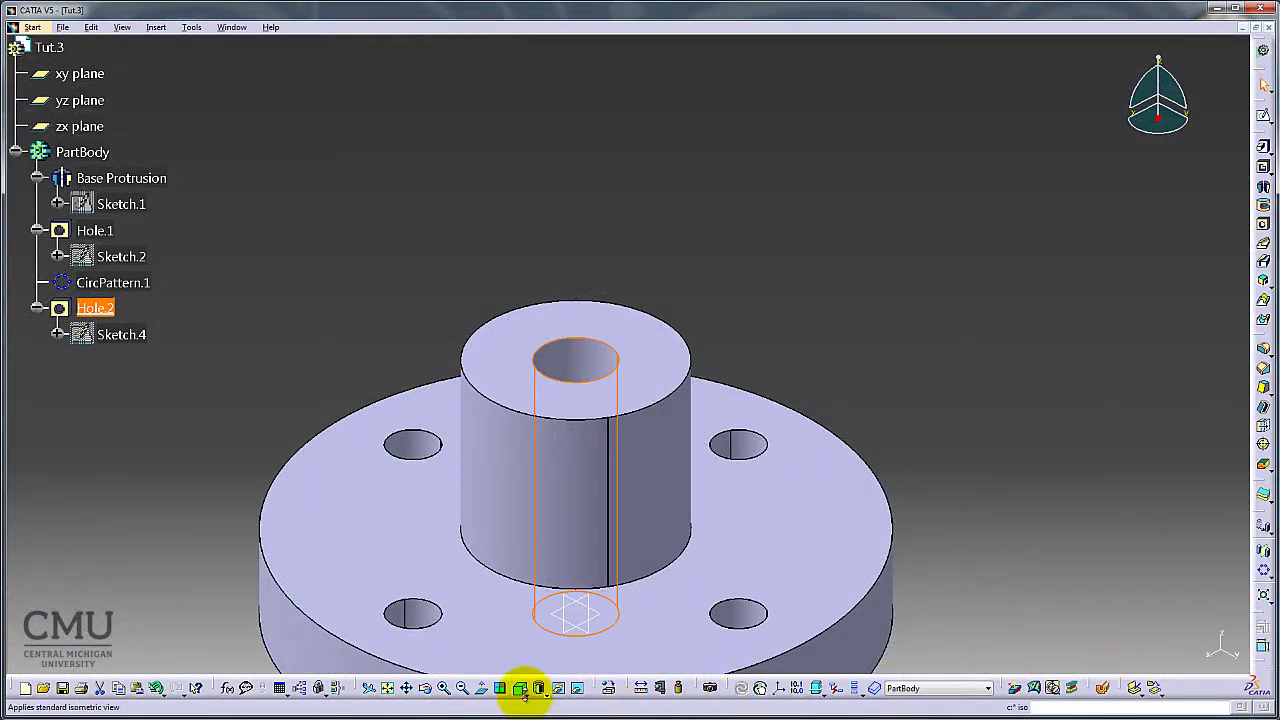
{"action": "left_click_drag", "start_coordinate": [380, 688], "coordinate": [383, 693]}
{"action": "left_click", "coordinate": [381, 691]}
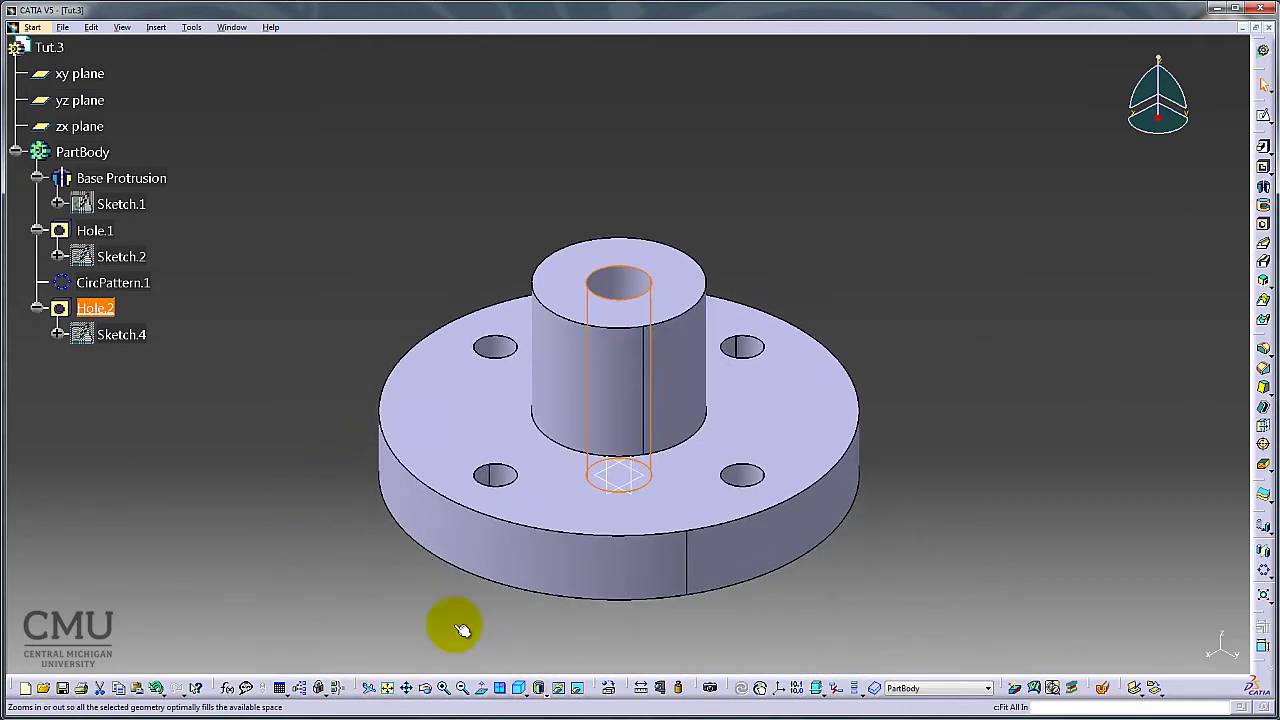
{"action": "left_click", "coordinate": [1067, 462]}
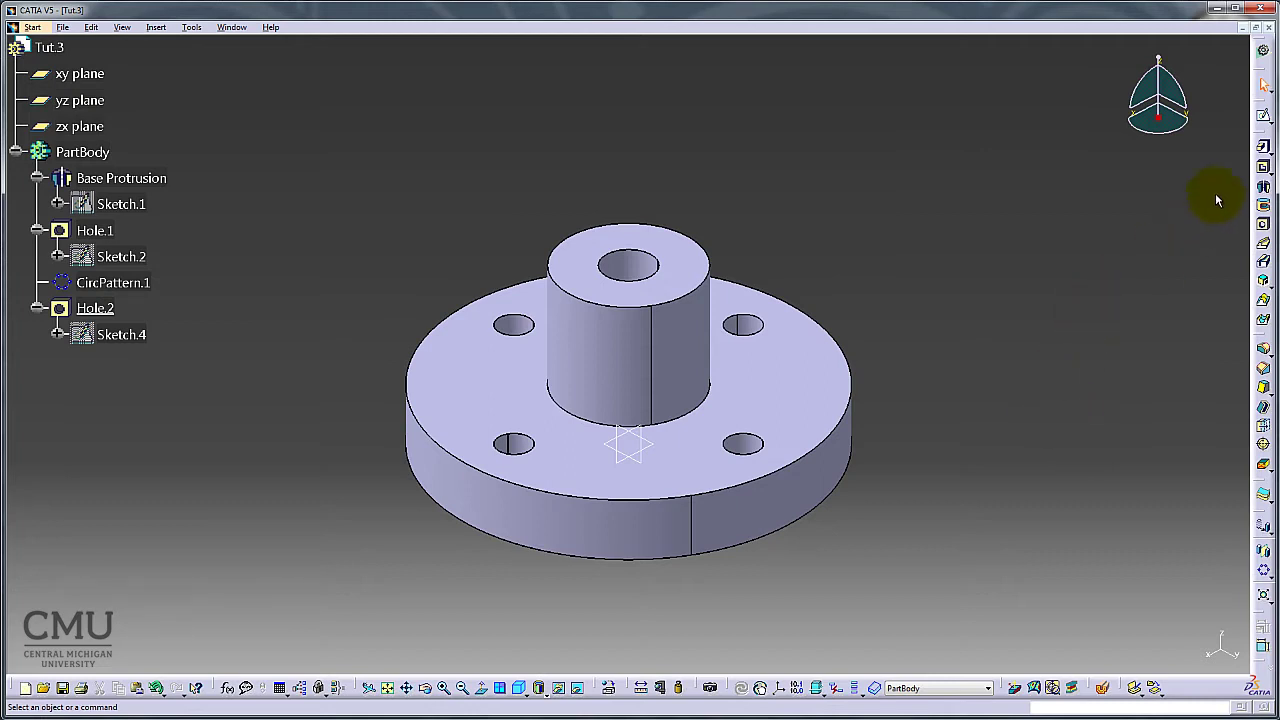
Start a sketch on the yz plane and draw a vertical axis through the origin, from above the boss to below the flange.
{"action": "left_click", "coordinate": [1262, 114]}
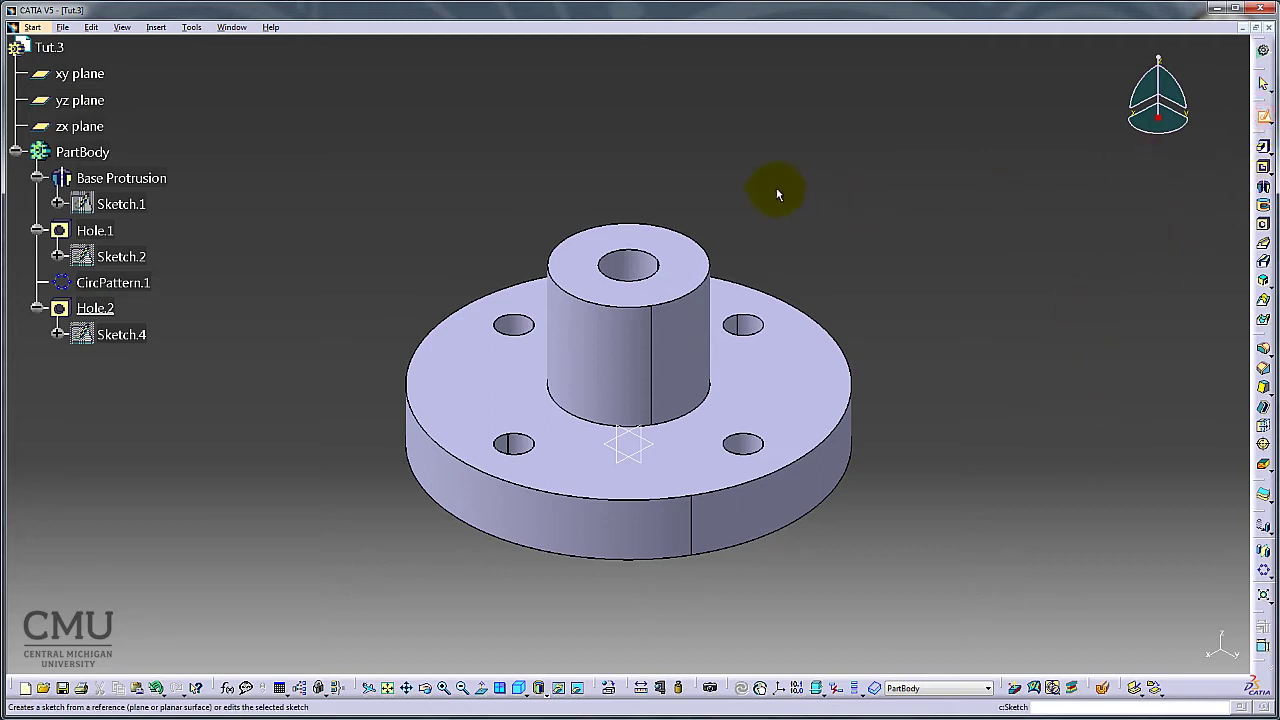
{"action": "left_click", "coordinate": [100, 102]}
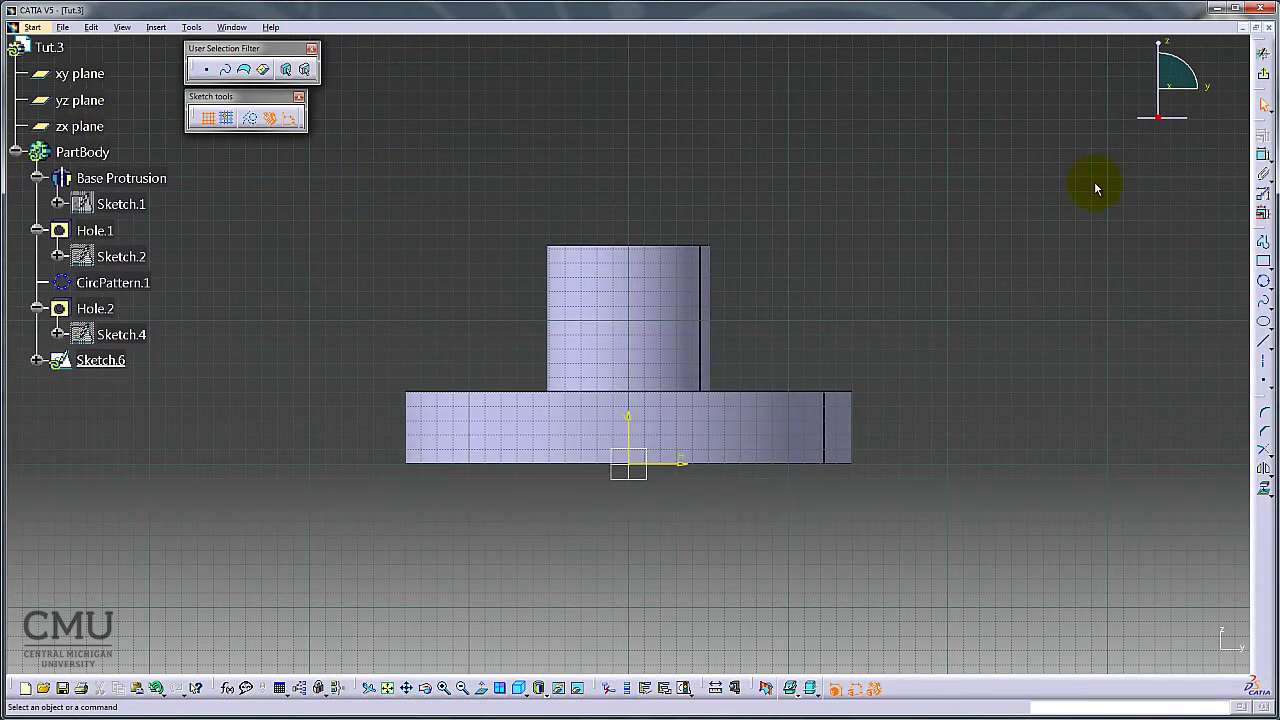
{"action": "left_click", "coordinate": [1263, 359]}
{"action": "left_click", "coordinate": [628, 191]}
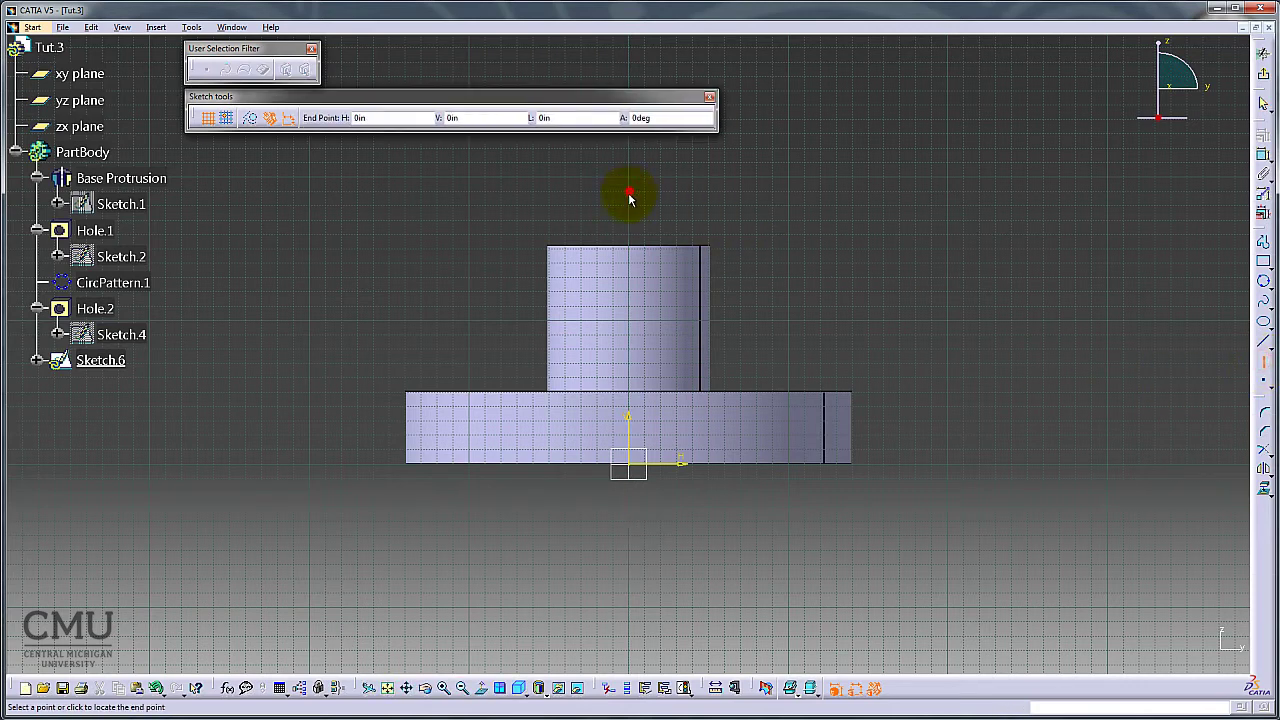
{"action": "left_click", "coordinate": [630, 527]}
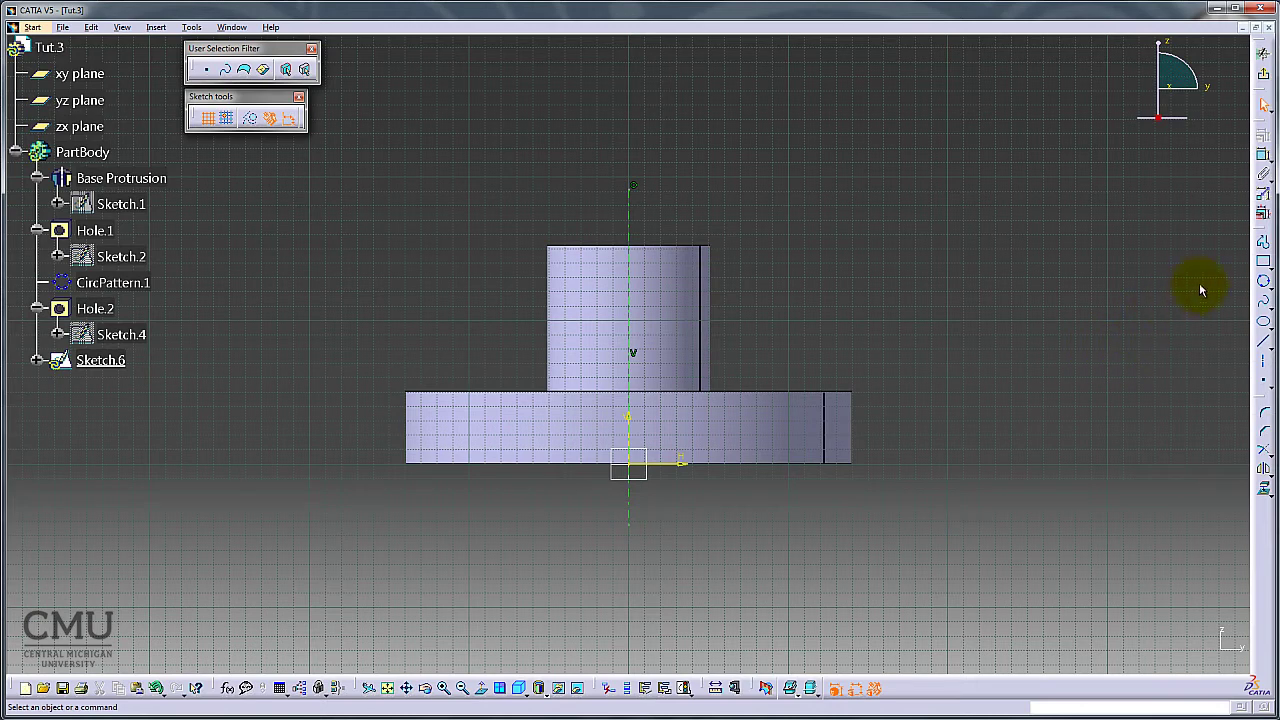
Sketch a rectangle about 1.15 in wide and 0.82 in high across the boss's right edge, near its top.
{"action": "left_click", "coordinate": [1263, 262]}
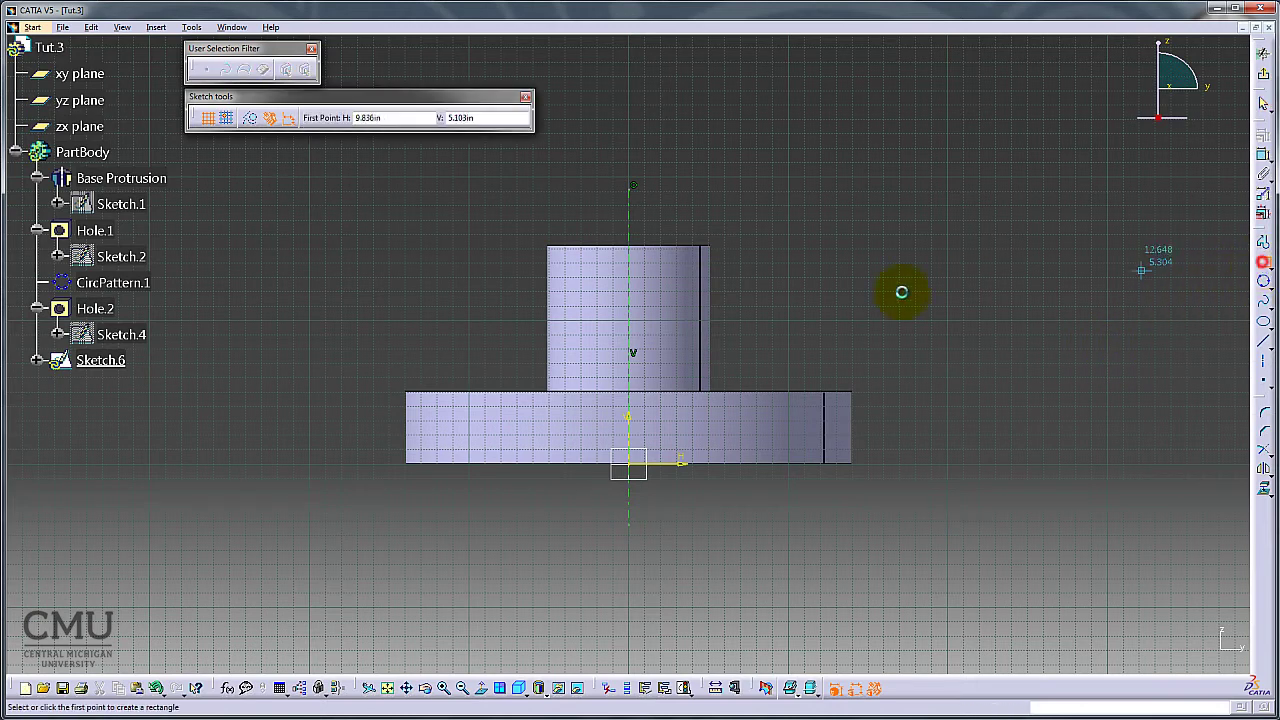
{"action": "left_click", "coordinate": [686, 269]}
{"action": "left_click", "coordinate": [731, 297]}
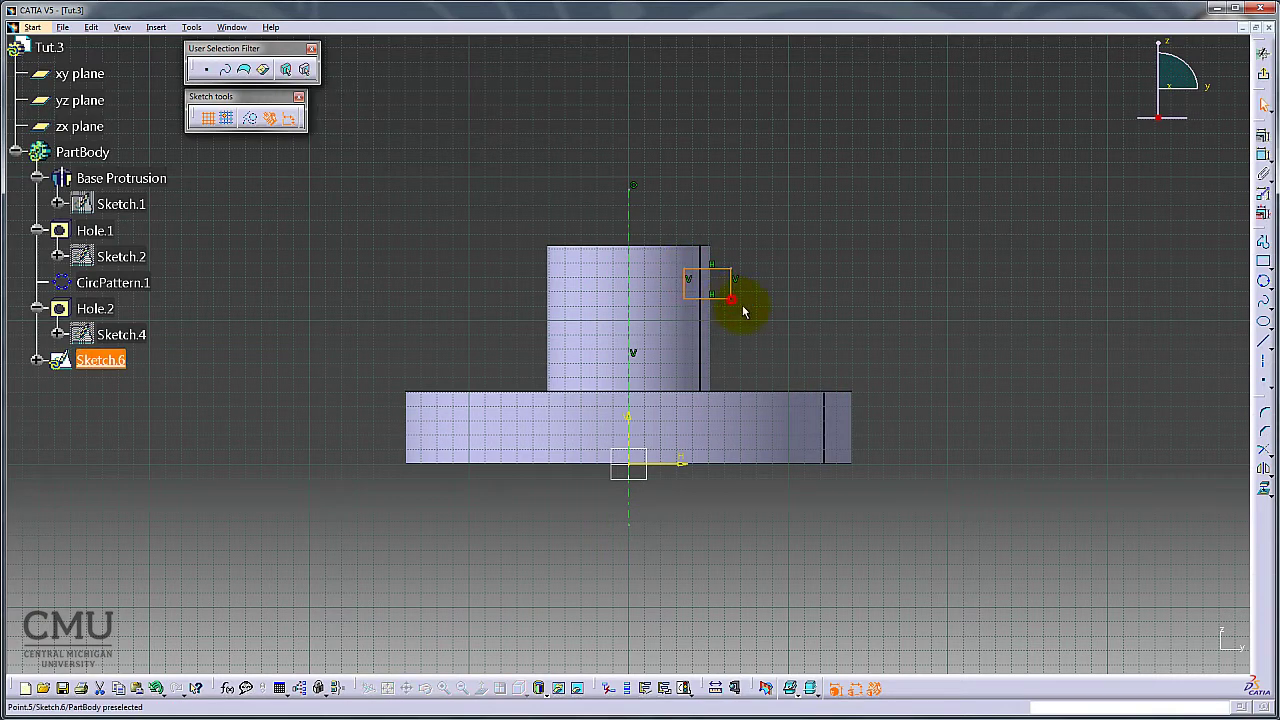
Dimension the rectangle's height and the width between its two vertical sides.
{"action": "left_click", "coordinate": [1263, 160]}
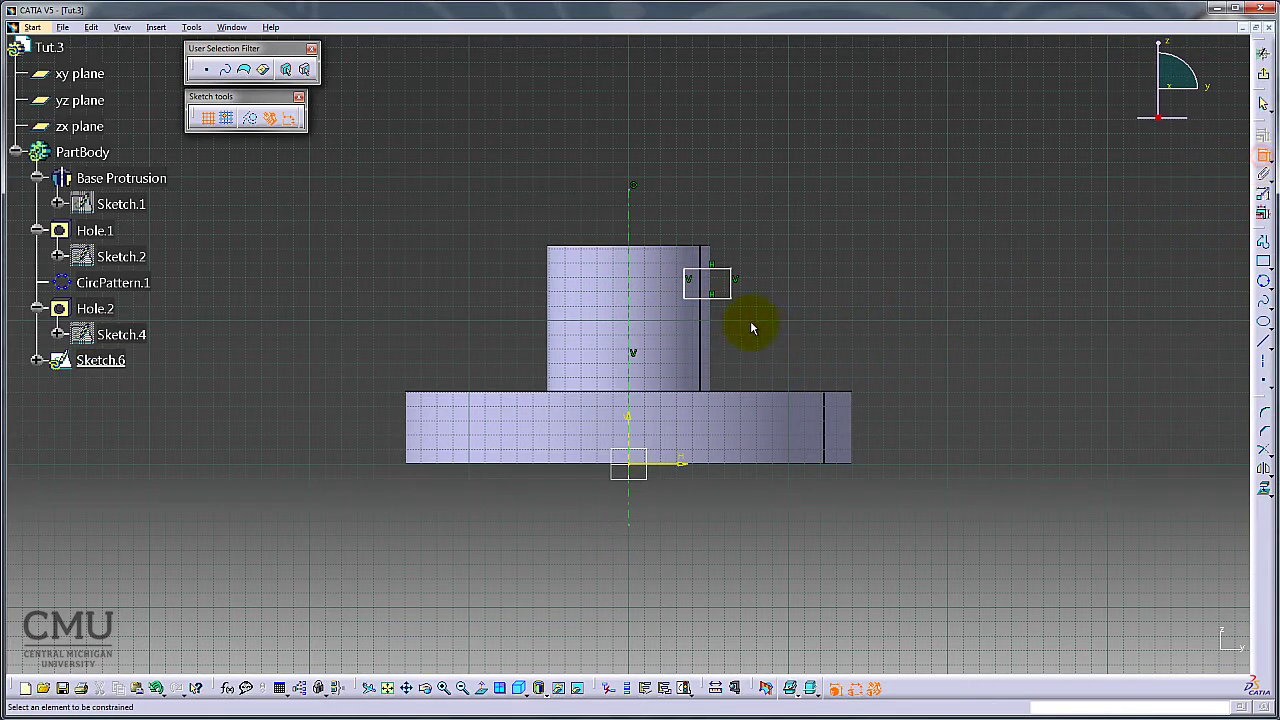
{"action": "left_click", "coordinate": [724, 278]}
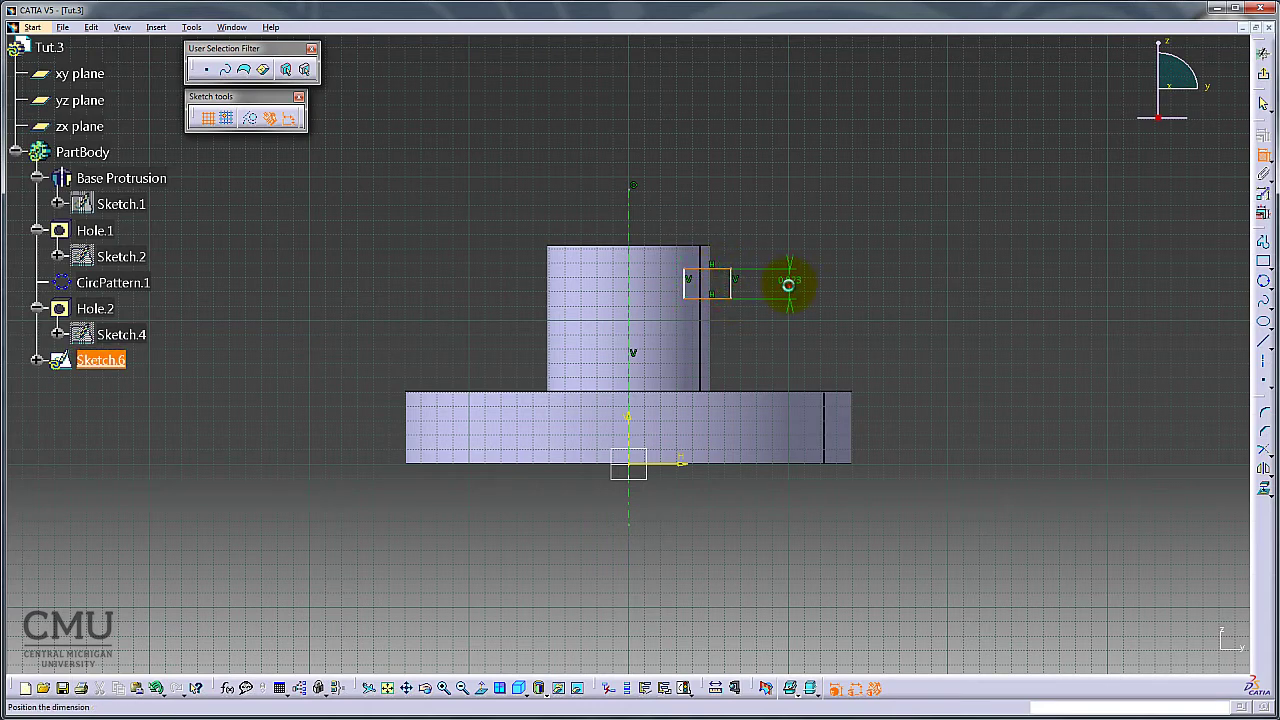
{"action": "left_click", "coordinate": [684, 288]}
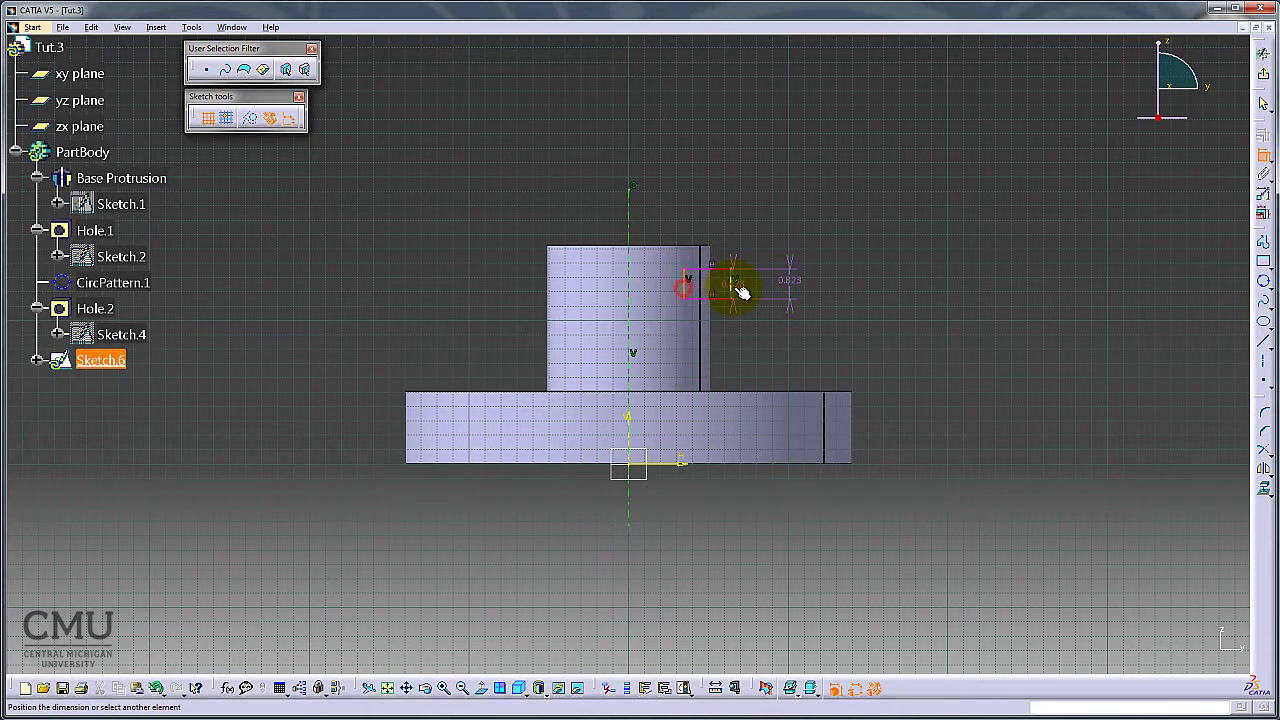
{"action": "left_click", "coordinate": [735, 288]}
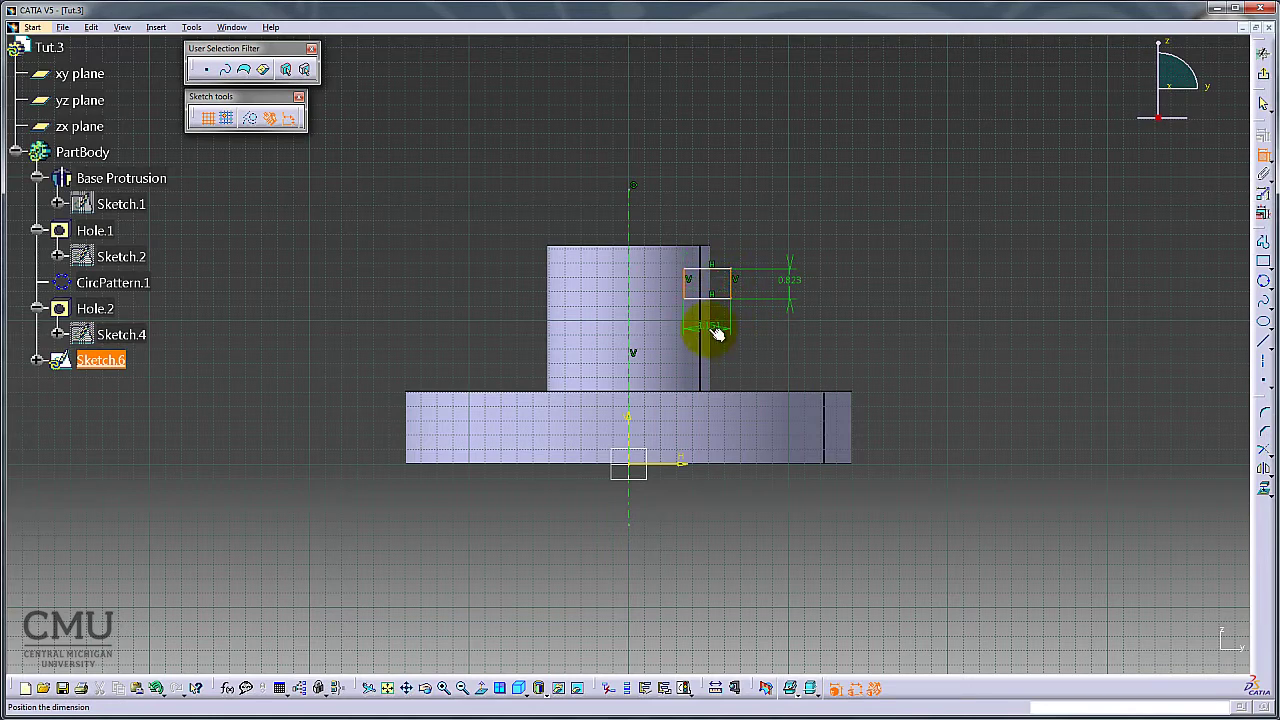
{"action": "left_click", "coordinate": [760, 335]}
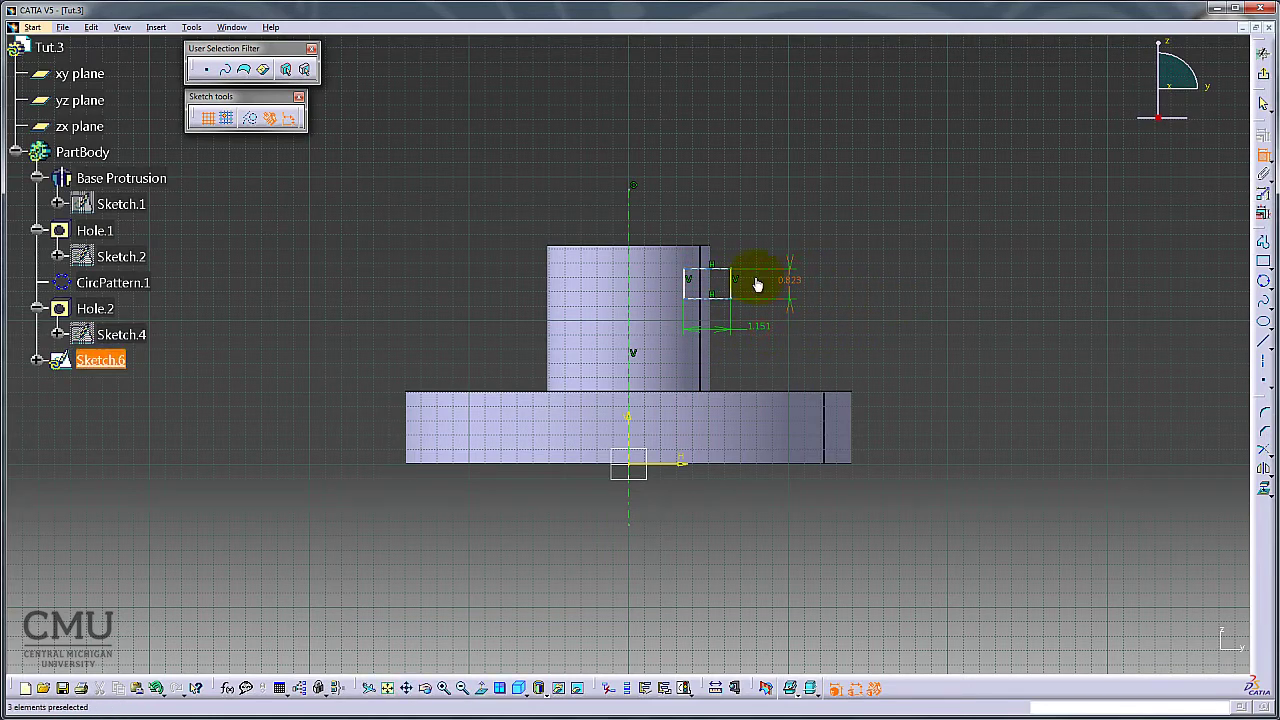
Add a diameter dimension between the vertical axis and the rectangle's outer vertical side, placed above the boss.
{"action": "left_click", "coordinate": [634, 234]}
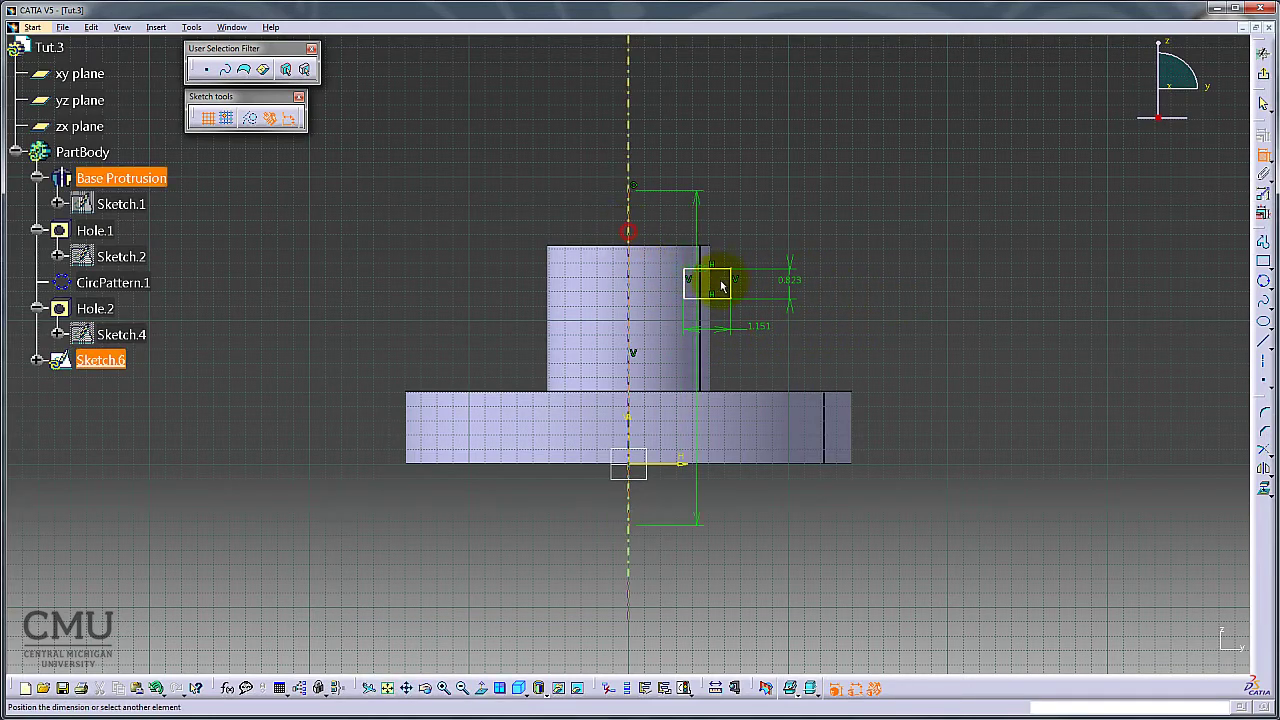
{"action": "left_click", "coordinate": [732, 280]}
{"action": "right_click", "coordinate": [722, 192]}
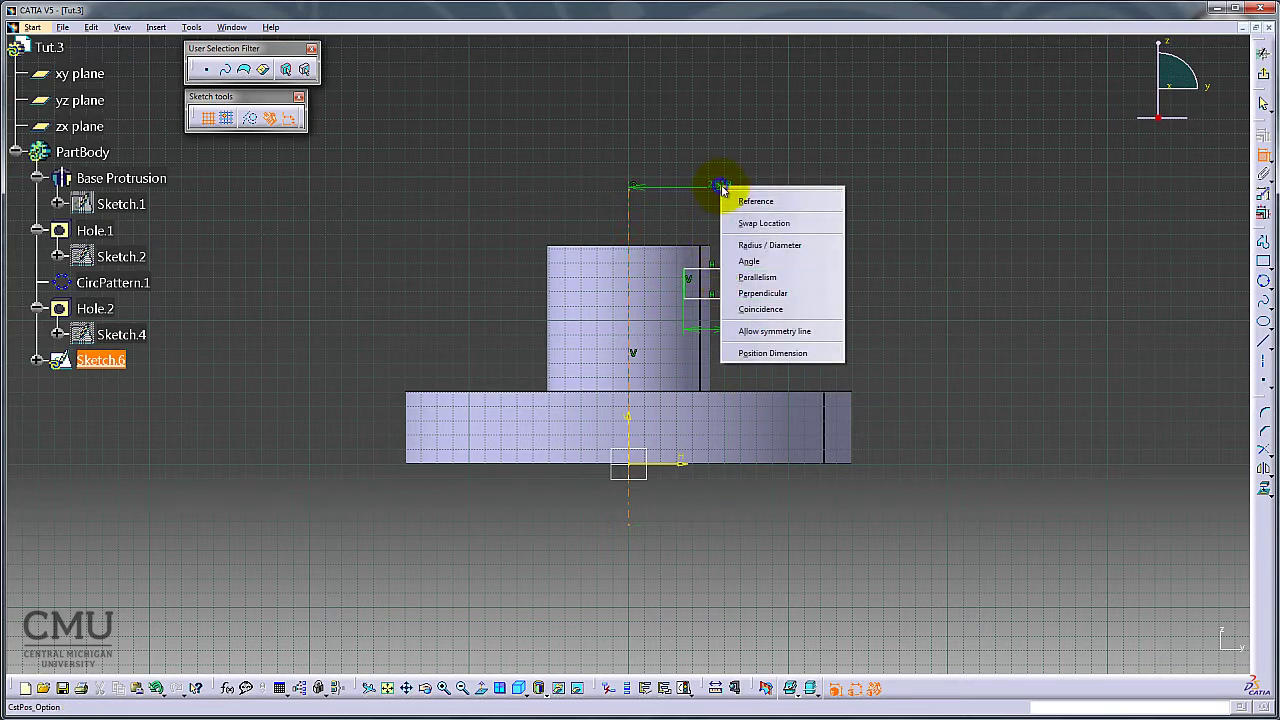
{"action": "left_click", "coordinate": [787, 246]}
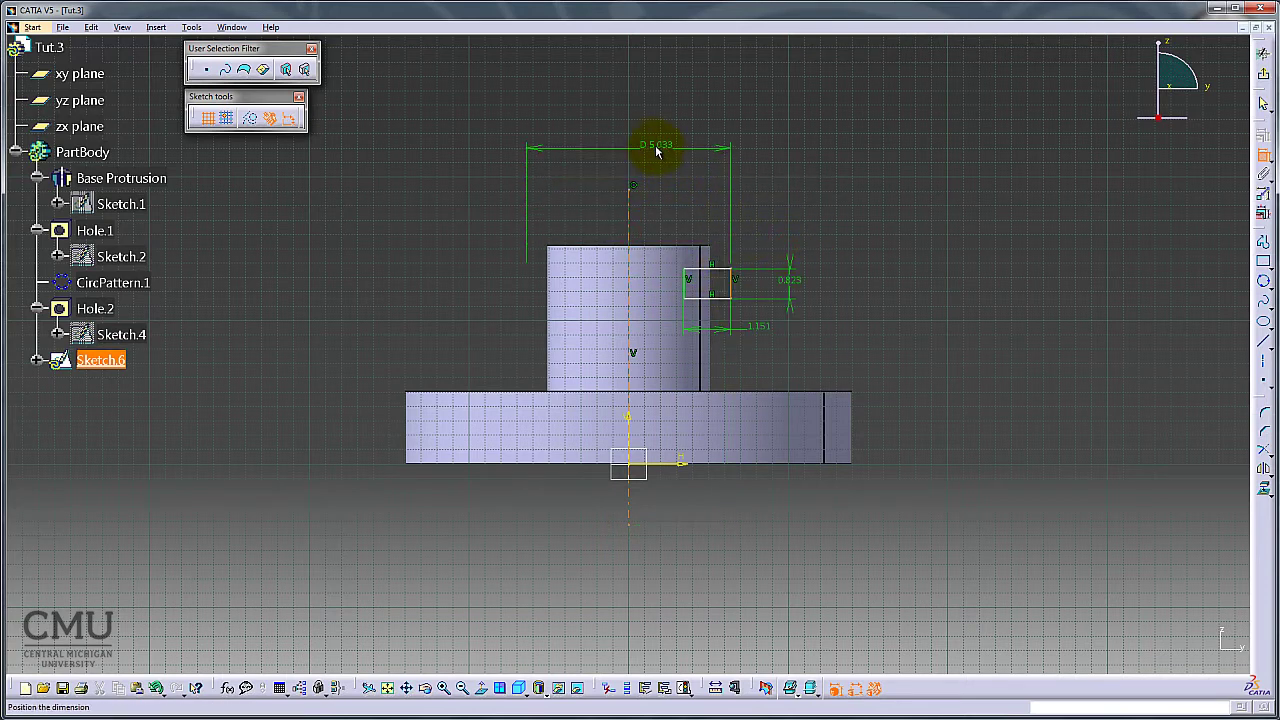
{"action": "left_click", "coordinate": [625, 148]}
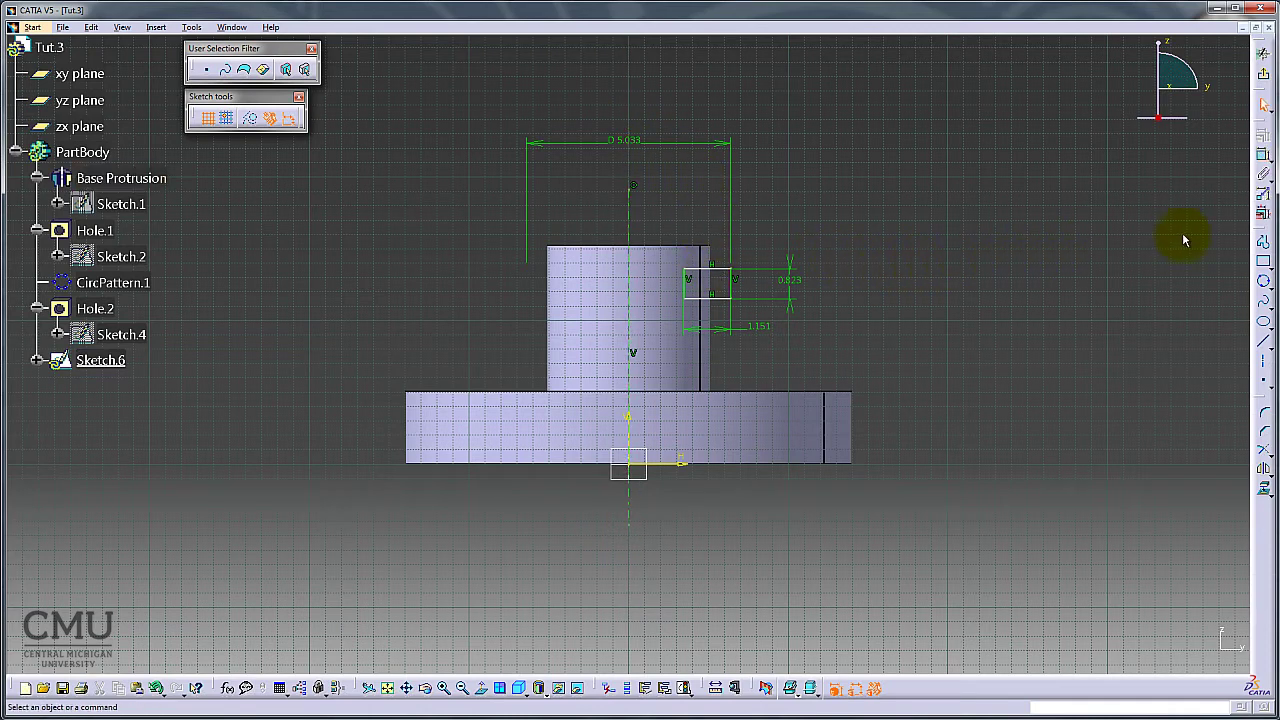
Dimension the distance from the boss's top edge to the rectangle's upper side.
{"action": "left_click", "coordinate": [1263, 155]}
{"action": "left_click", "coordinate": [697, 268]}
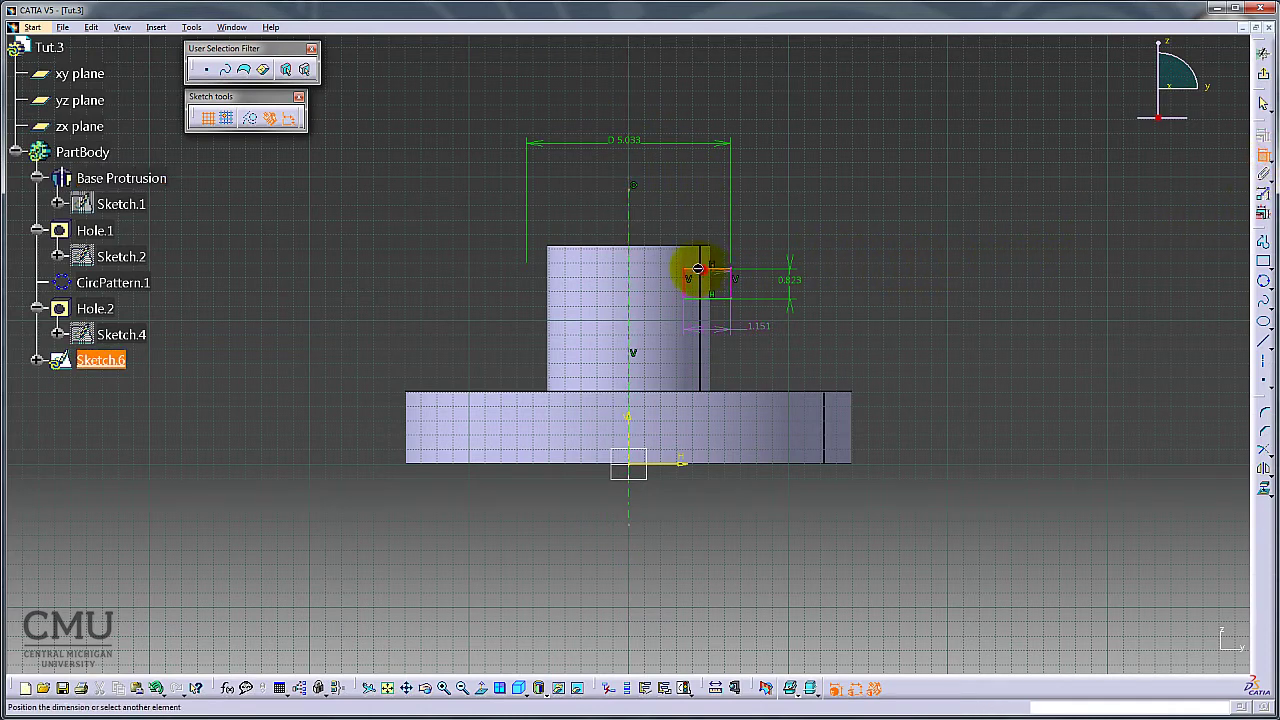
{"action": "left_click", "coordinate": [678, 247]}
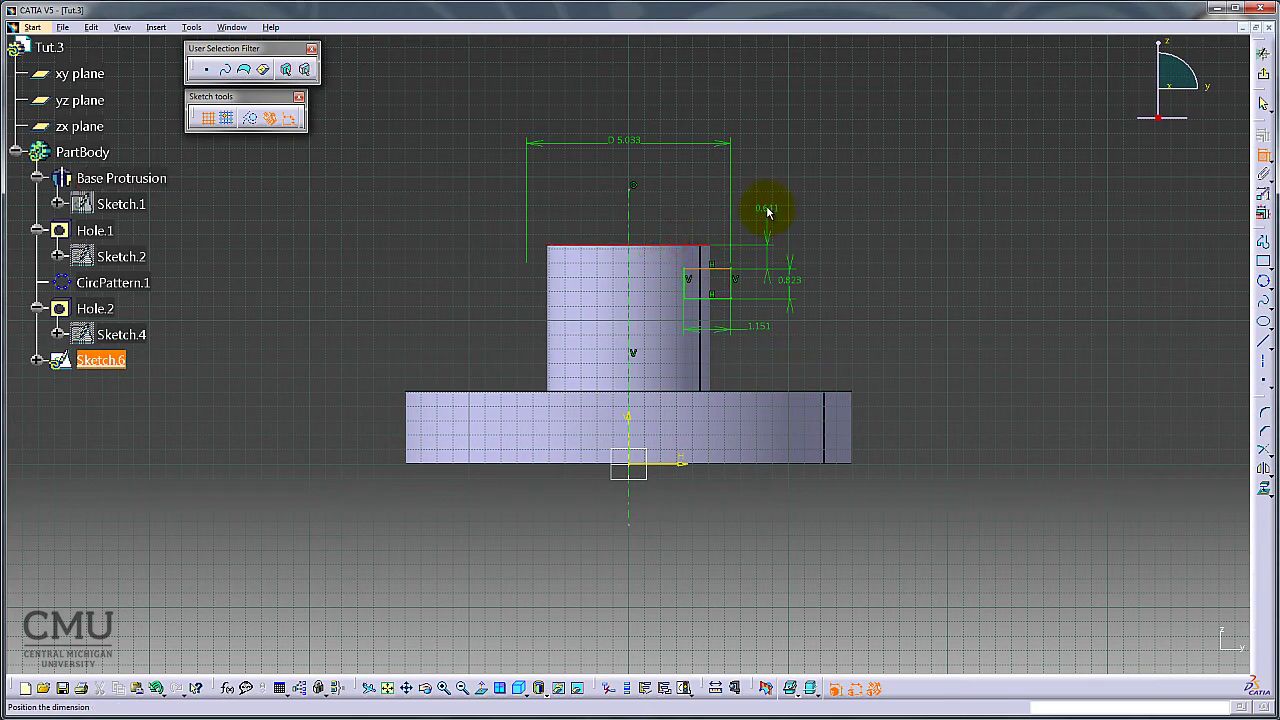
{"action": "left_click", "coordinate": [758, 210]}
{"action": "left_click", "coordinate": [905, 217]}
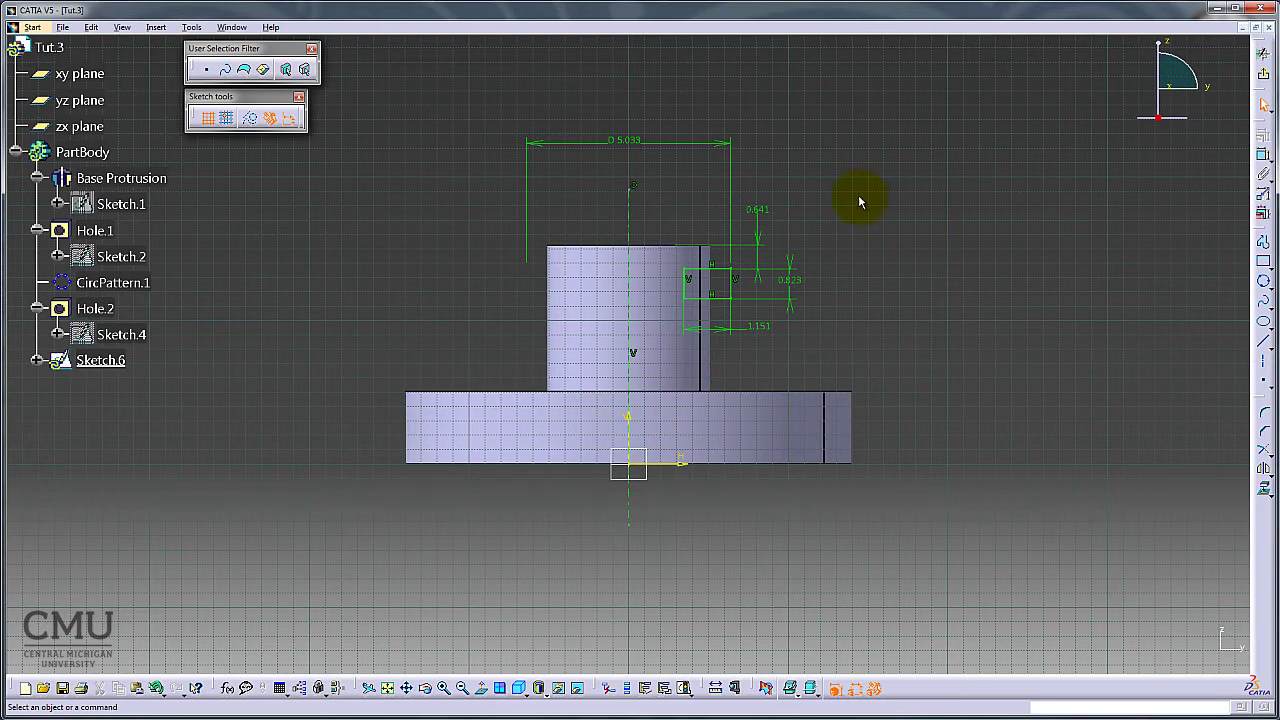
Set the rectangle's outer diameter to 4 in and its offset from the boss's top edge to 0.5 in.
{"action": "double_click", "coordinate": [625, 140]}
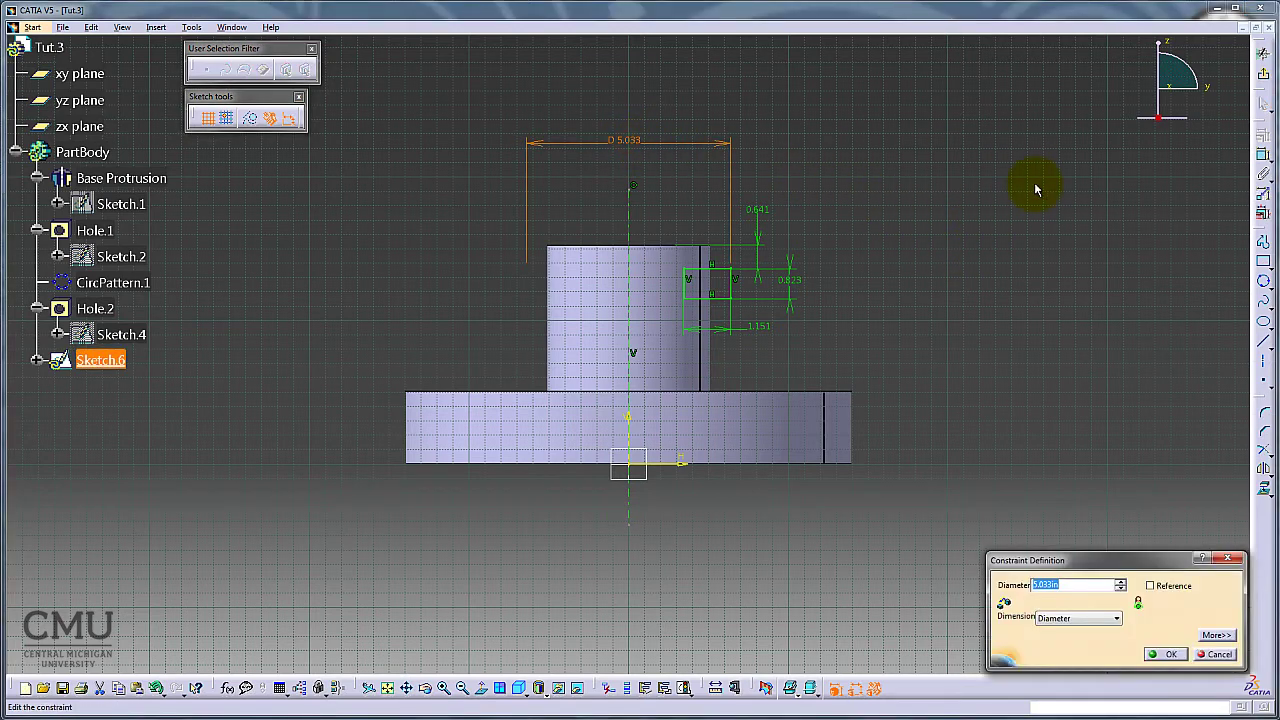
{"action": "type", "text": "4"}
{"action": "key", "text": "Return"}
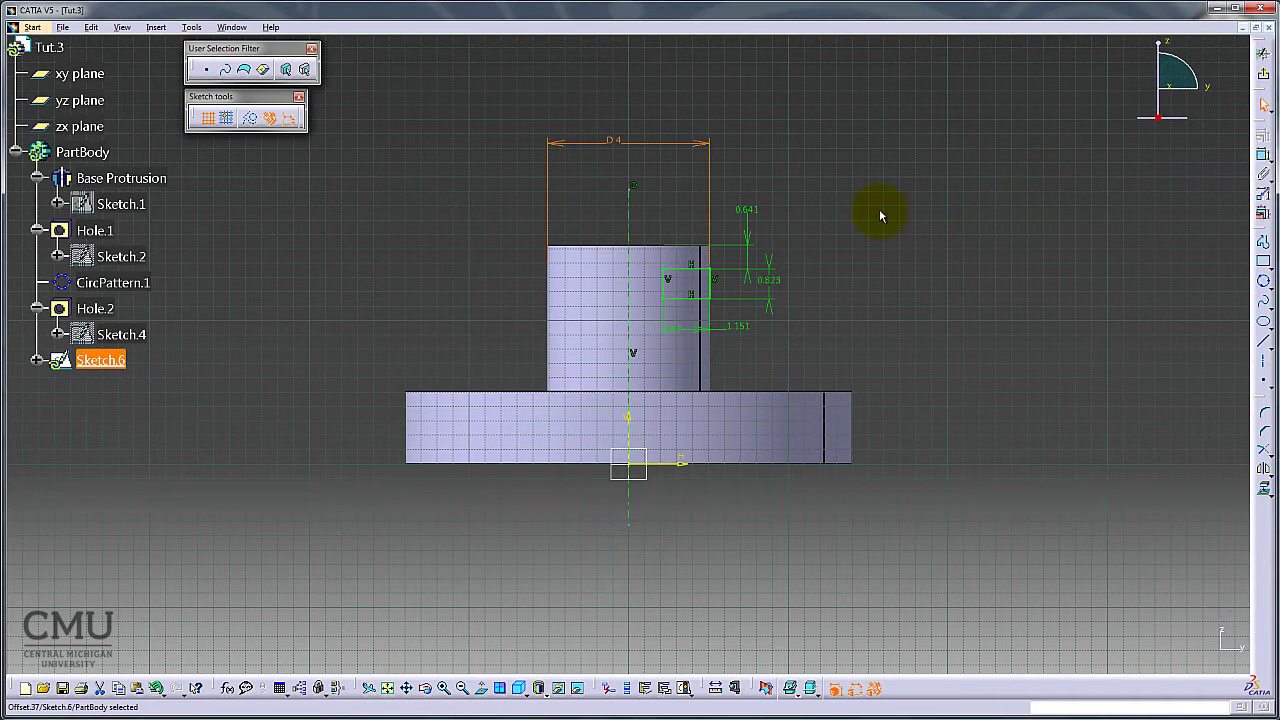
{"action": "double_click", "coordinate": [748, 210]}
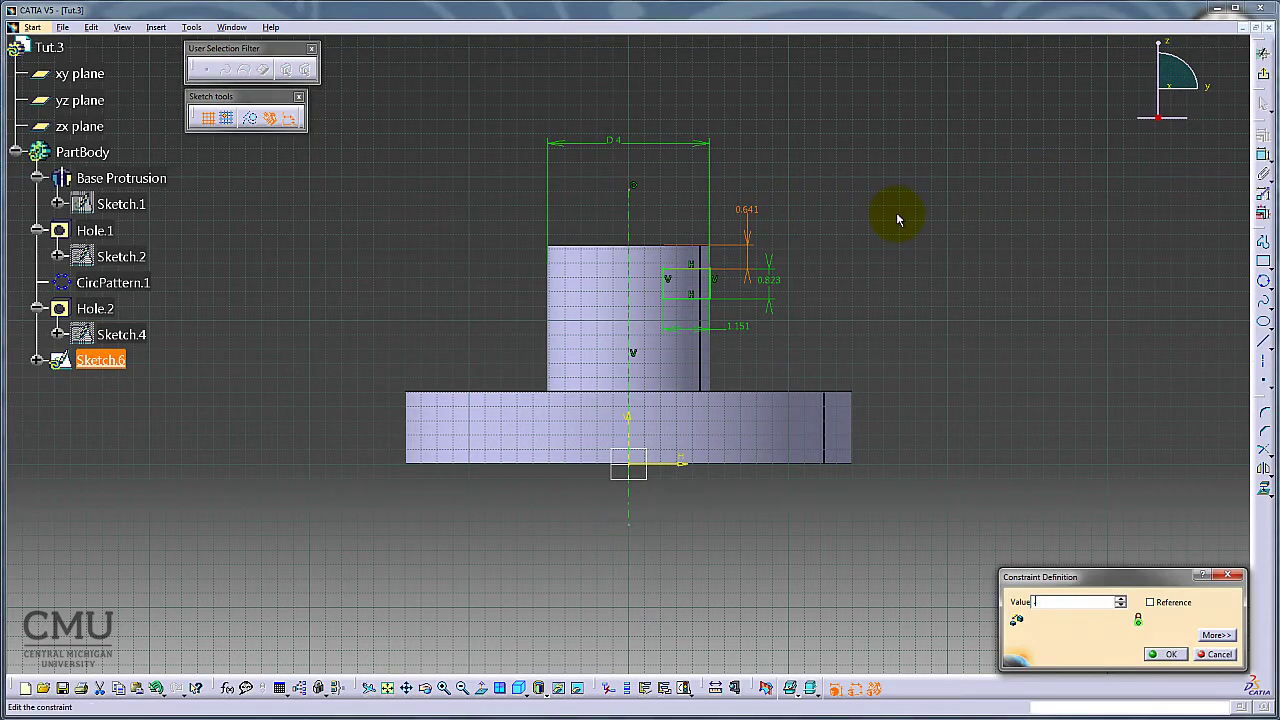
{"action": "key", "text": "Return"}
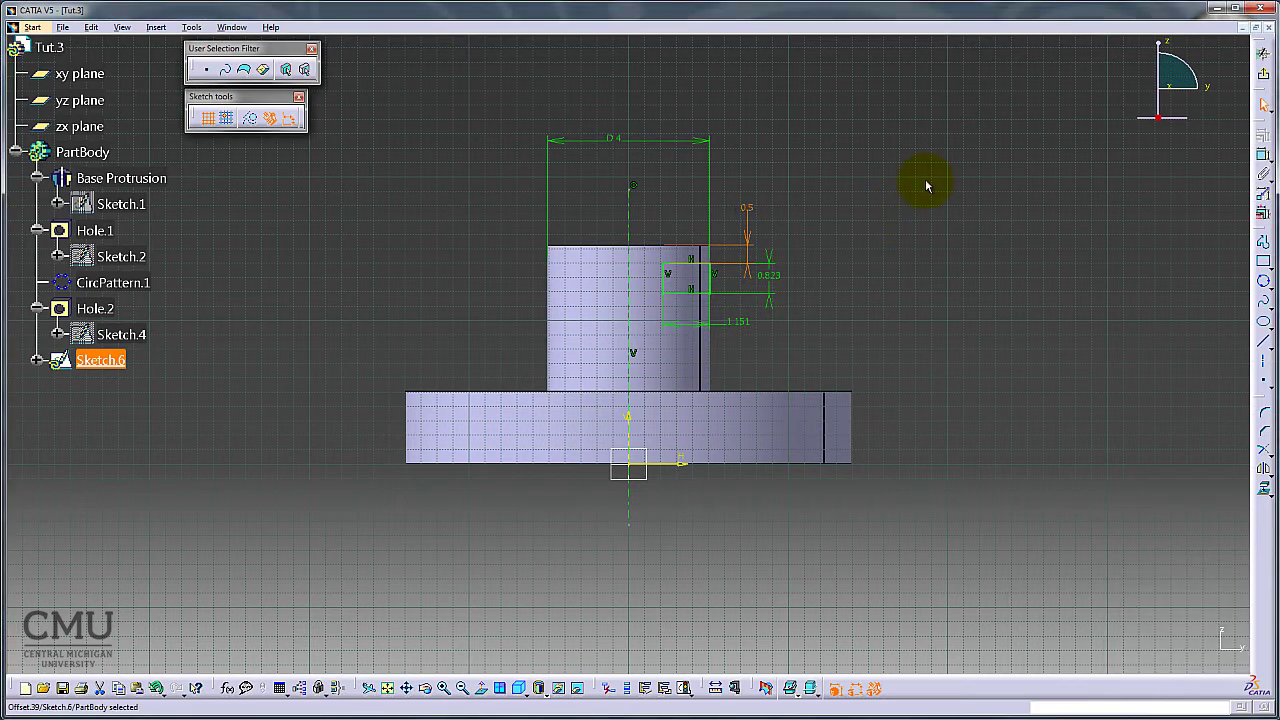
Set the rectangle's height and width both to 0.5 in.
{"action": "double_click", "coordinate": [766, 276]}
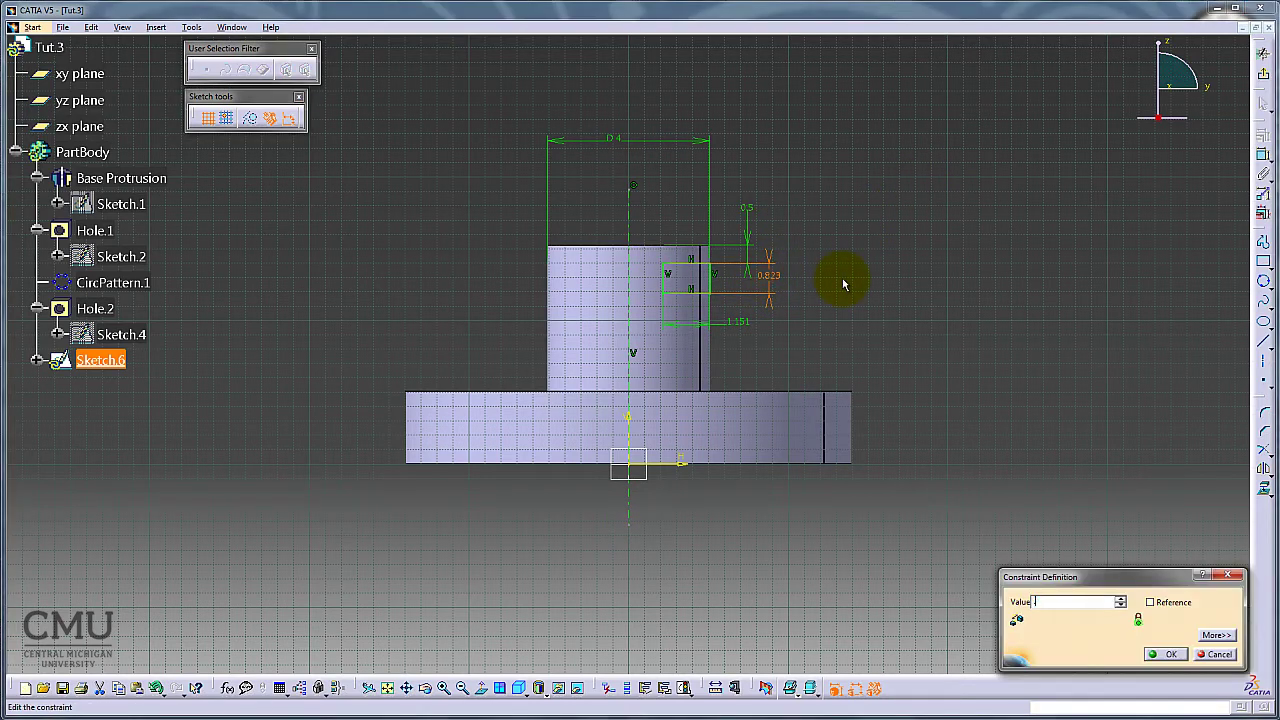
{"action": "type", "text": ".5"}
{"action": "key", "text": "Return"}
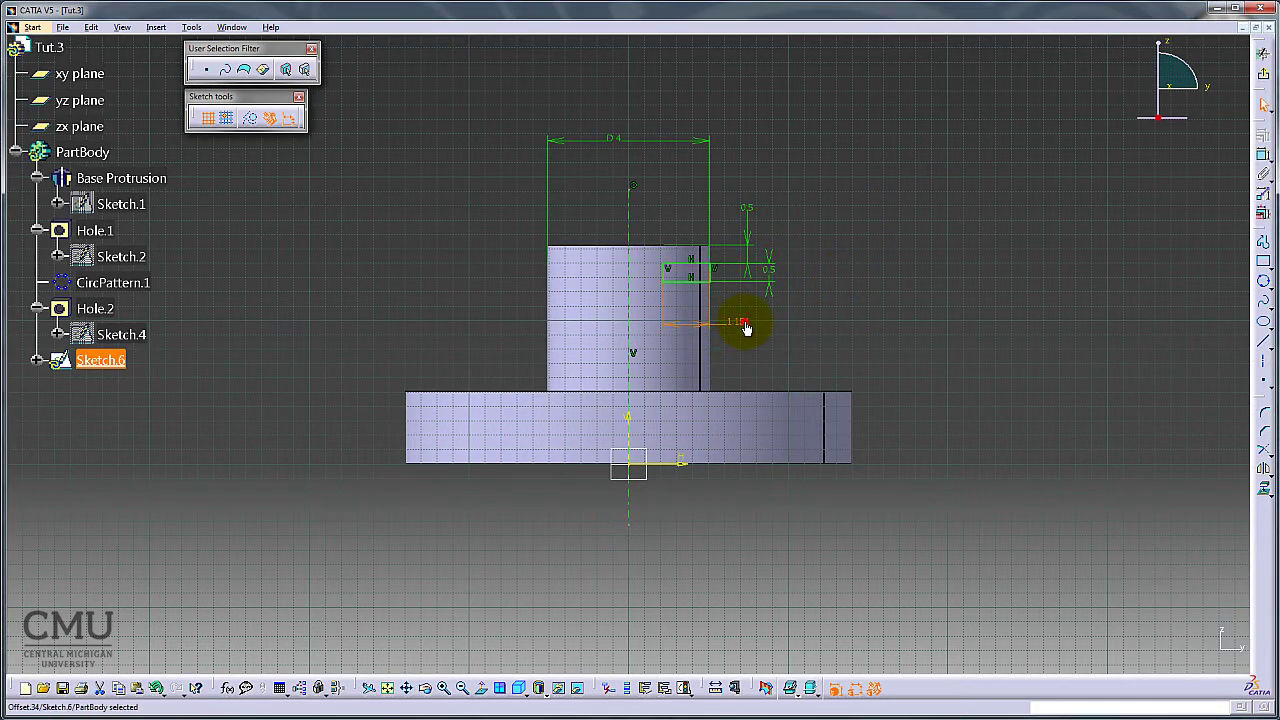
{"action": "double_click", "coordinate": [740, 322]}
{"action": "type", "text": ".5"}
{"action": "key", "text": "Return"}
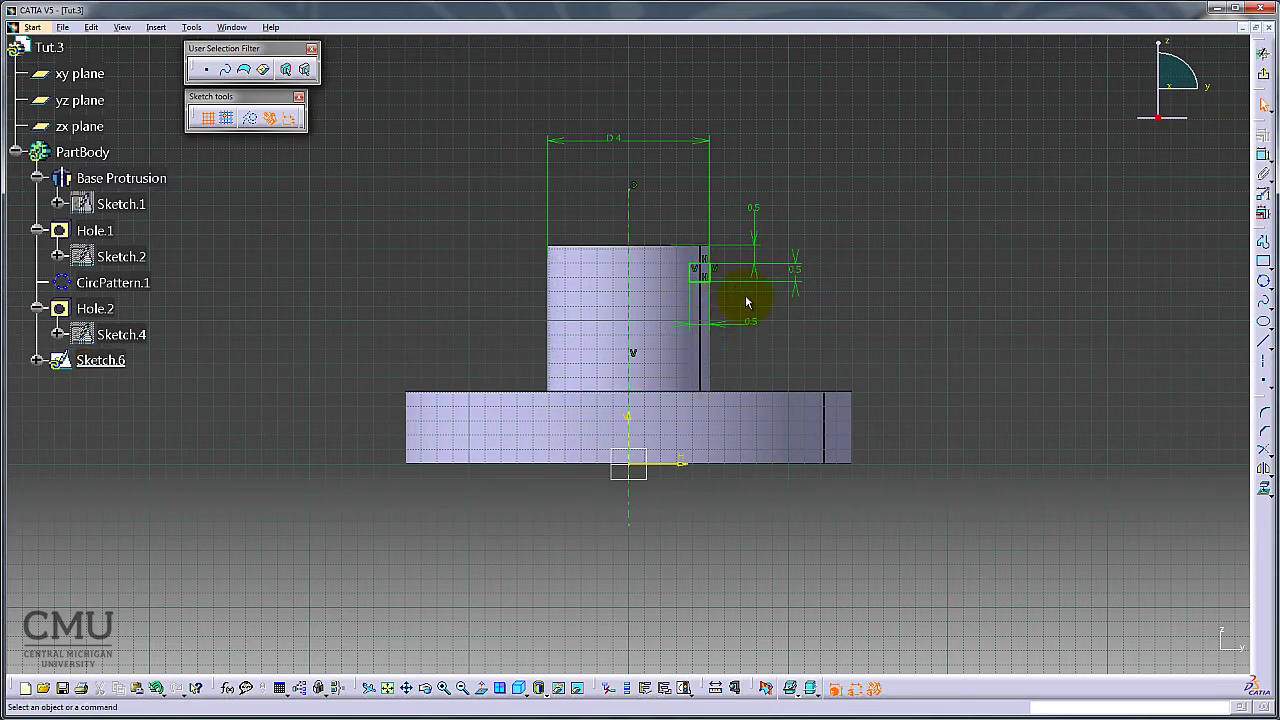
{"action": "middle_click_drag", "start_coordinate": [745, 294], "coordinate": [801, 347]}
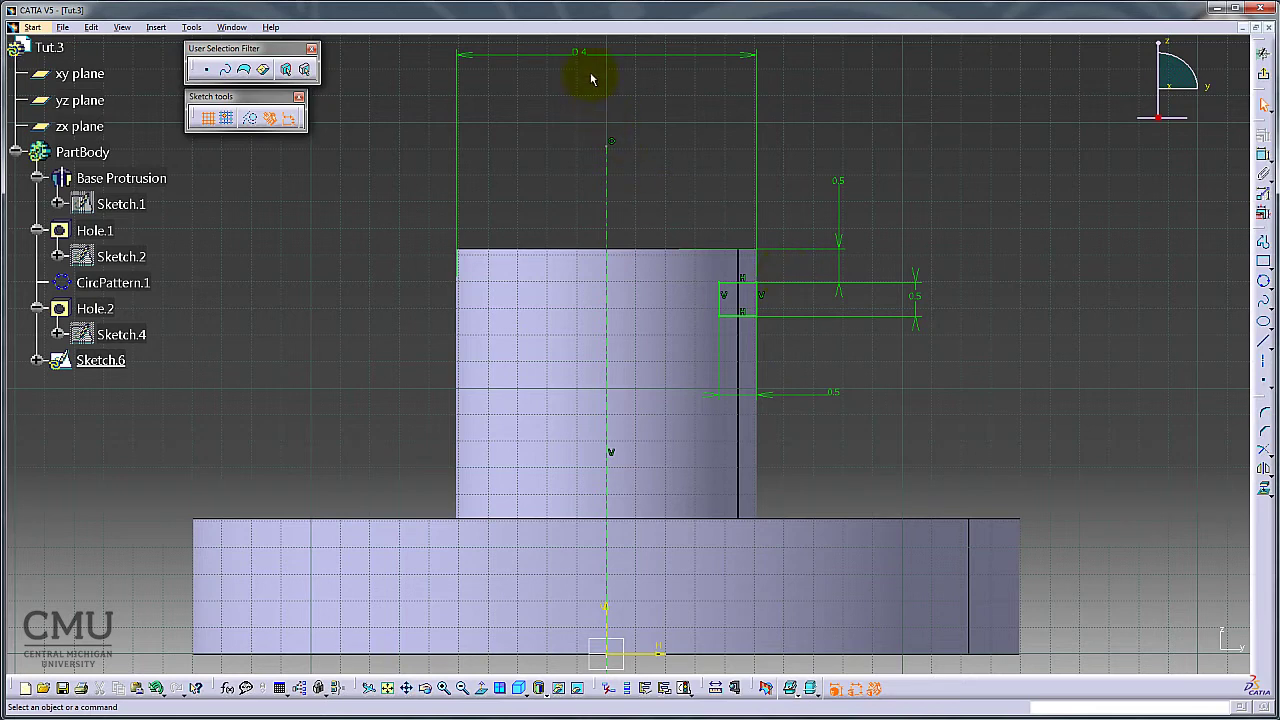
Move the 4 in diameter dimension closer to the boss's top and exit the groove profile sketch.
{"action": "mouse_move", "coordinate": [620, 54]}
{"action": "left_mouse_down"}
{"action": "mouse_move", "coordinate": [643, 86]}
{"action": "mouse_move", "coordinate": [609, 114]}
{"action": "mouse_move", "coordinate": [583, 100]}
{"action": "left_mouse_up"}
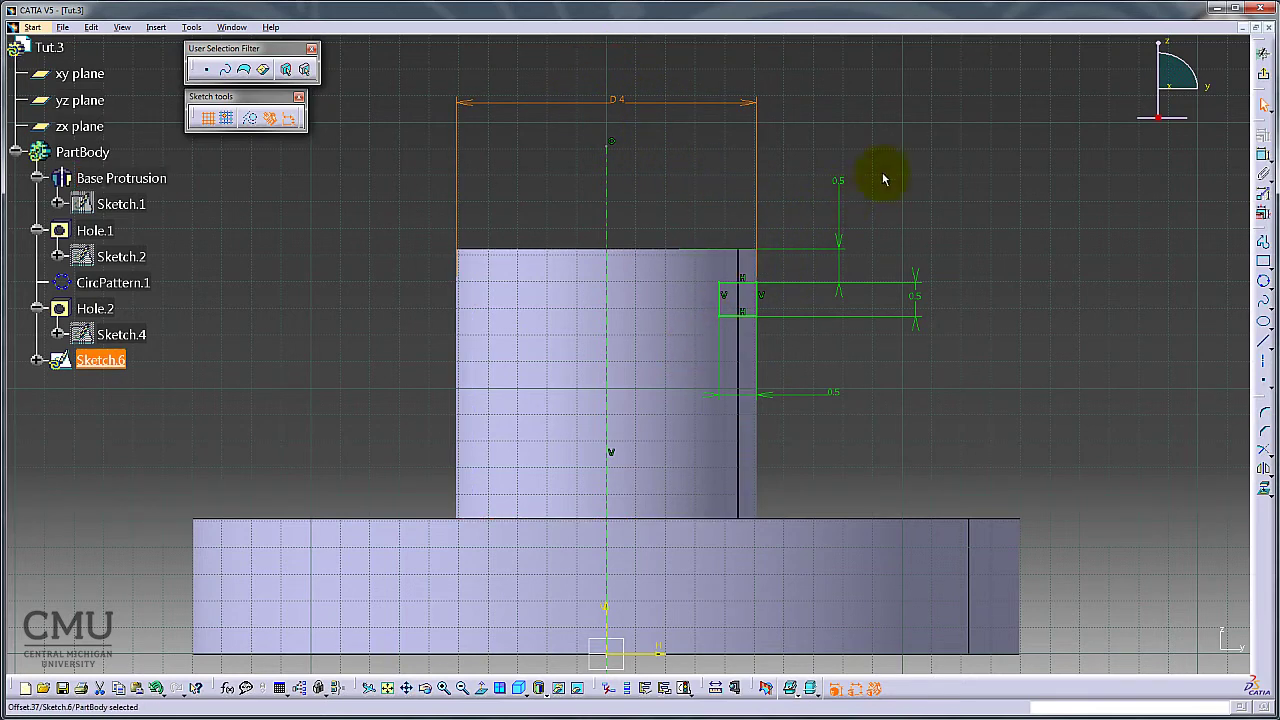
{"action": "left_click", "coordinate": [1263, 74]}
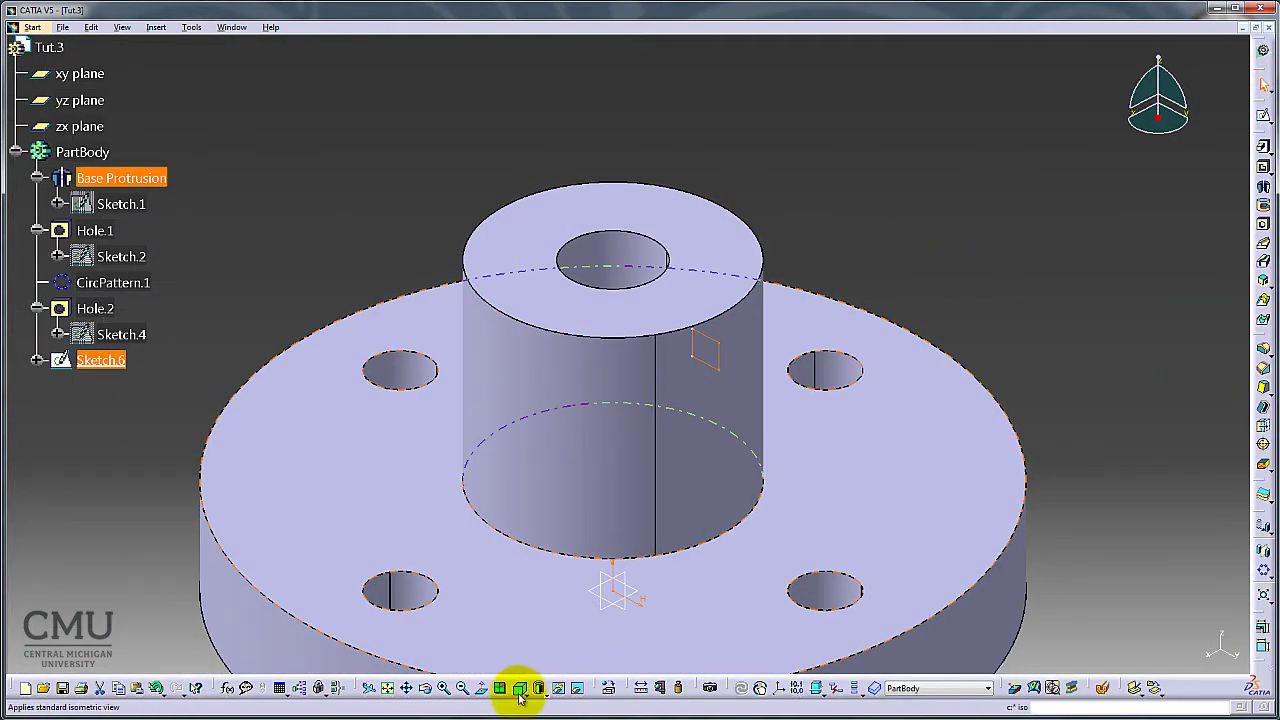
{"action": "left_click", "coordinate": [387, 688]}
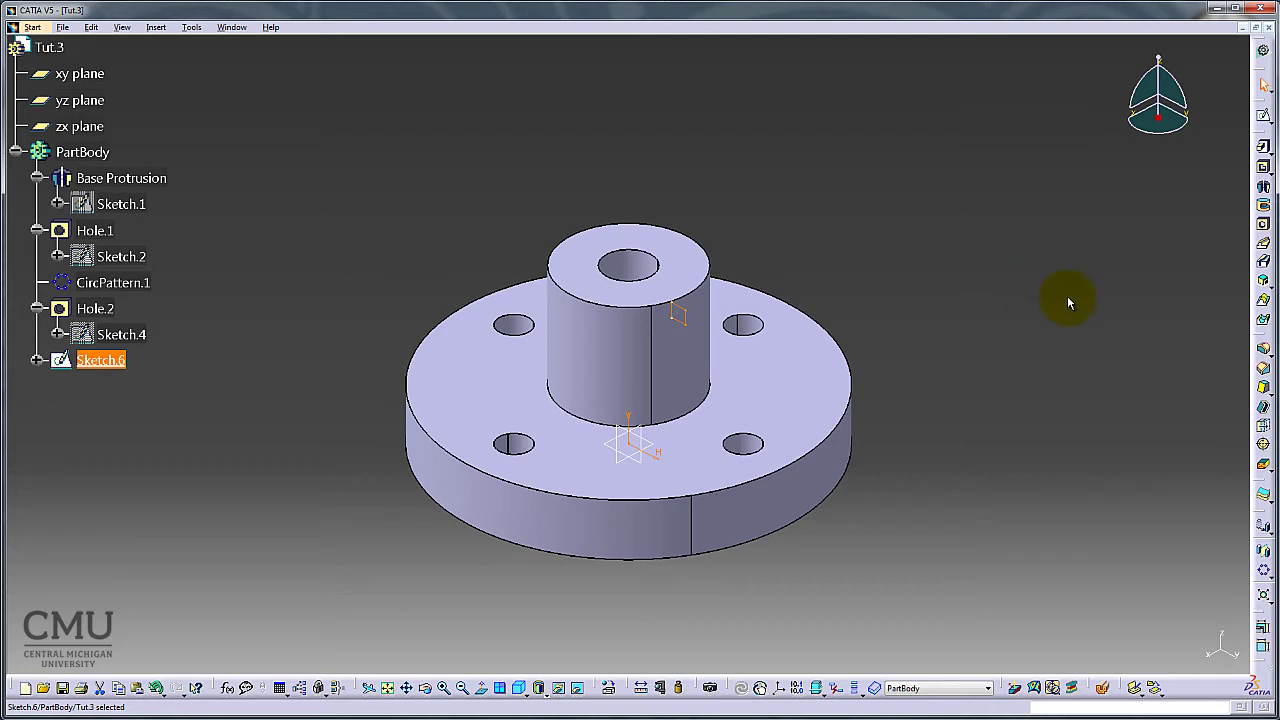
Cut a 360-degree groove around the boss from Sketch.6, revolving it about the sketch axis.
{"action": "left_click", "coordinate": [1264, 207]}
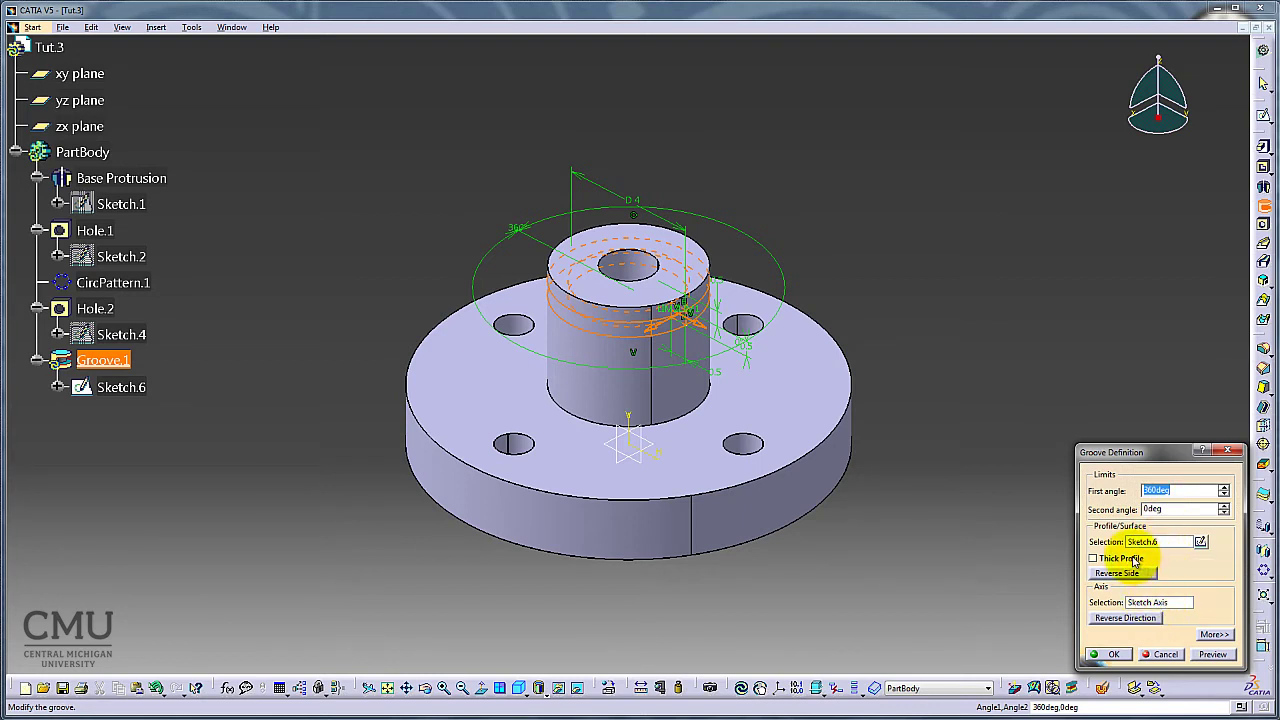
{"action": "left_click", "coordinate": [1108, 654]}
{"action": "left_click", "coordinate": [836, 570]}
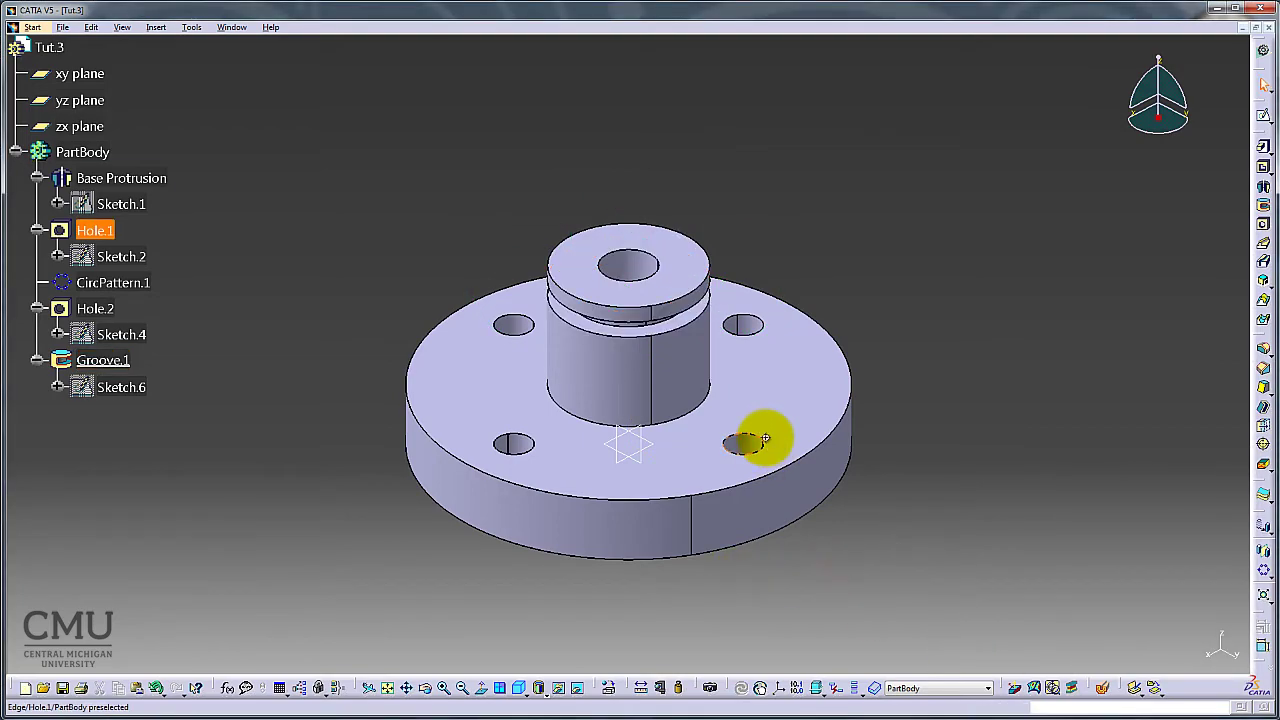
{"action": "middle_click_drag", "start_coordinate": [751, 440], "coordinate": [794, 434]}
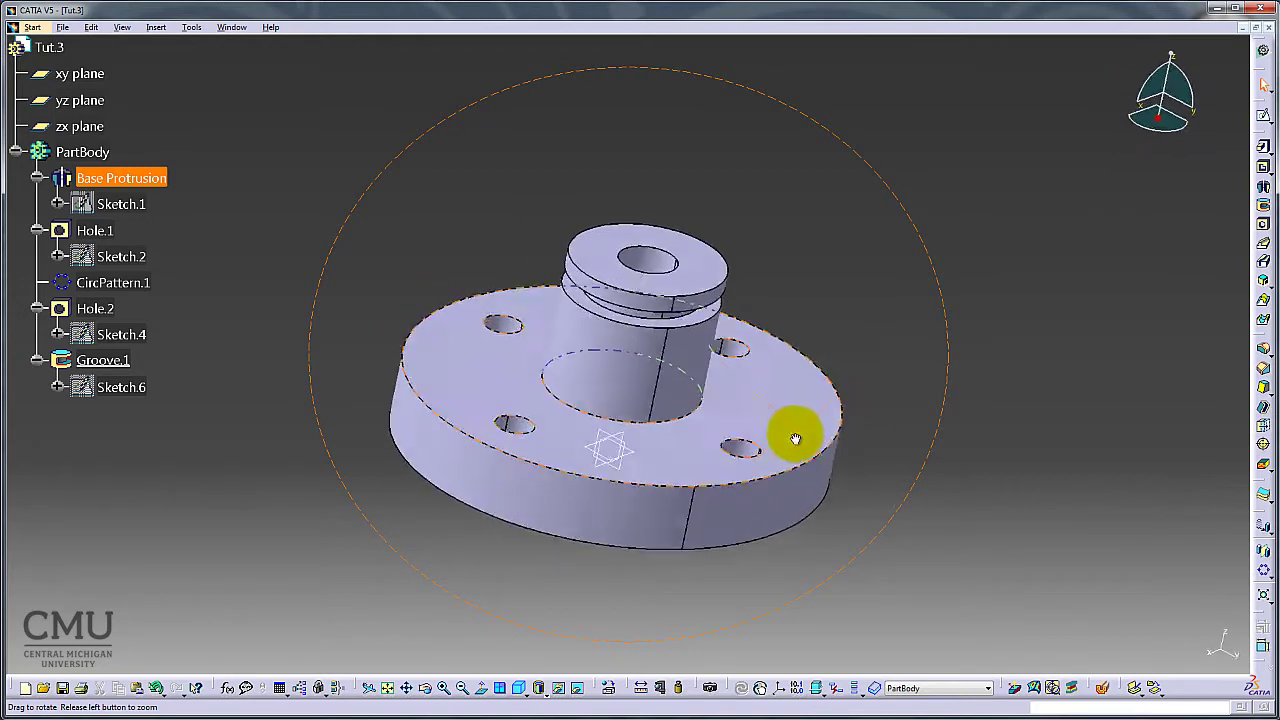
{"action": "left_click", "coordinate": [518, 686]}
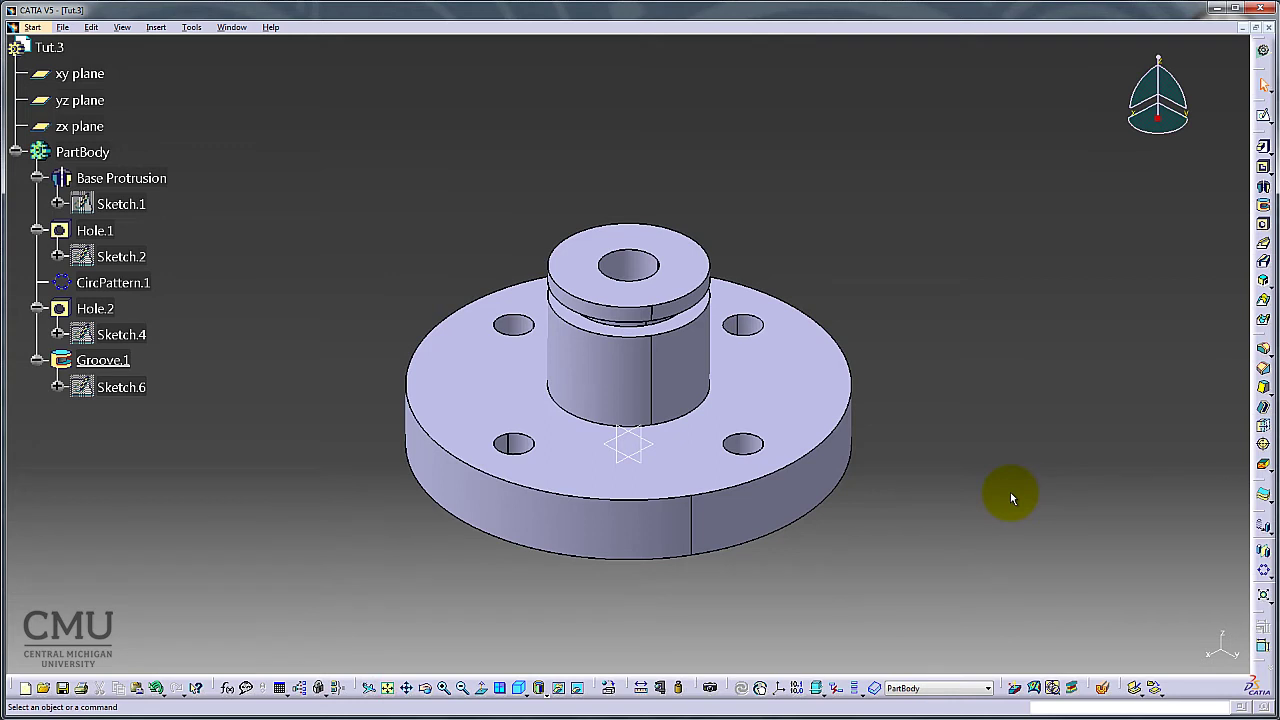
{"action": "double_click", "coordinate": [121, 388]}
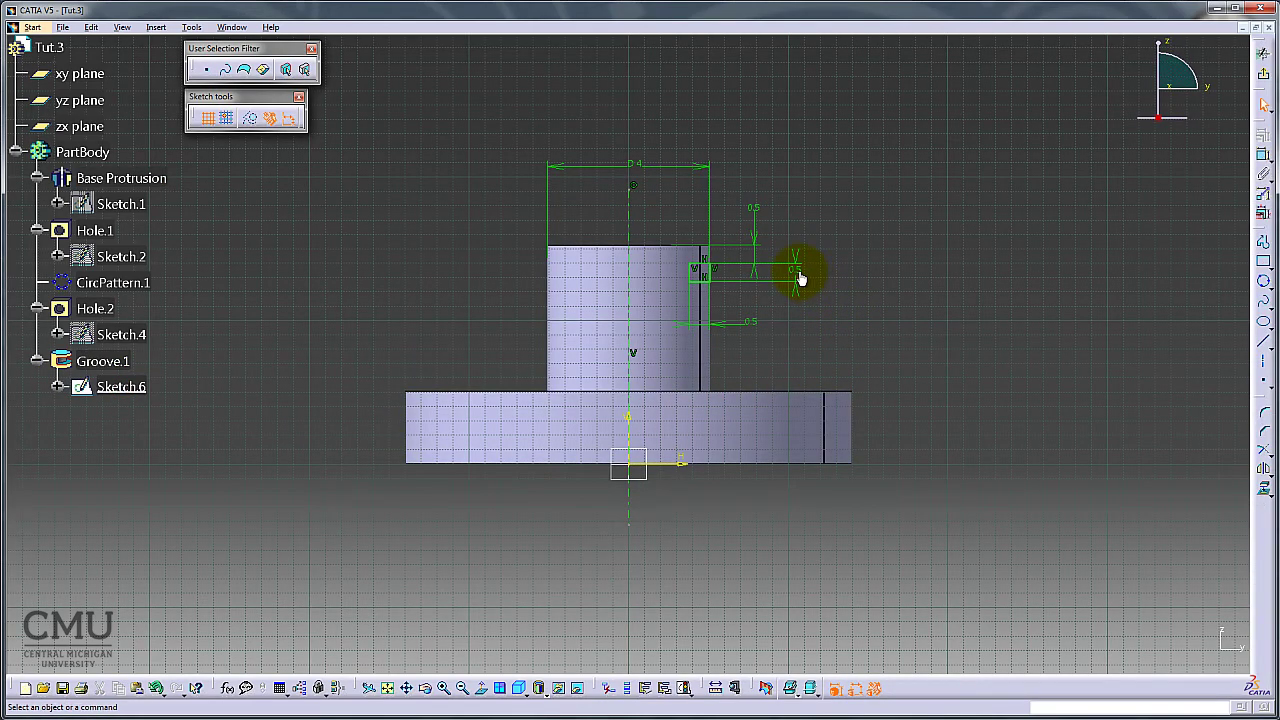
{"action": "double_click", "coordinate": [634, 161]}
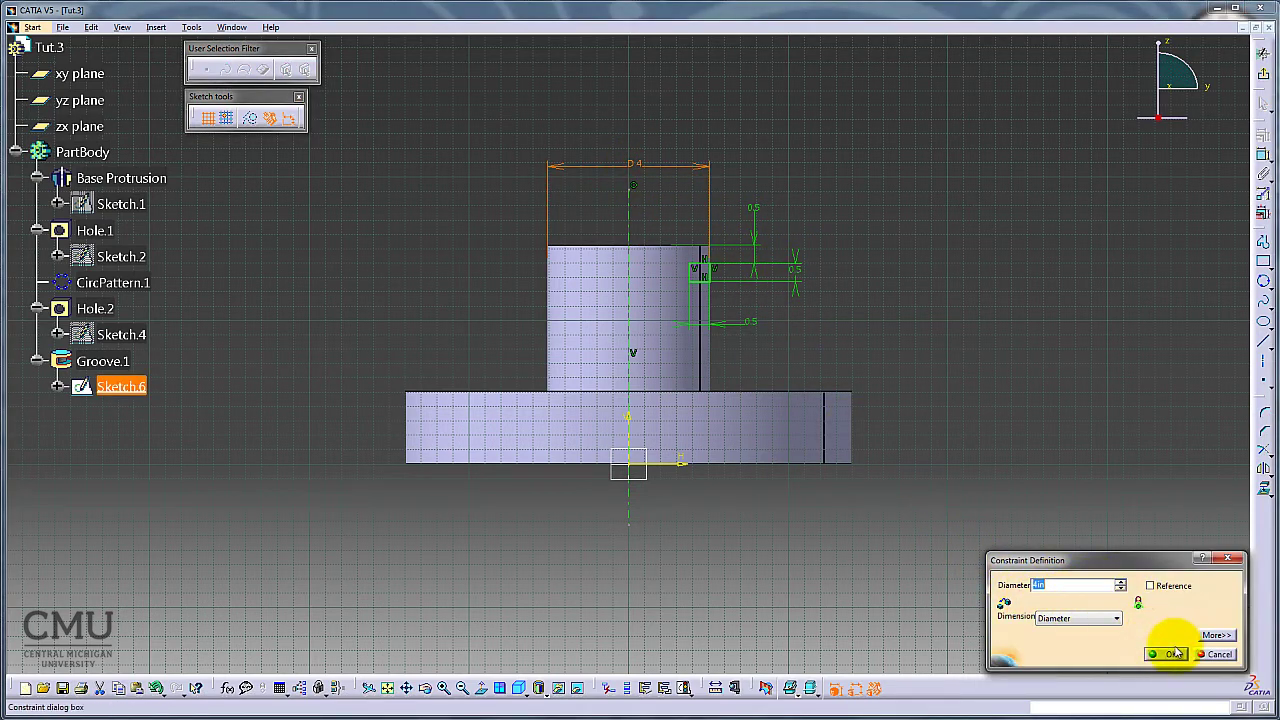
{"action": "left_click", "coordinate": [1219, 656]}
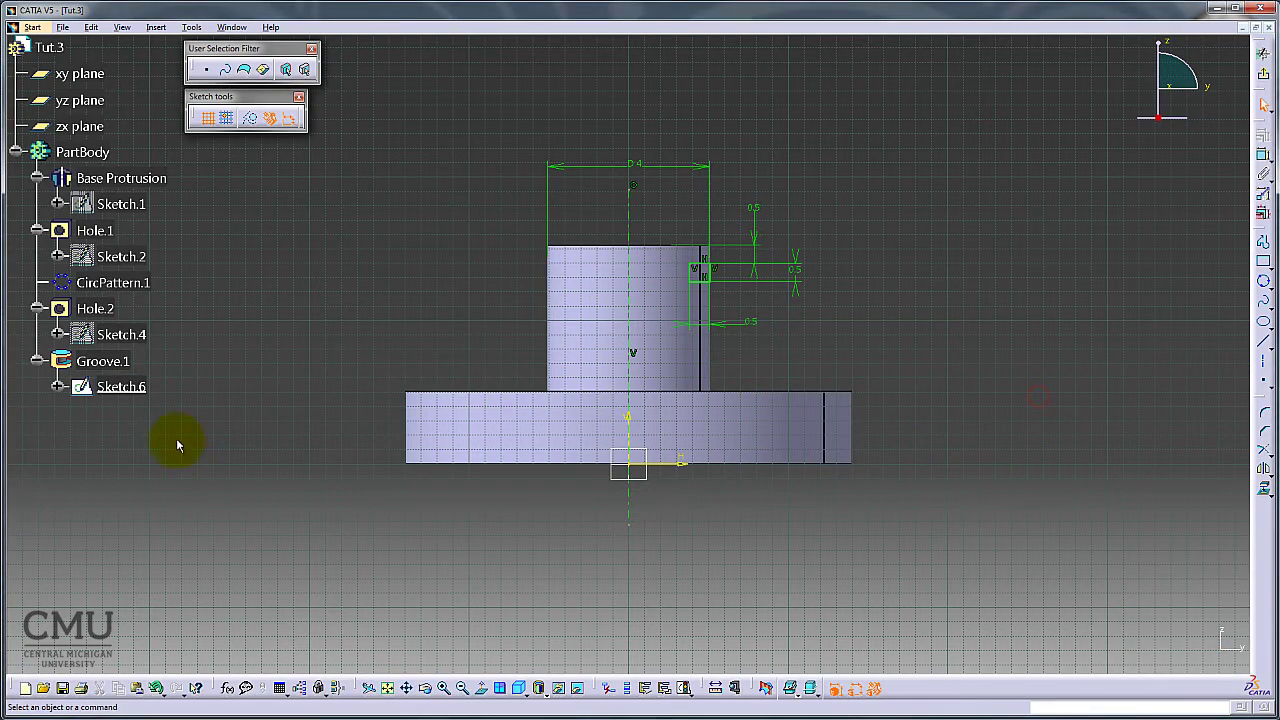
{"action": "left_click", "coordinate": [281, 300]}
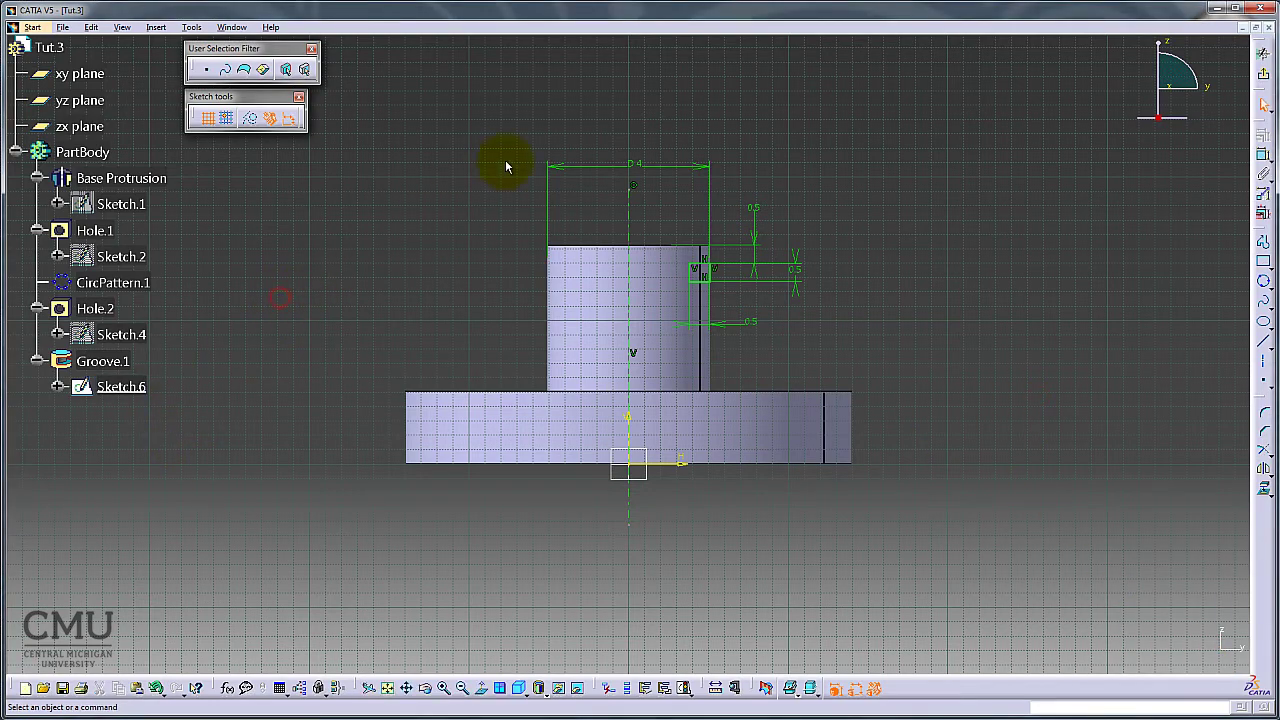
{"action": "right_click", "coordinate": [636, 164]}
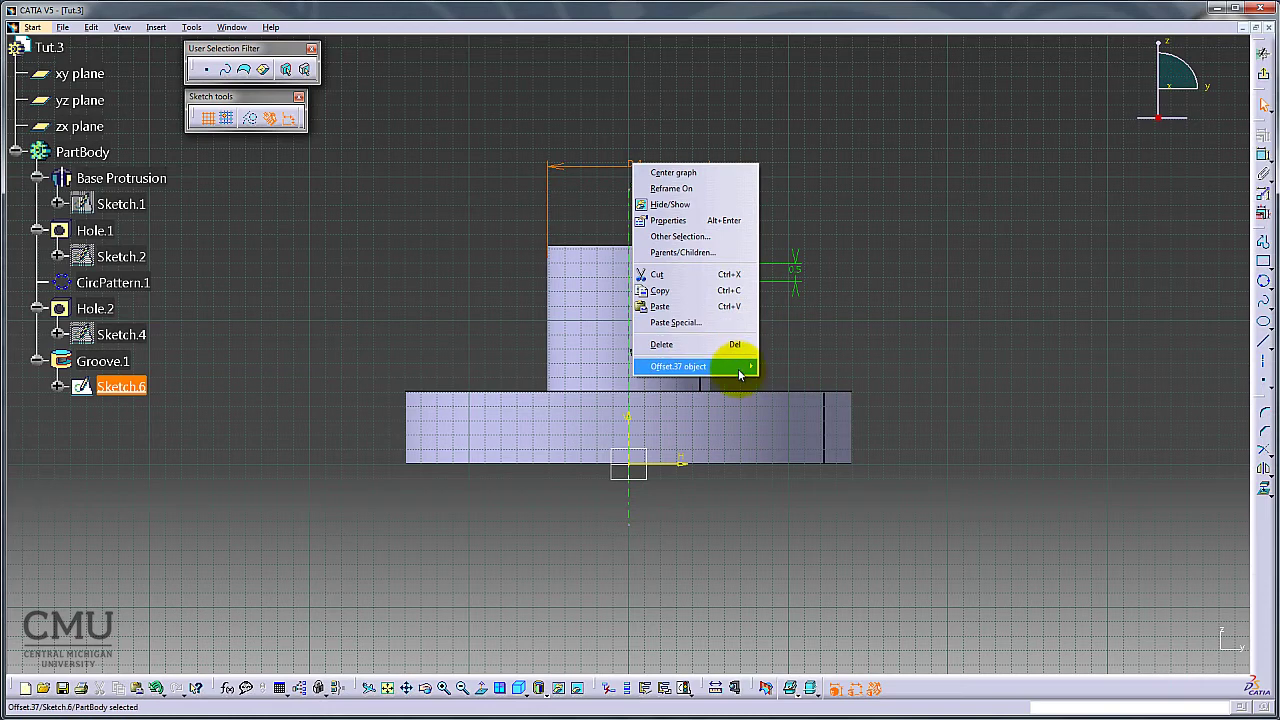
{"action": "mouse_move", "coordinate": [741, 370]}
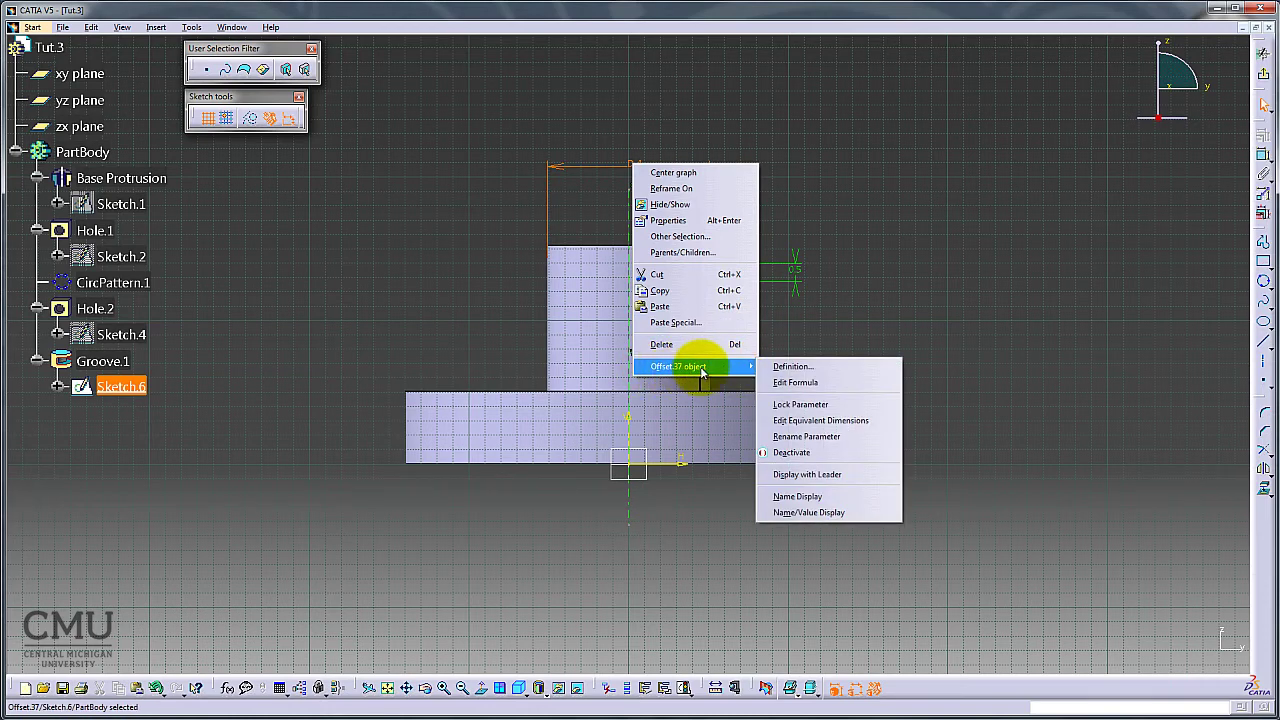
{"action": "left_click", "coordinate": [987, 253]}
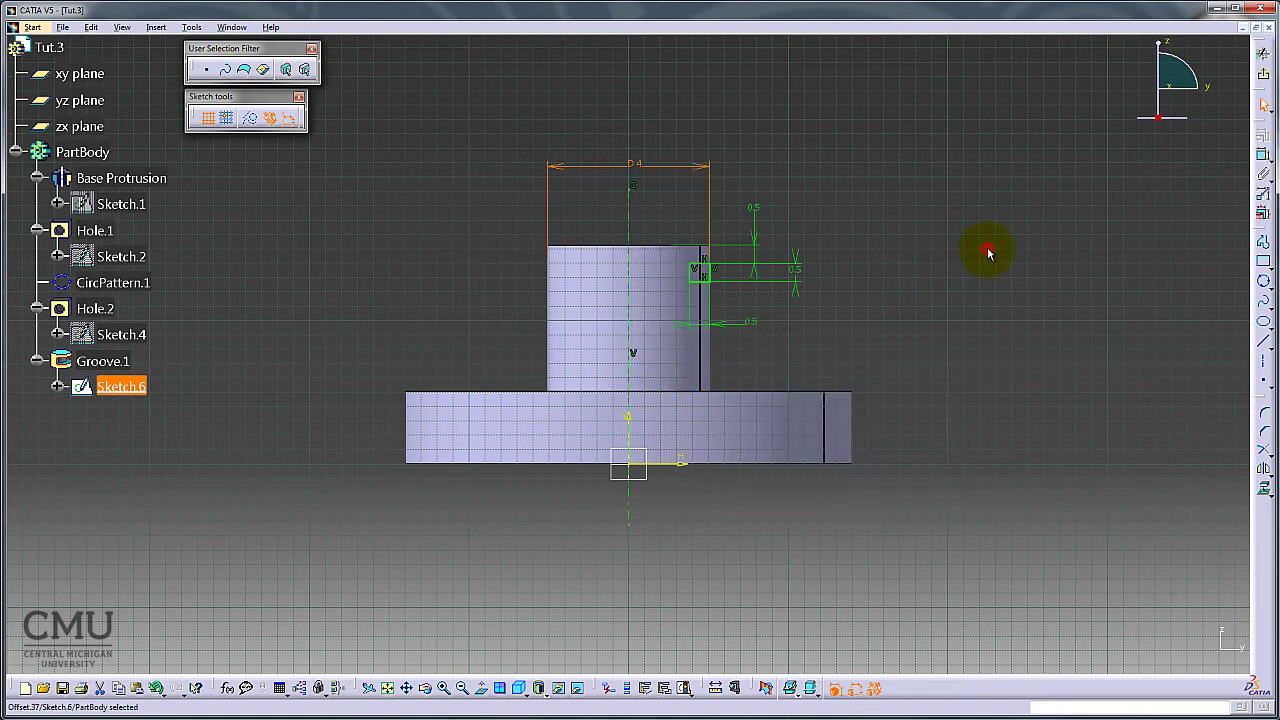
{"action": "left_click", "coordinate": [214, 391]}
{"action": "left_click", "coordinate": [1263, 74]}
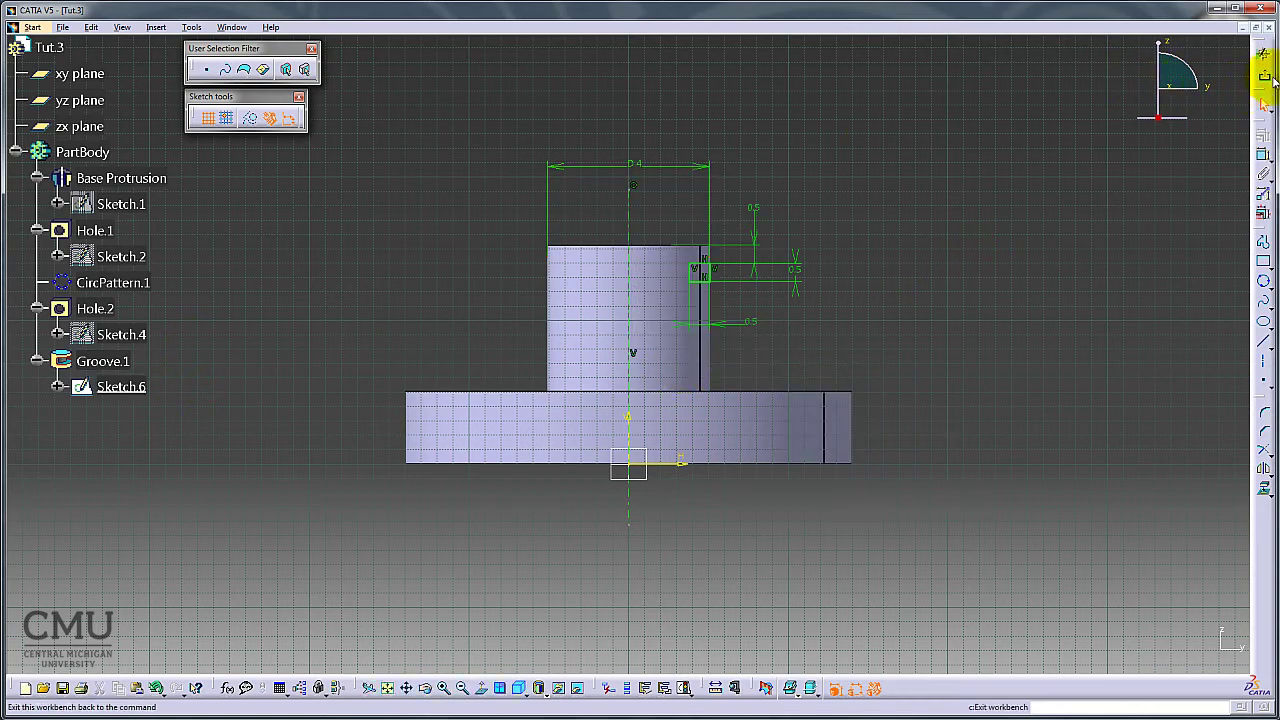
{"action": "left_click", "coordinate": [224, 236]}
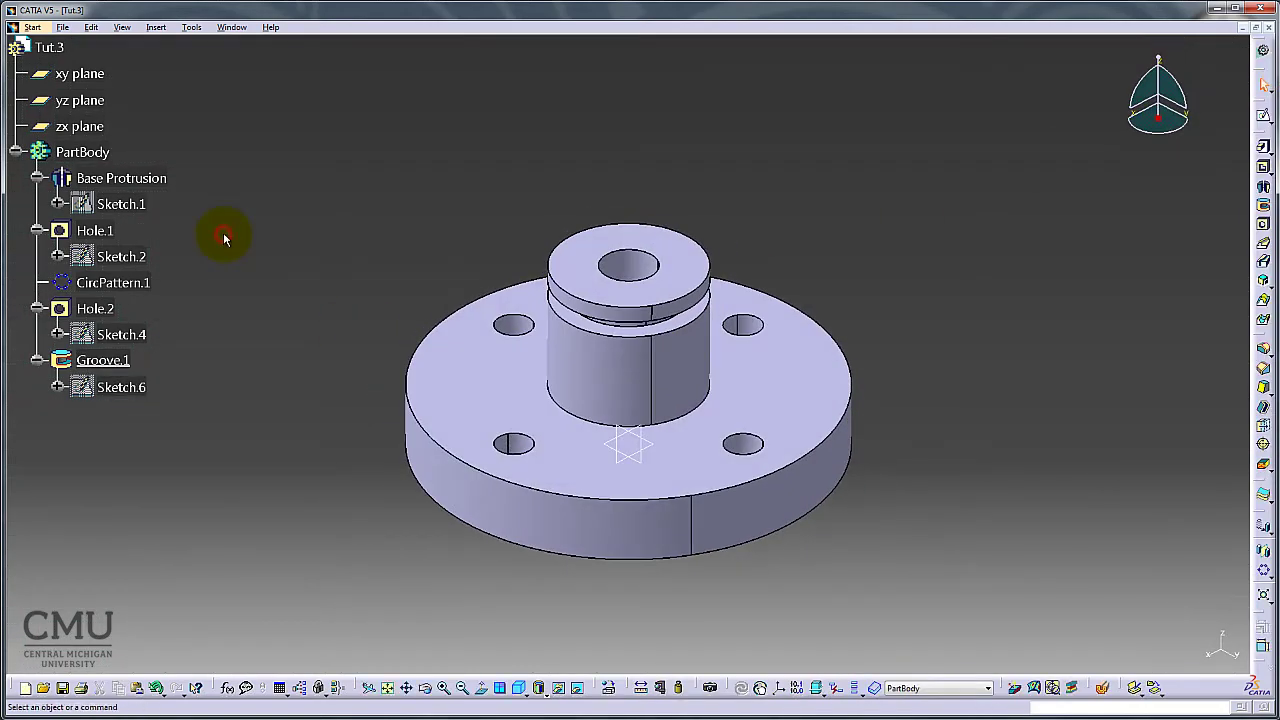
{"action": "double_click", "coordinate": [138, 388]}
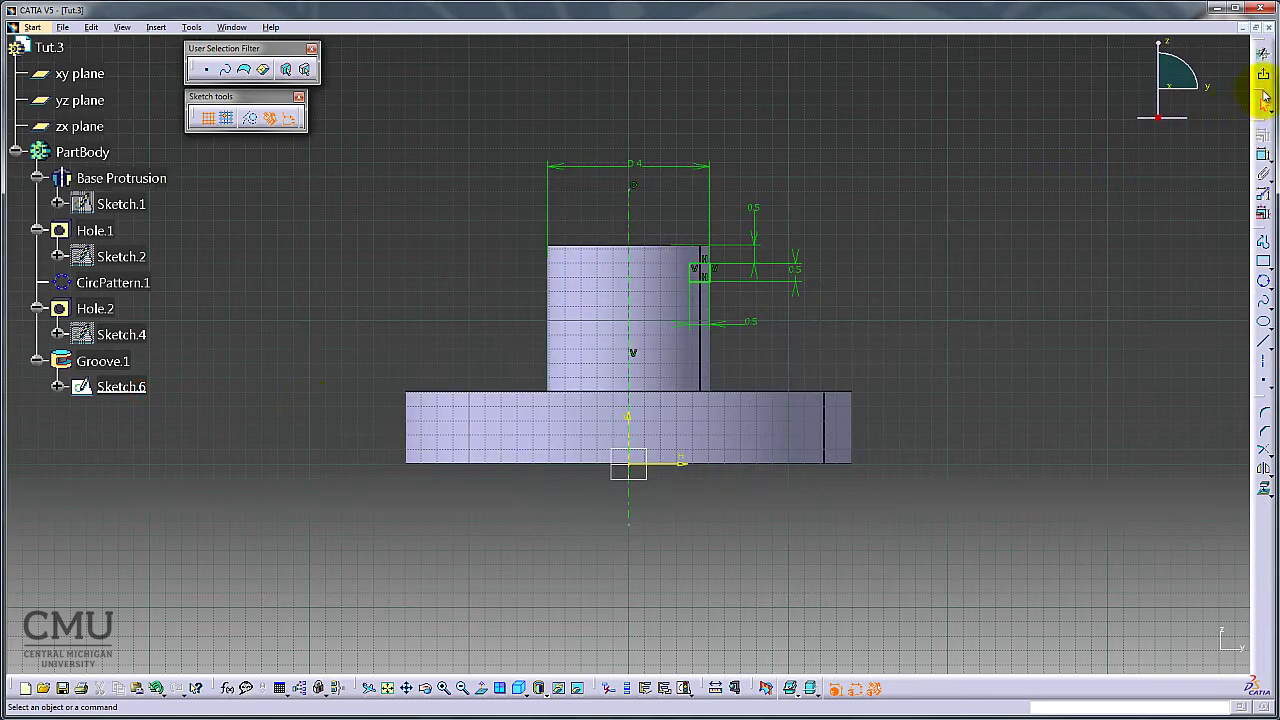
{"action": "right_click", "coordinate": [641, 170]}
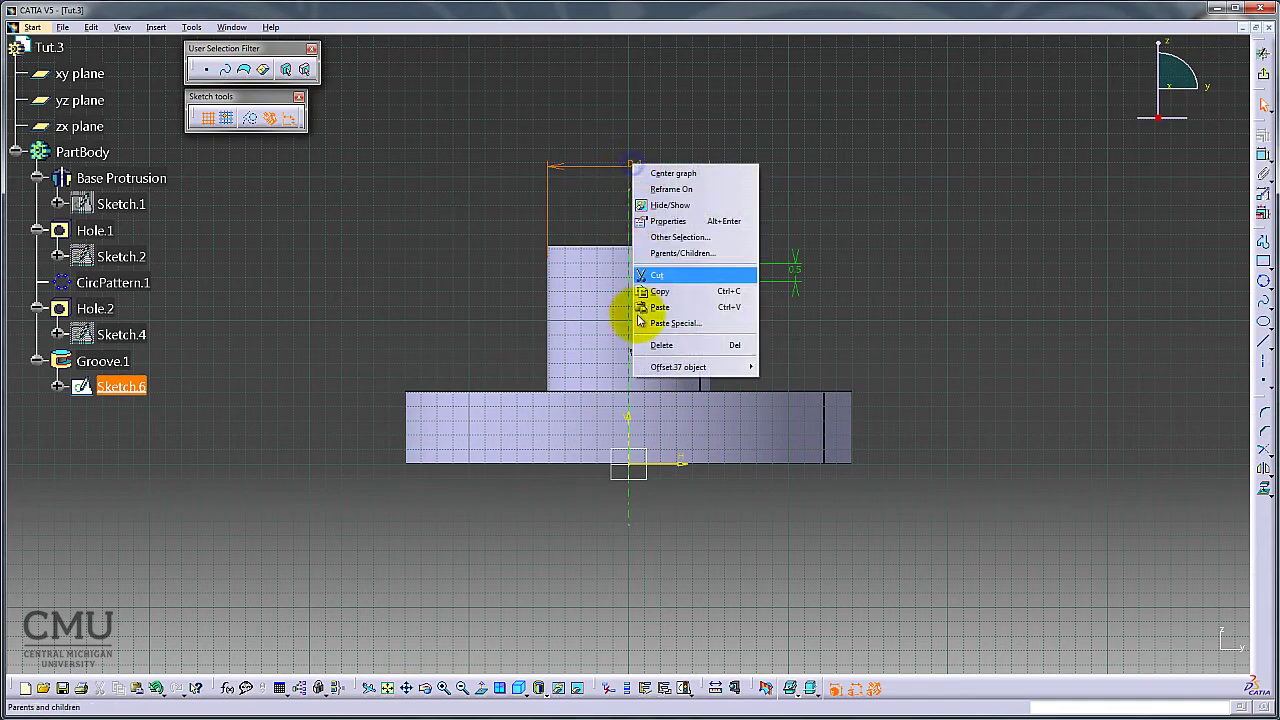
{"action": "key", "text": "Escape"}
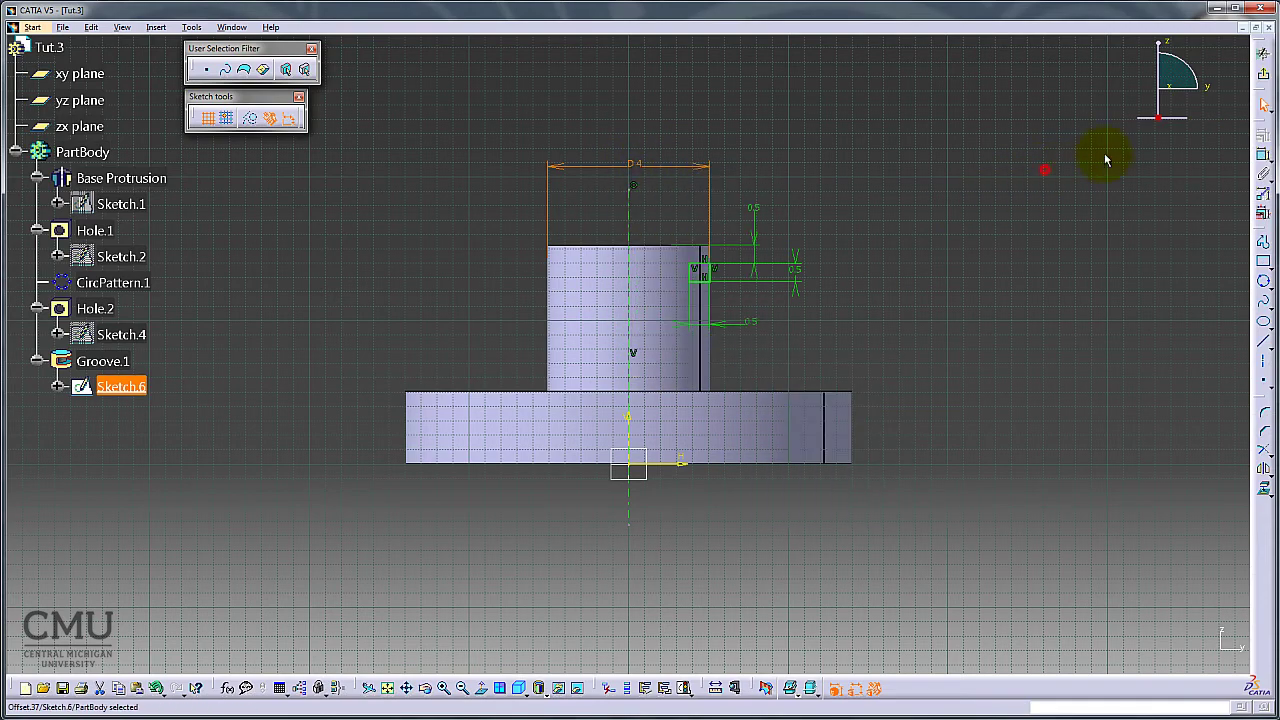
{"action": "left_click", "coordinate": [1263, 78]}
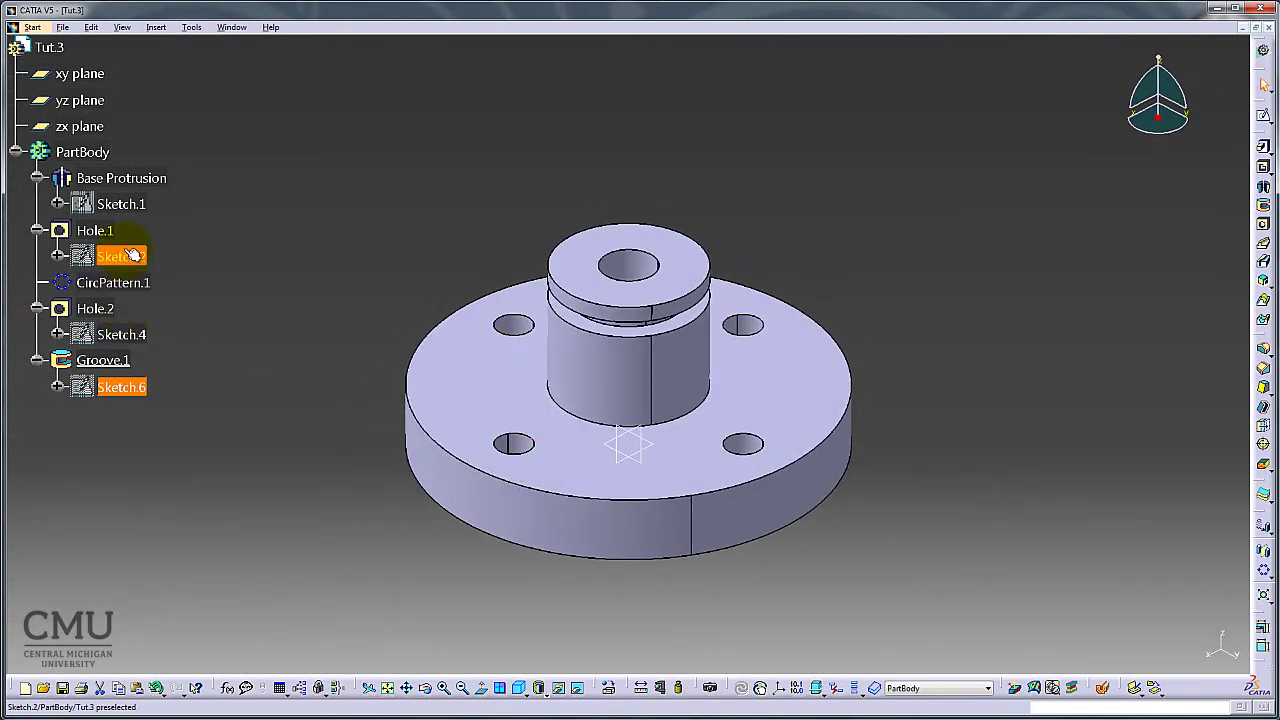
Move the 4 in diameter dimension in Sketch.1 above the flange profile's upper edge and exit the sketch.
{"action": "double_click", "coordinate": [121, 204]}
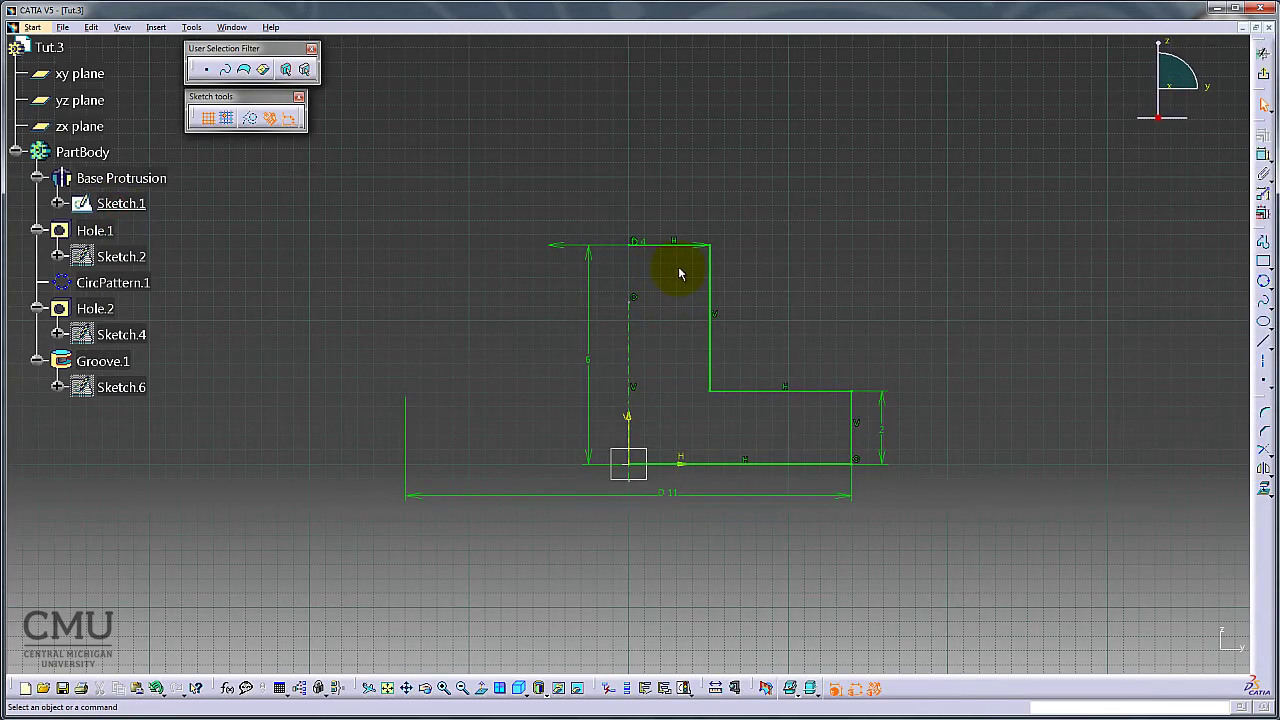
{"action": "left_click", "coordinate": [600, 244]}
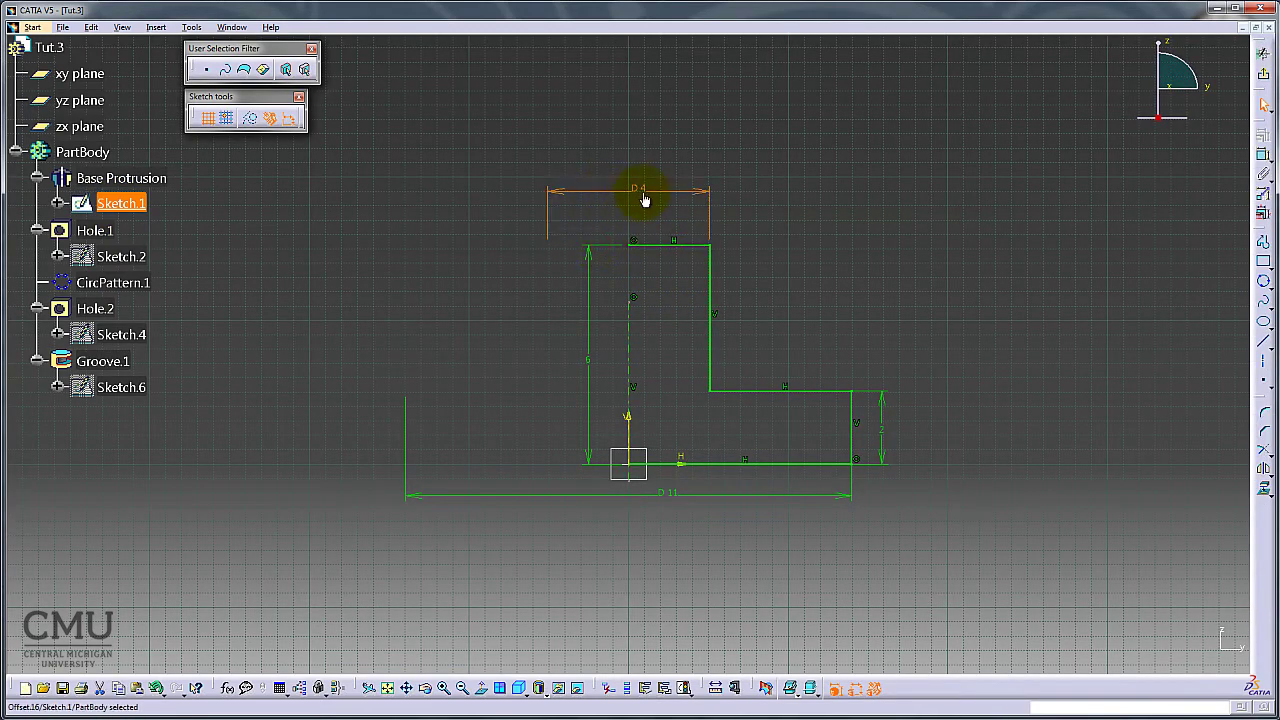
{"action": "right_click", "coordinate": [645, 191]}
{"action": "mouse_move", "coordinate": [705, 393]}
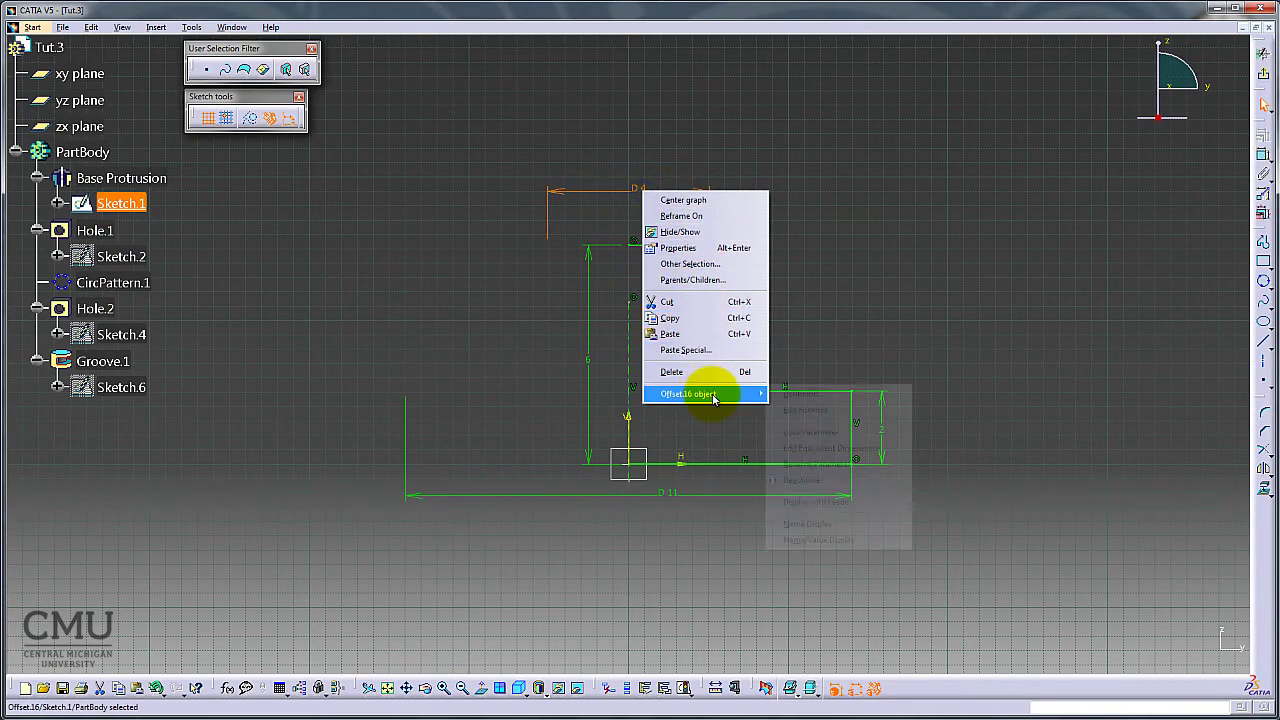
{"action": "left_click", "coordinate": [904, 252]}
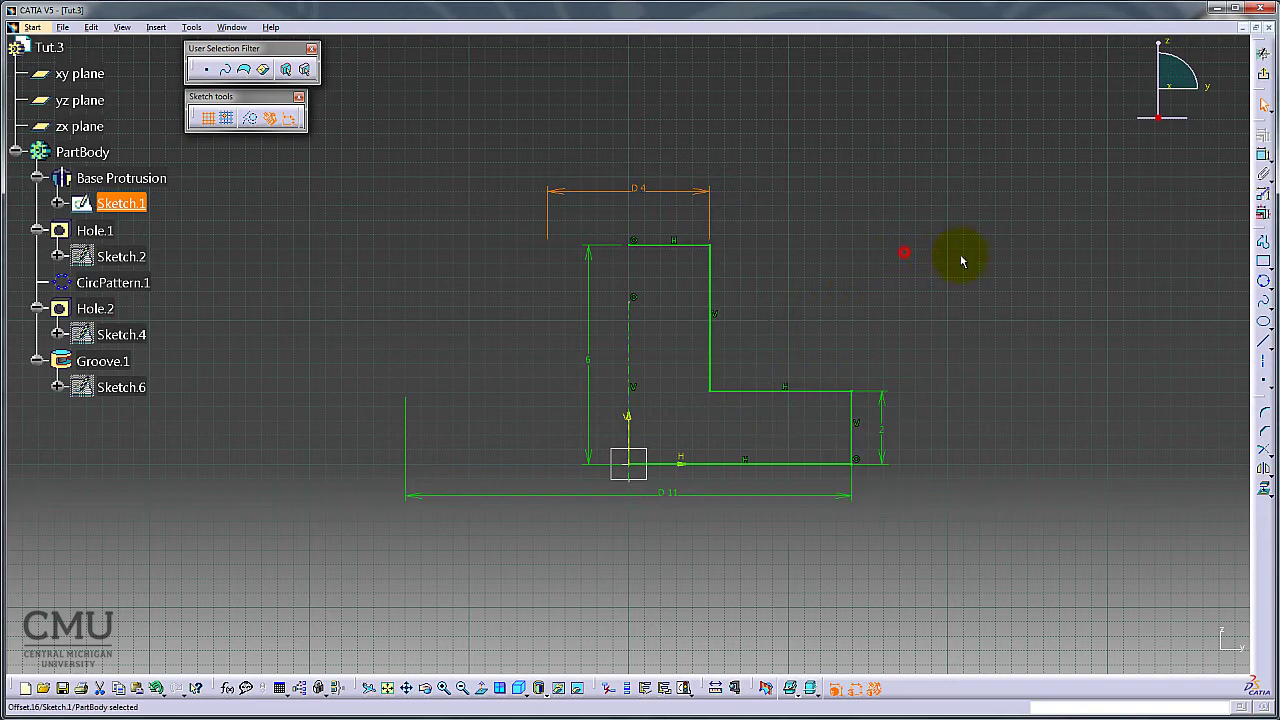
{"action": "left_click", "coordinate": [1258, 73]}
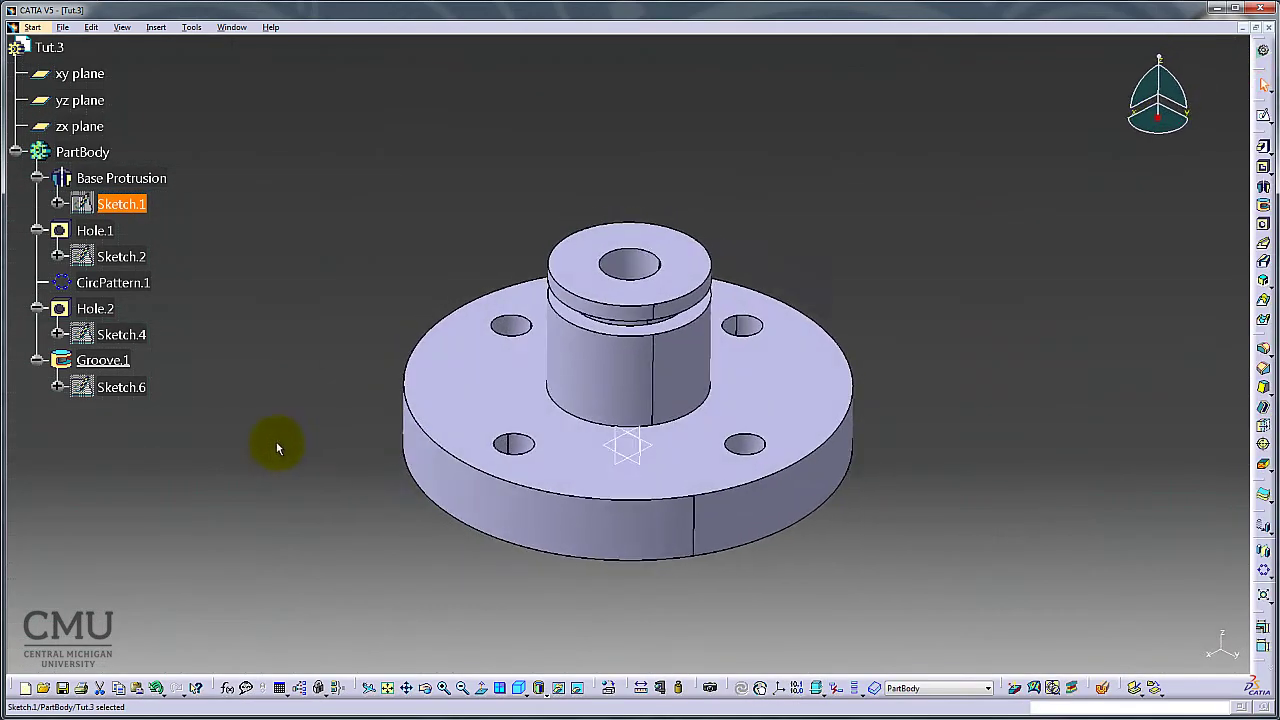
Reopen Sketch.6 of the groove and open the formula editor for its 4 in diameter dimension.
{"action": "left_click", "coordinate": [215, 438]}
{"action": "double_click", "coordinate": [121, 387]}
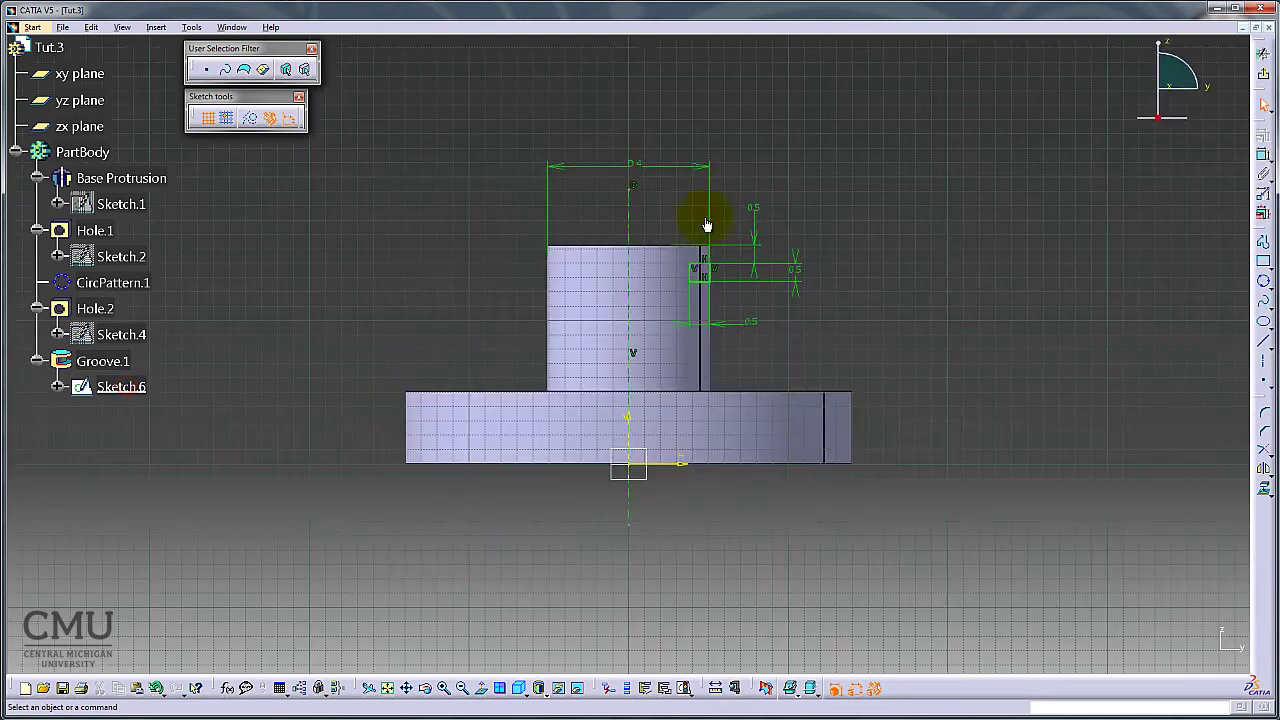
{"action": "left_click", "coordinate": [632, 165]}
{"action": "right_click", "coordinate": [632, 166]}
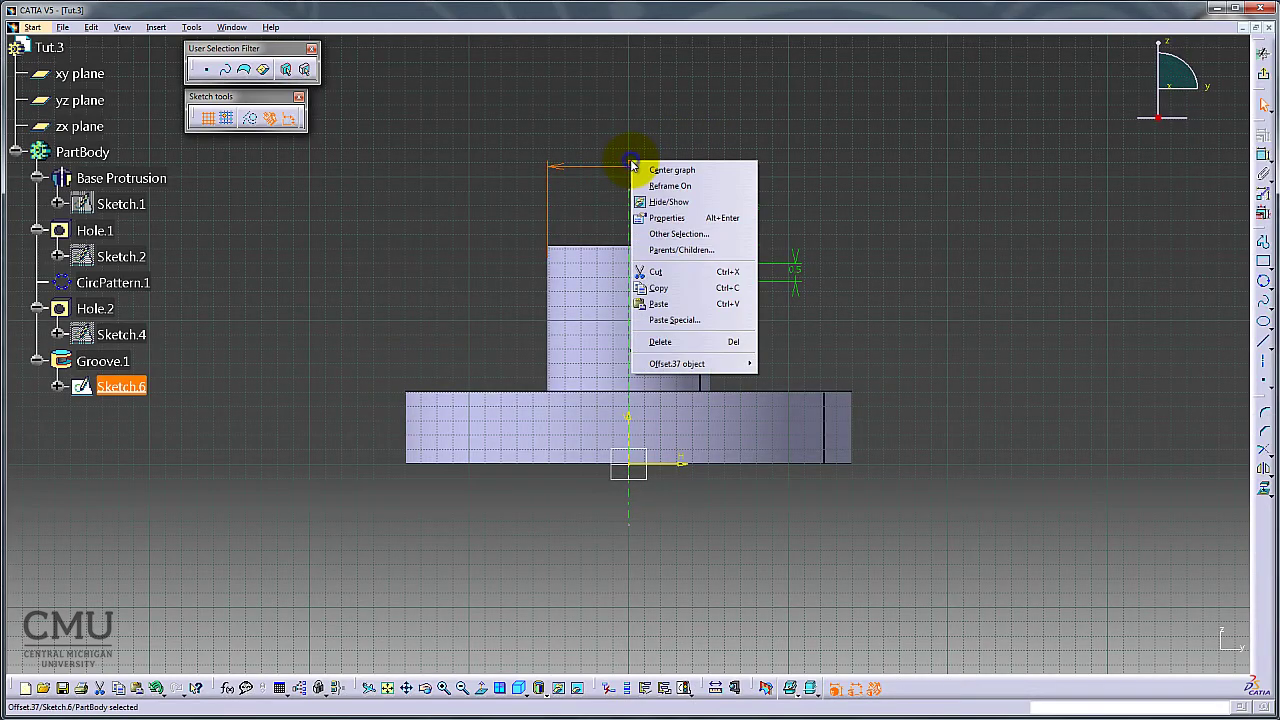
{"action": "mouse_move", "coordinate": [745, 363]}
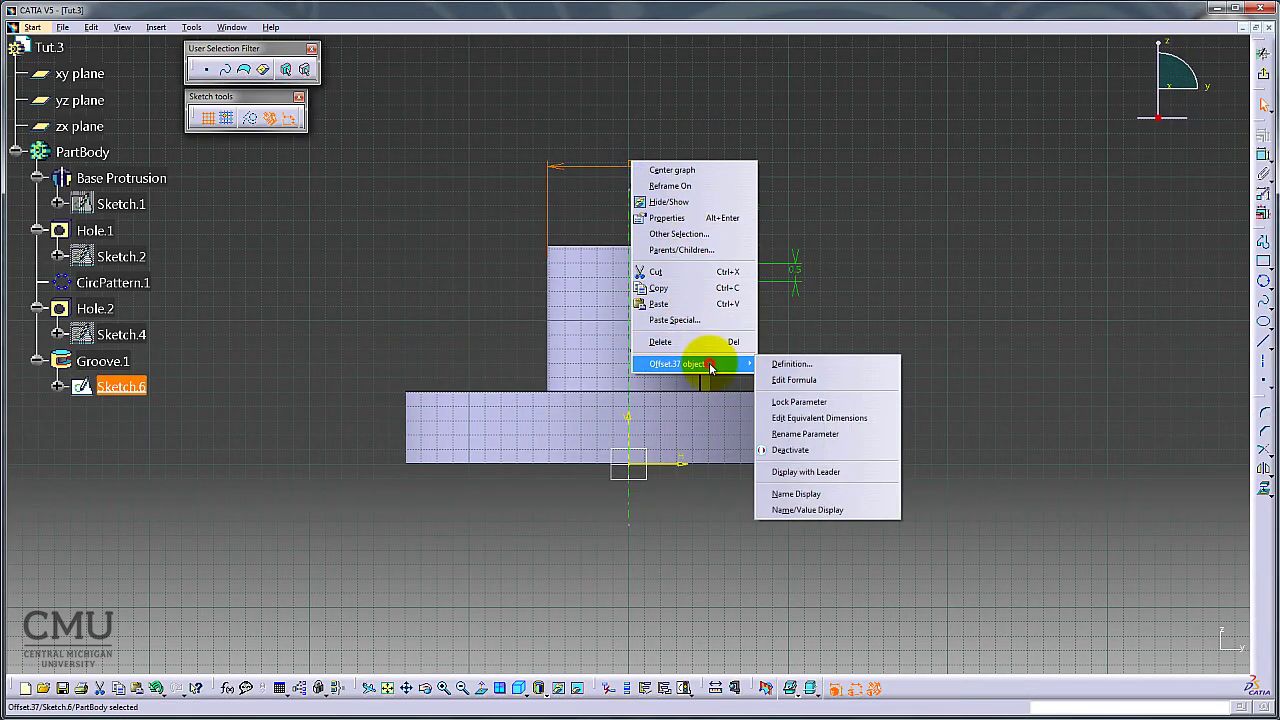
{"action": "left_click", "coordinate": [795, 381]}
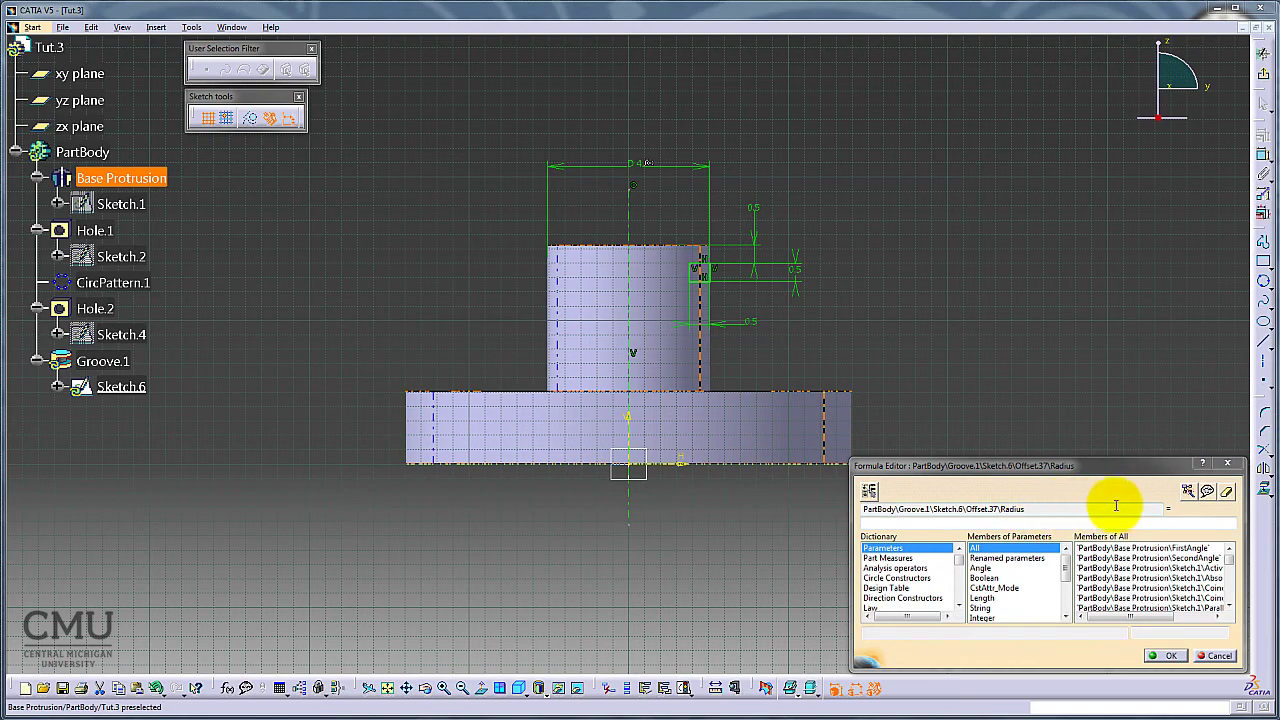
Link the groove diameter's radius to the length parameter PartBody\Base Protrusion\Sketch.1\Offset.16\Radius with a formula.
{"action": "left_click", "coordinate": [972, 519]}
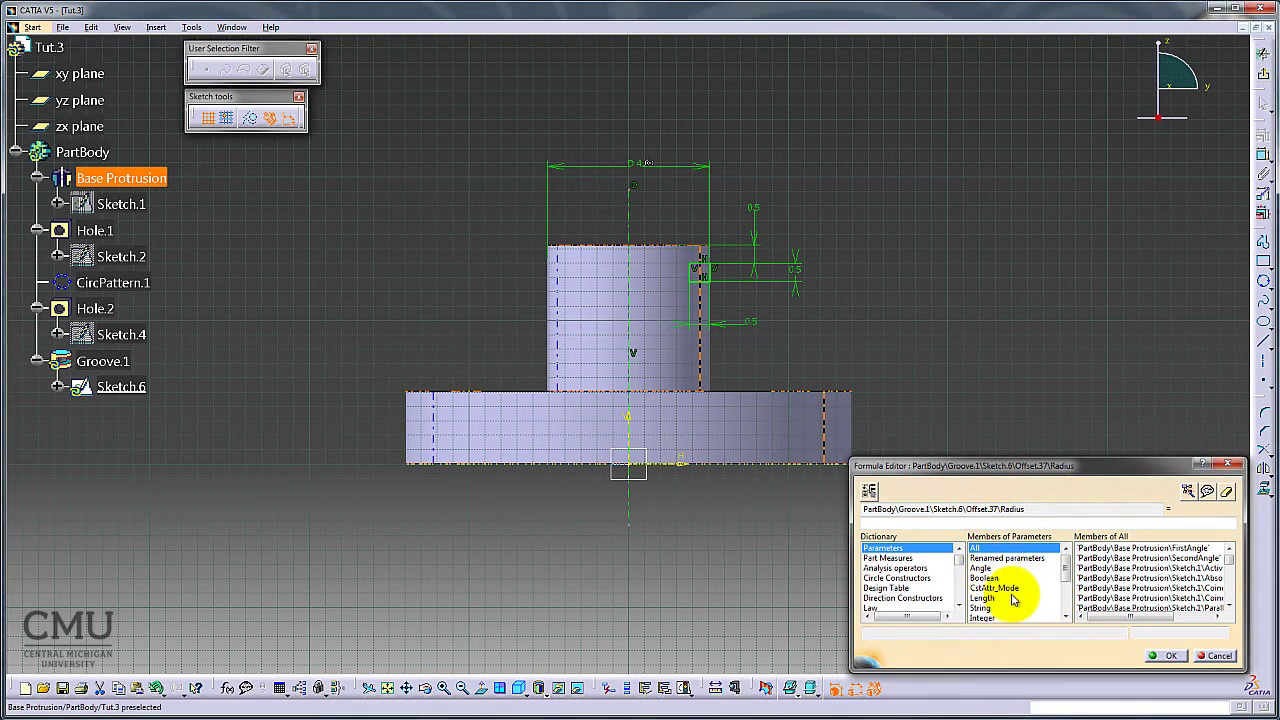
{"action": "left_click", "coordinate": [984, 598]}
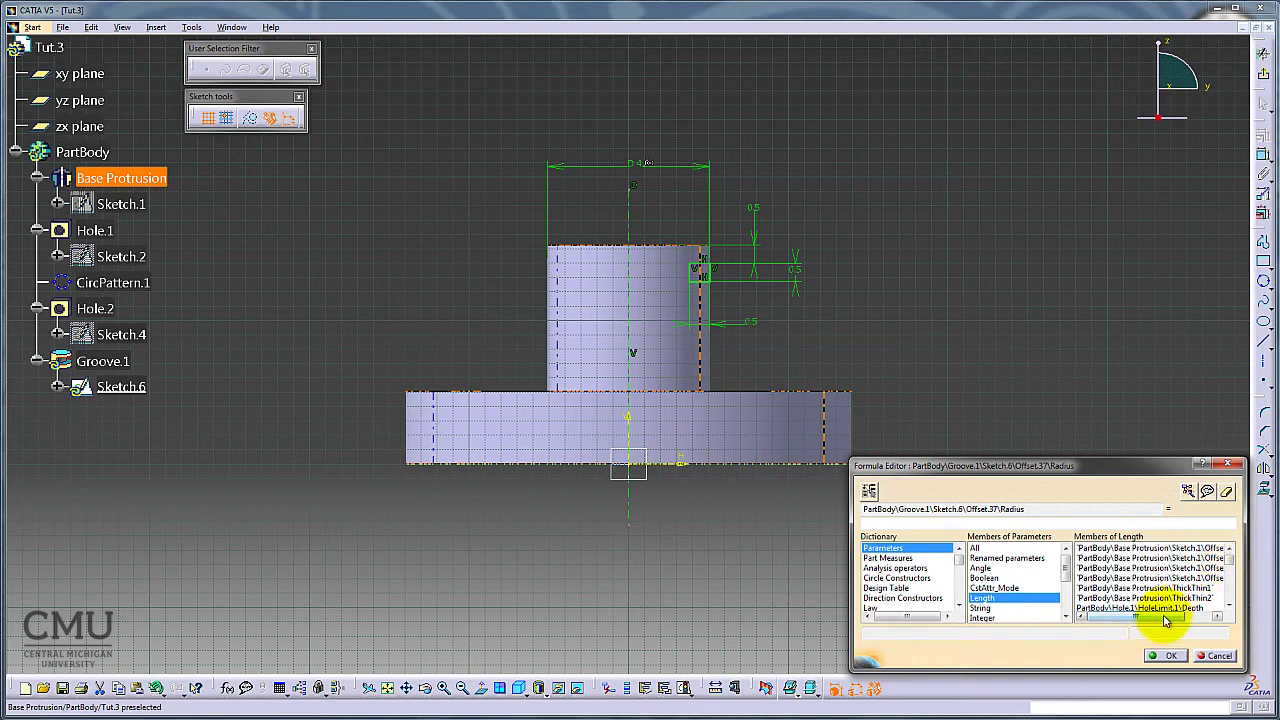
{"action": "left_click_drag", "start_coordinate": [1156, 616], "coordinate": [1194, 616]}
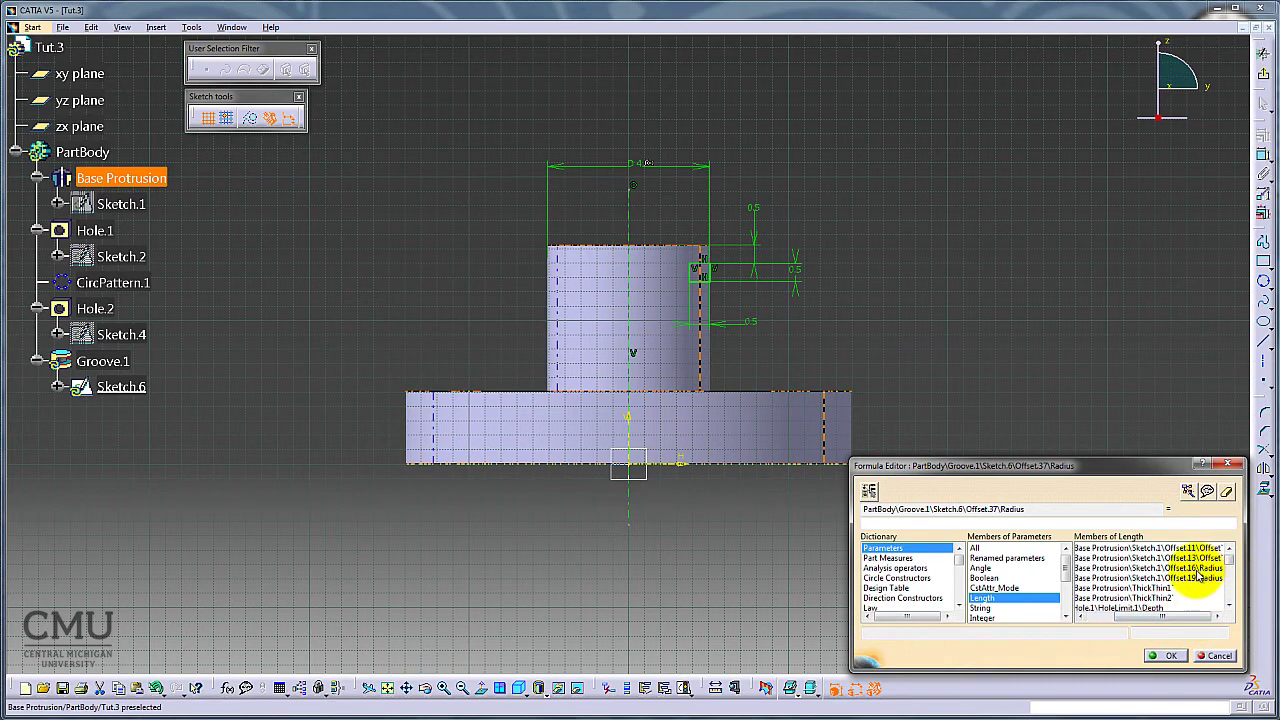
{"action": "left_click", "coordinate": [1195, 569]}
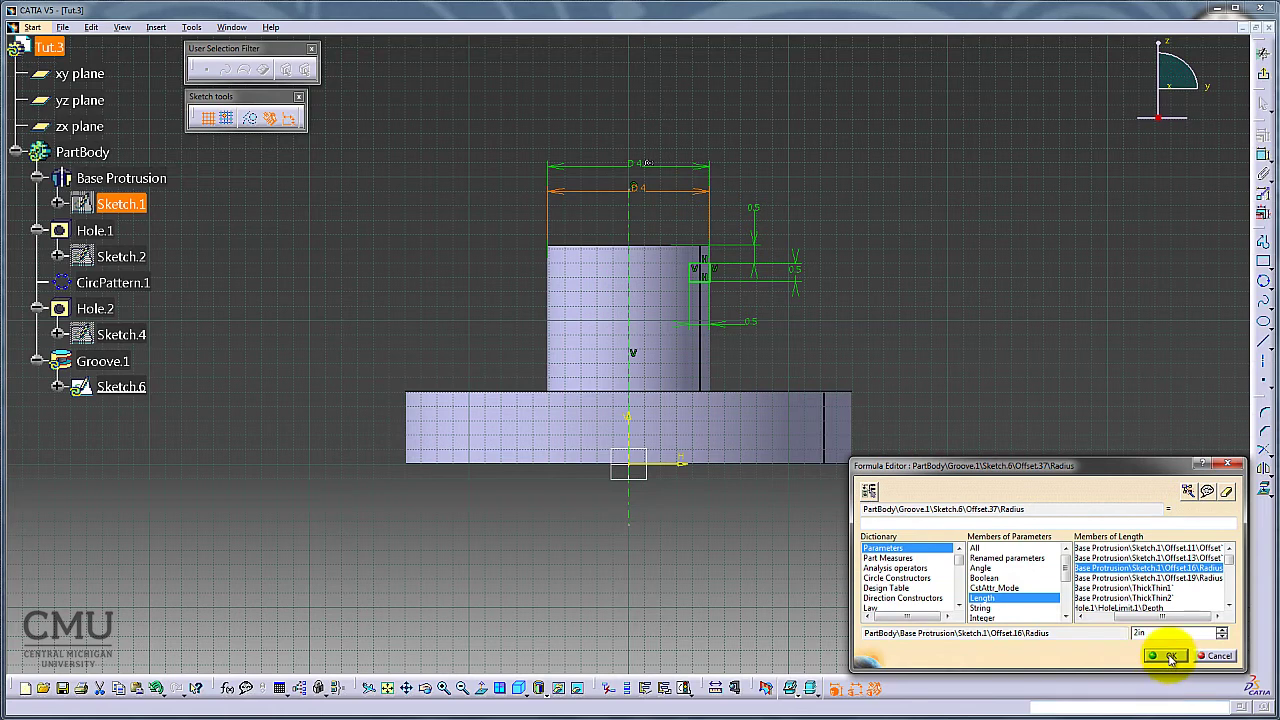
{"action": "double_click", "coordinate": [1168, 567]}
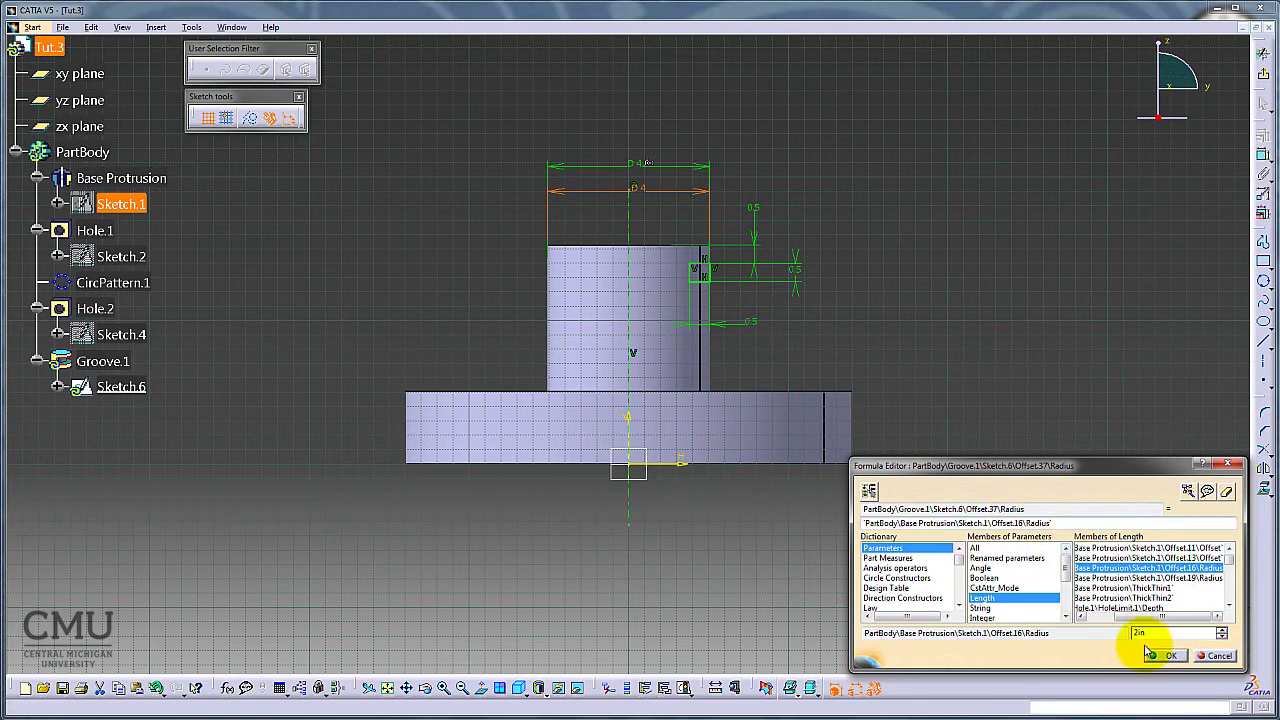
{"action": "left_click", "coordinate": [1163, 656]}
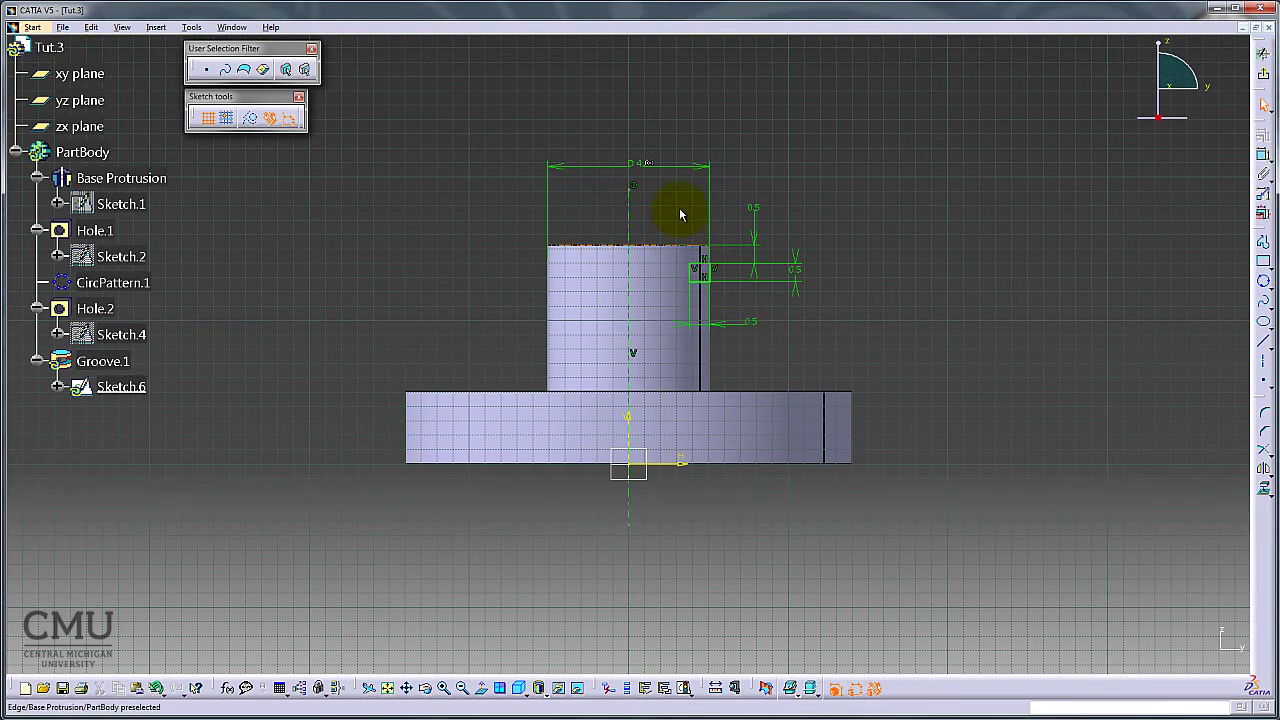
Exit the groove's Sketch.6, fit the whole flange in view and clear the selection.
{"action": "mouse_move", "coordinate": [669, 214]}
{"action": "middle_mouse_down", "text": "ctrl"}
{"action": "mouse_move", "coordinate": [672, 160]}
{"action": "mouse_move", "coordinate": [660, 434]}
{"action": "middle_mouse_up", "text": "ctrl"}
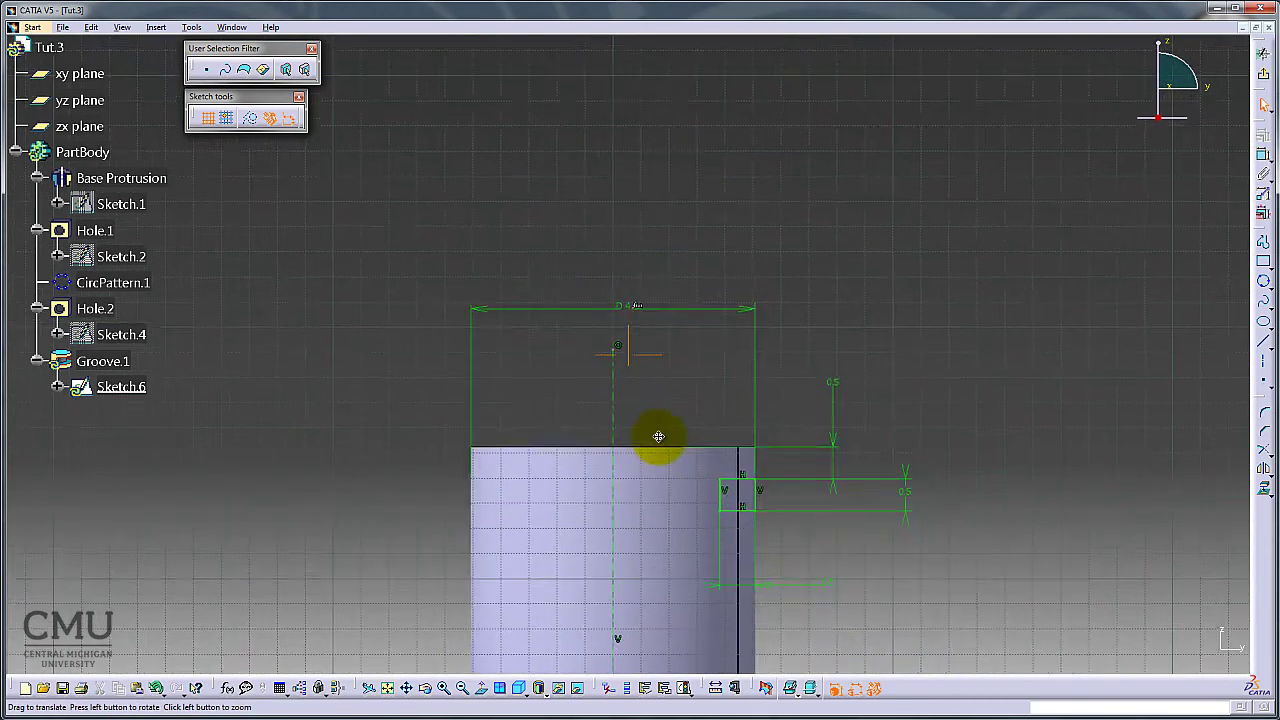
{"action": "left_click", "coordinate": [1266, 80]}
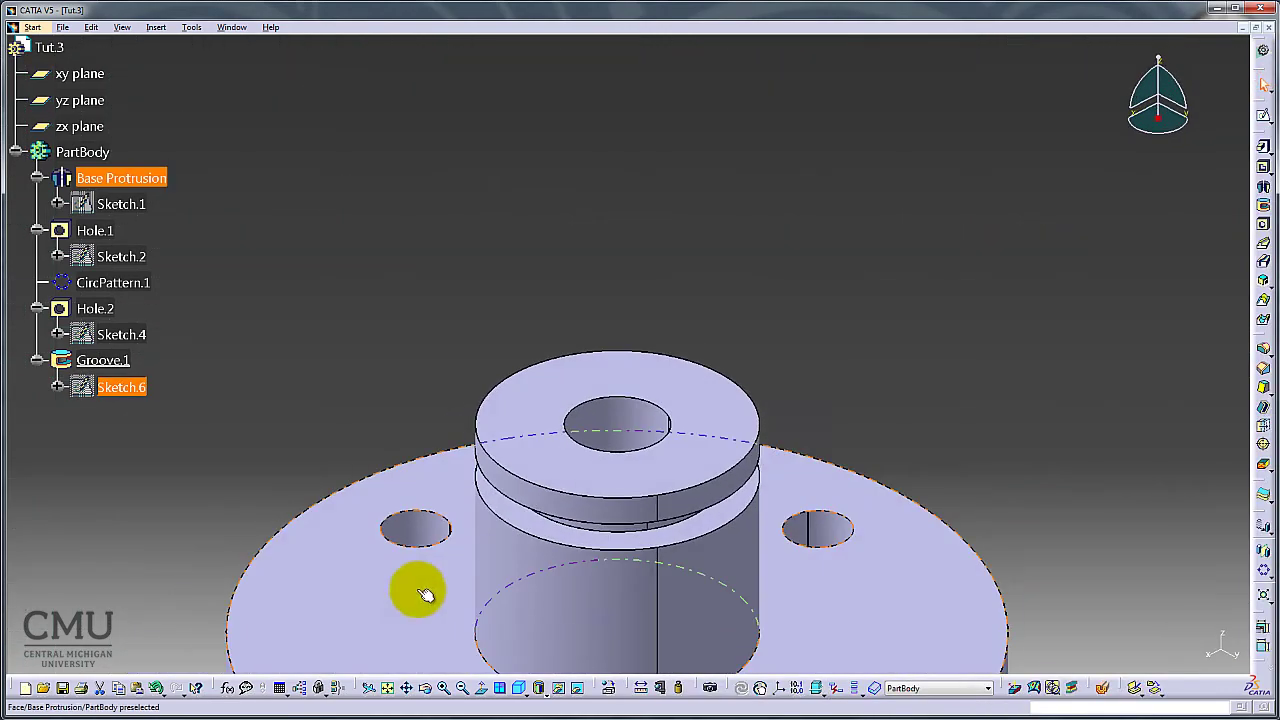
{"action": "left_click", "coordinate": [389, 690]}
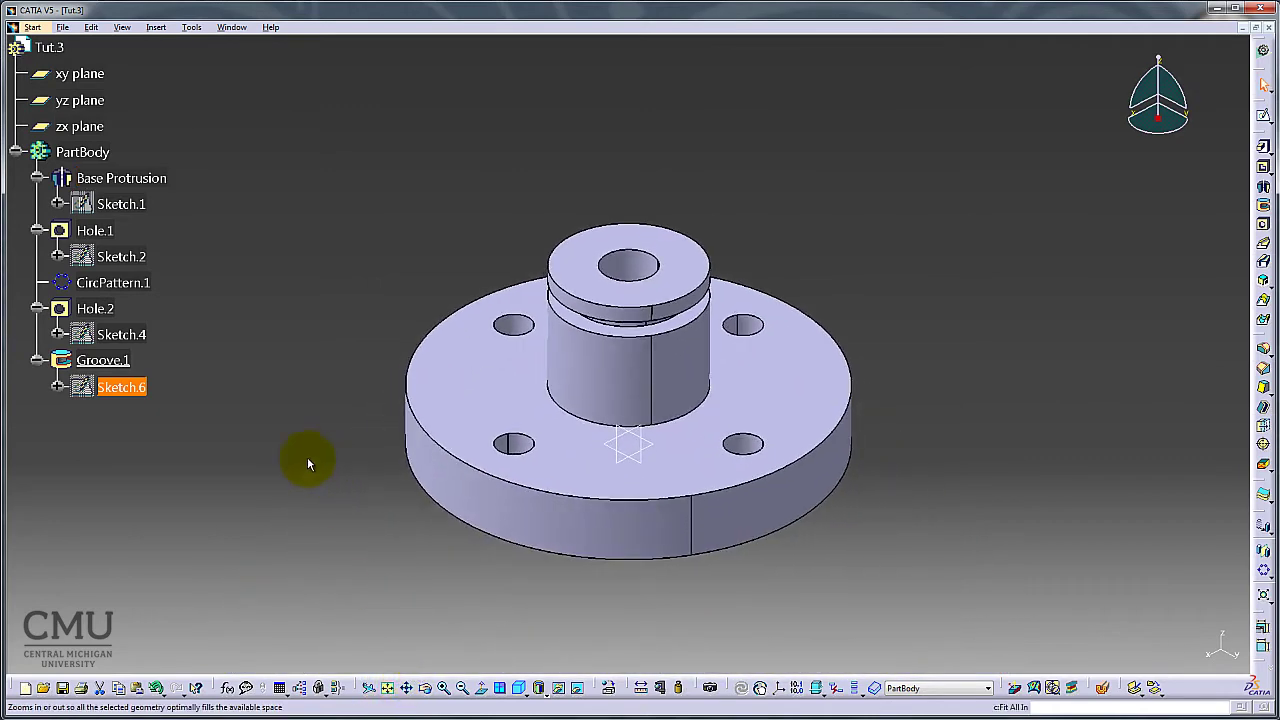
{"action": "left_click", "coordinate": [296, 474]}
Test the formula link by setting the boss diameter in Sketch.1 to 6 in and checking the groove diameter in Sketch.6.
{"action": "double_click", "coordinate": [100, 203]}
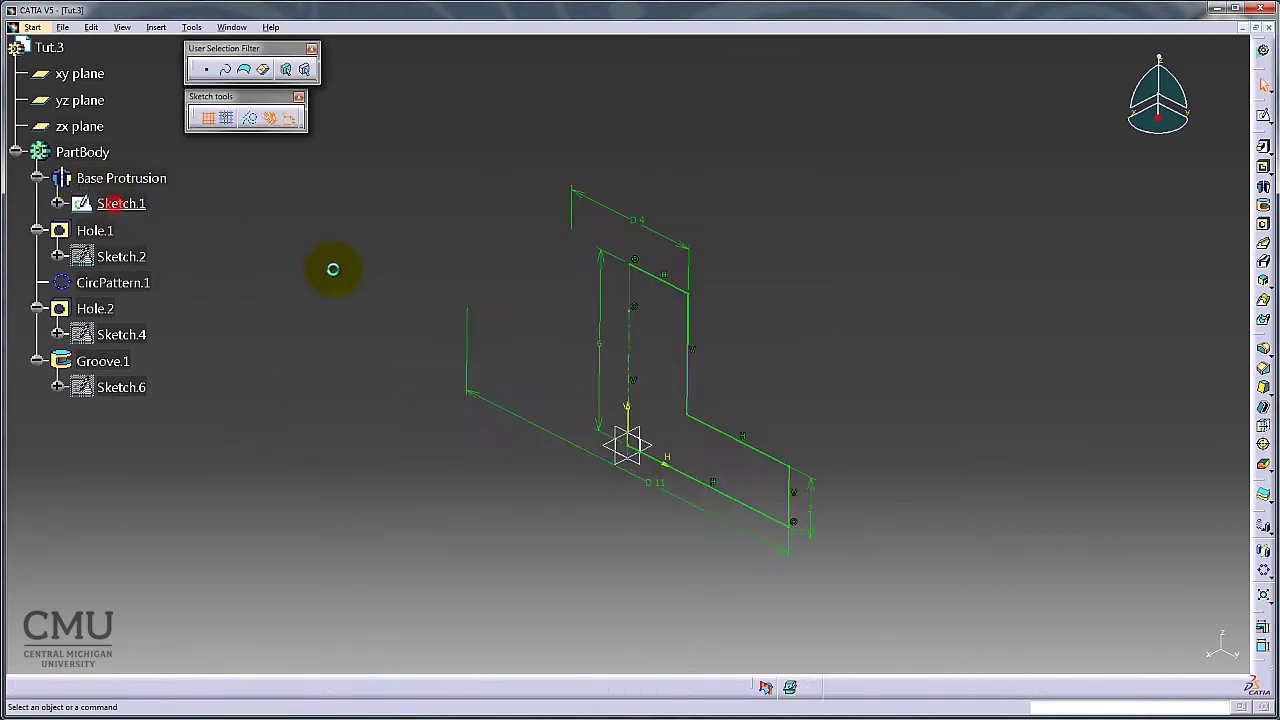
{"action": "double_click", "coordinate": [640, 190]}
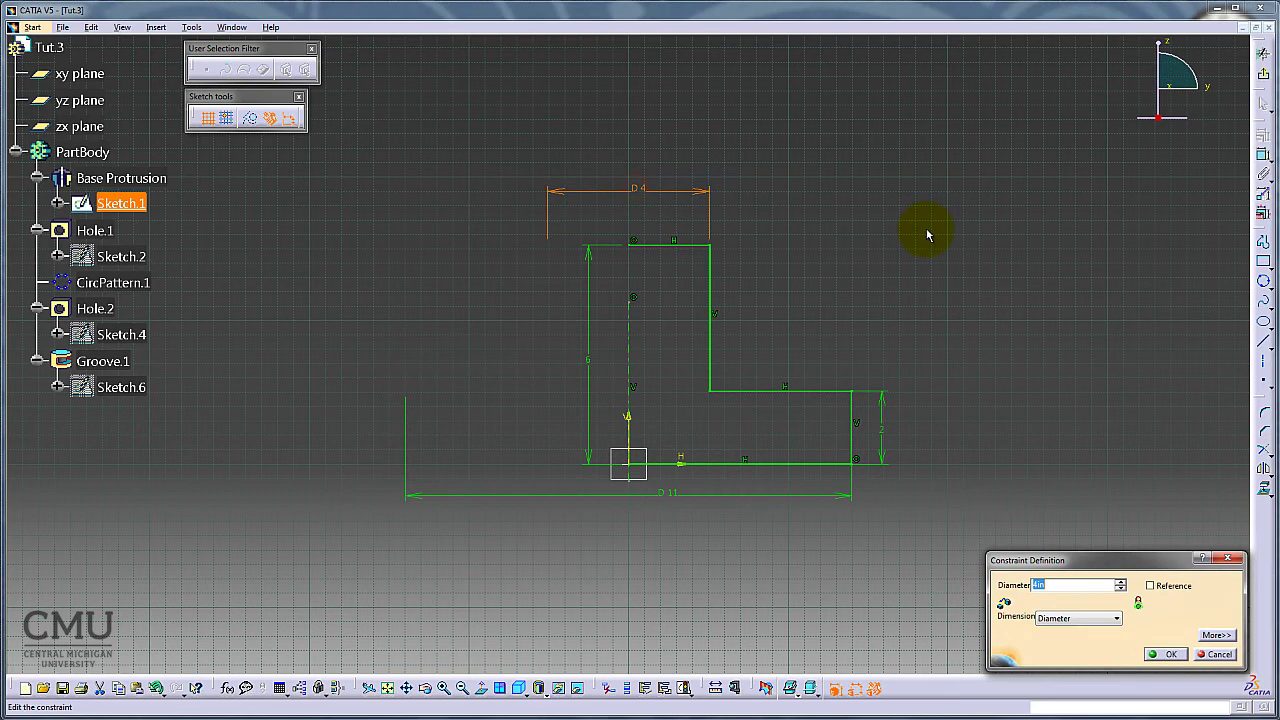
{"action": "key", "text": "Return"}
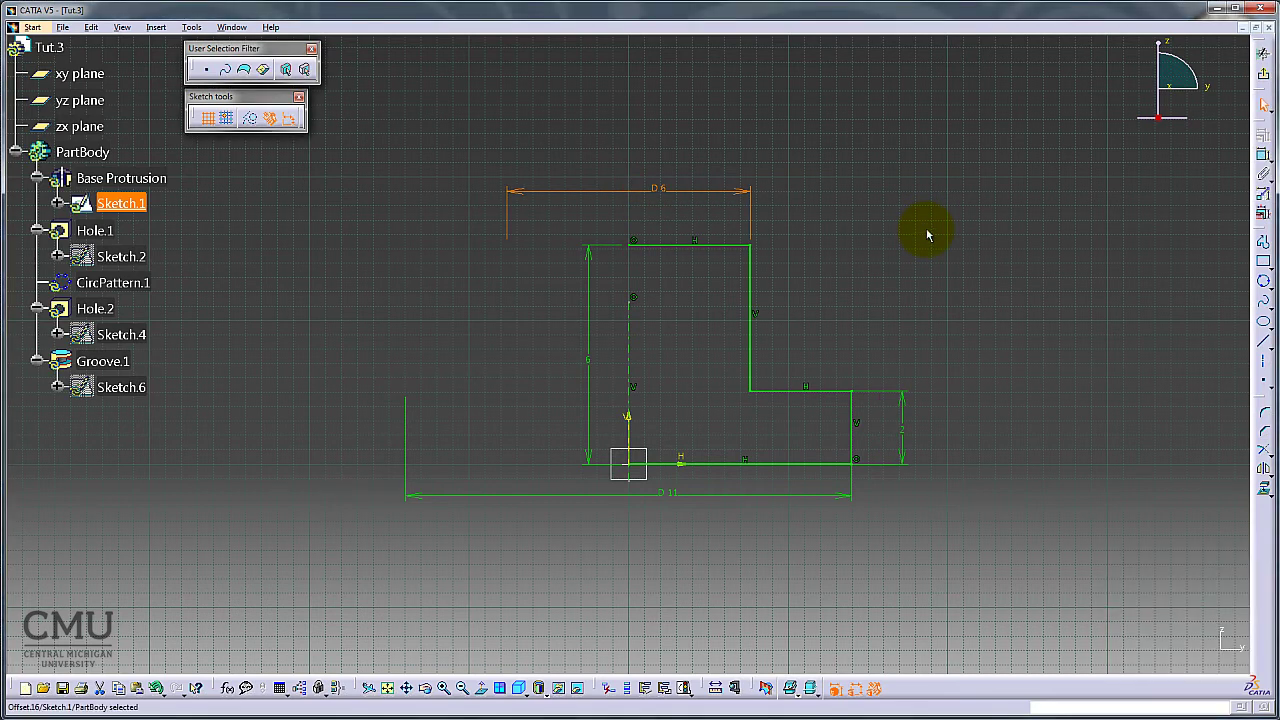
{"action": "left_click", "coordinate": [1263, 73]}
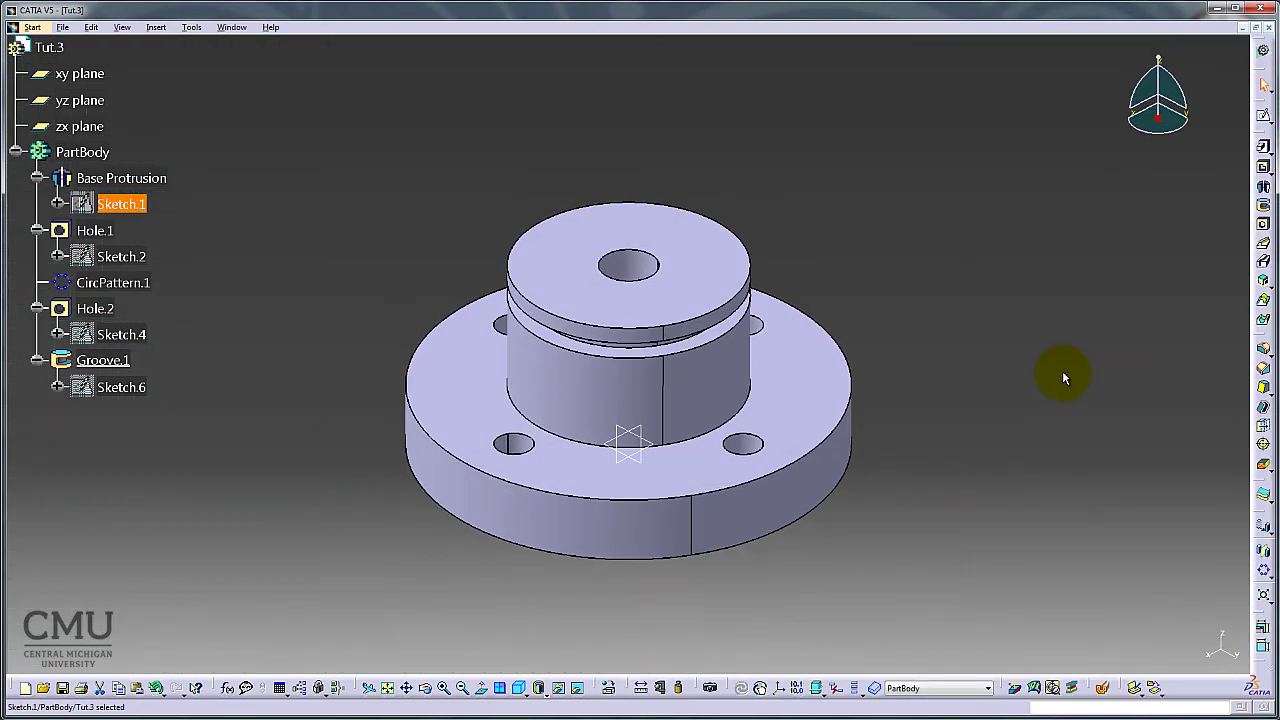
{"action": "double_click", "coordinate": [121, 386]}
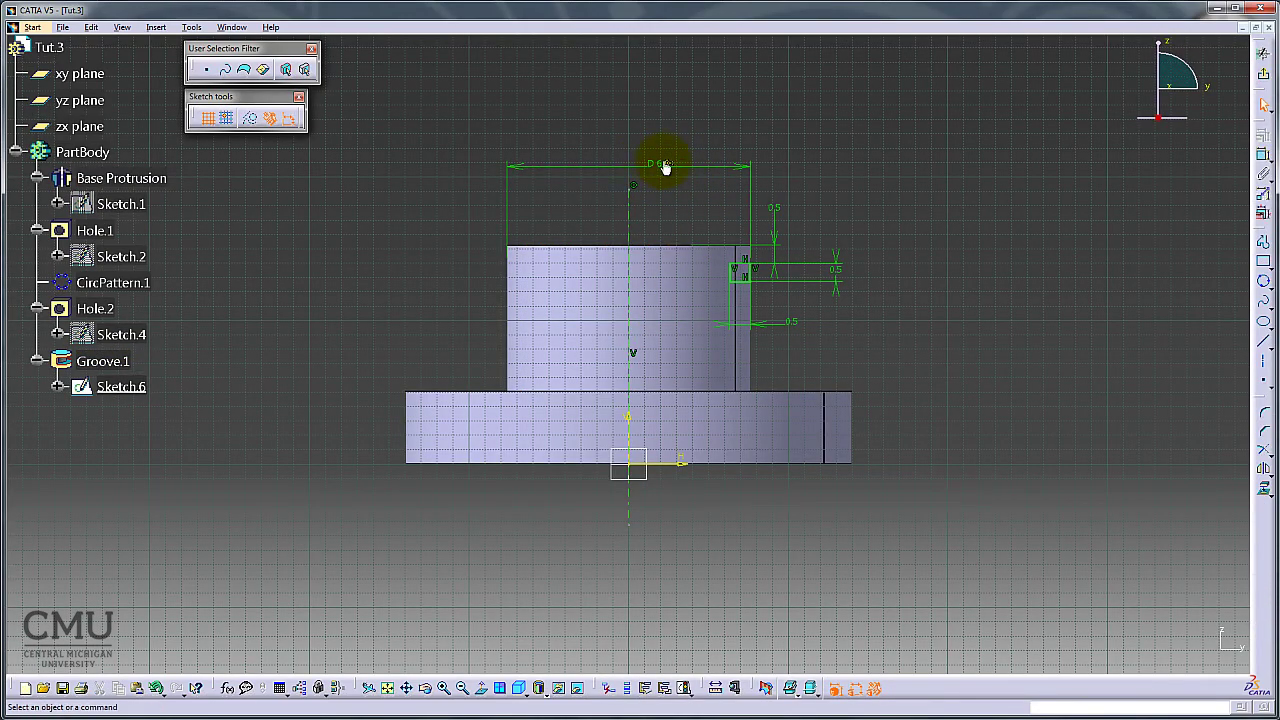
{"action": "left_click", "coordinate": [1263, 76]}
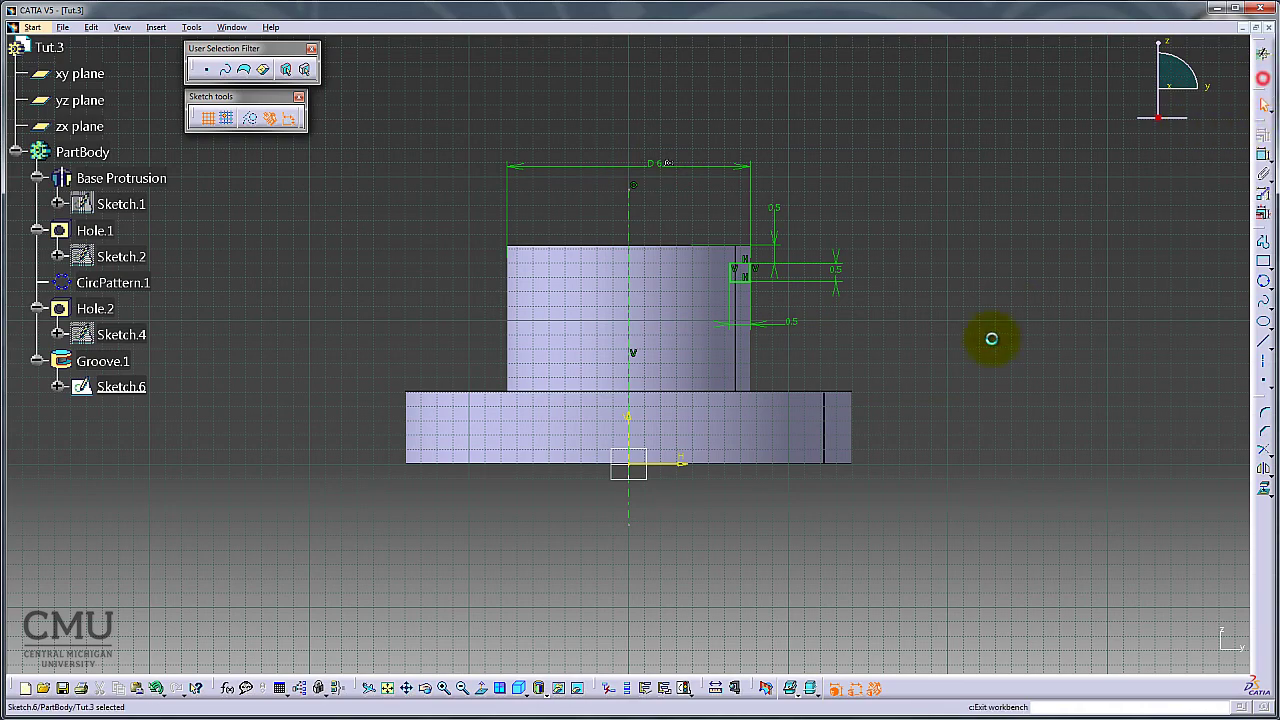
Set the boss diameter in Sketch.1 to 4 in and exit the sketch.
{"action": "double_click", "coordinate": [121, 203]}
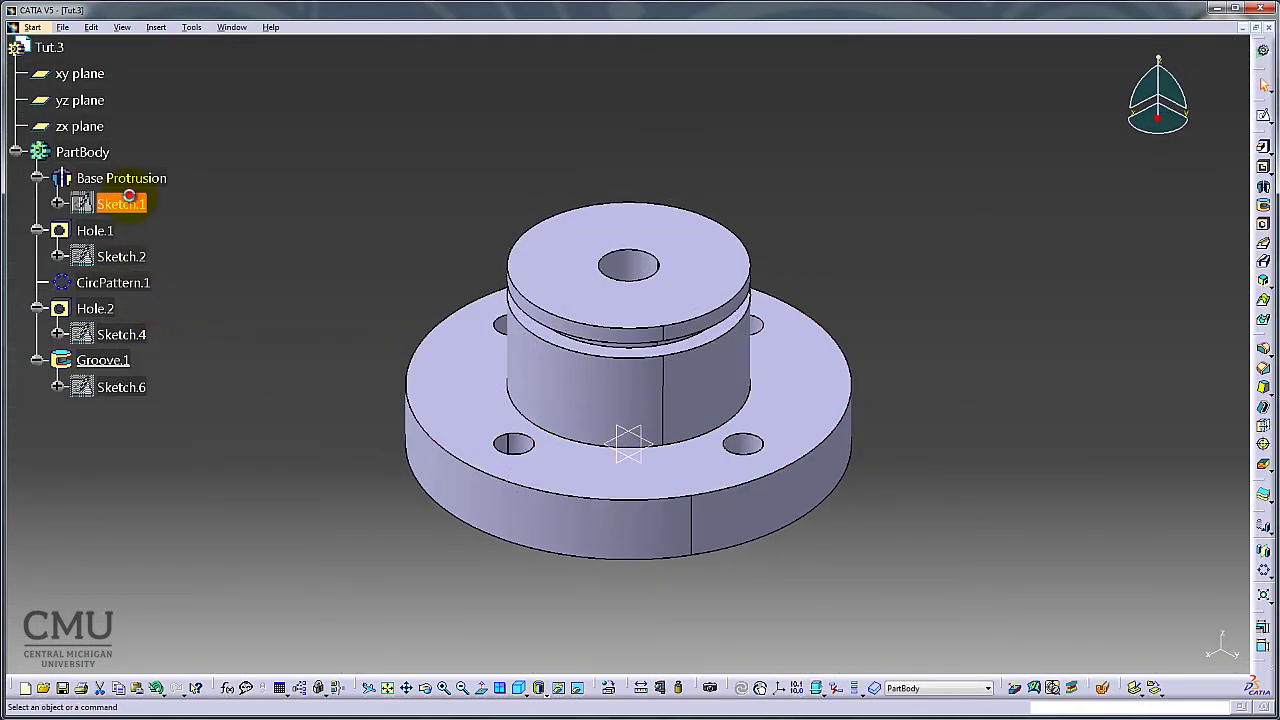
{"action": "double_click", "coordinate": [651, 189]}
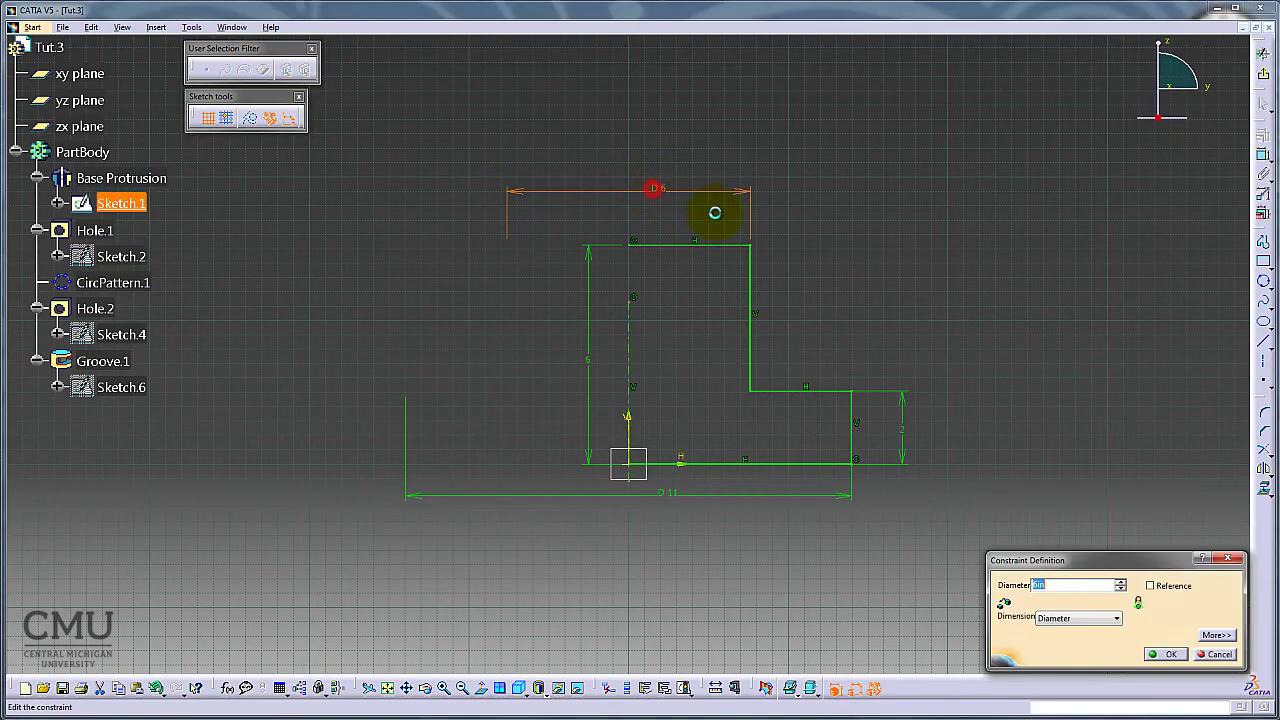
{"action": "key", "text": "Return"}
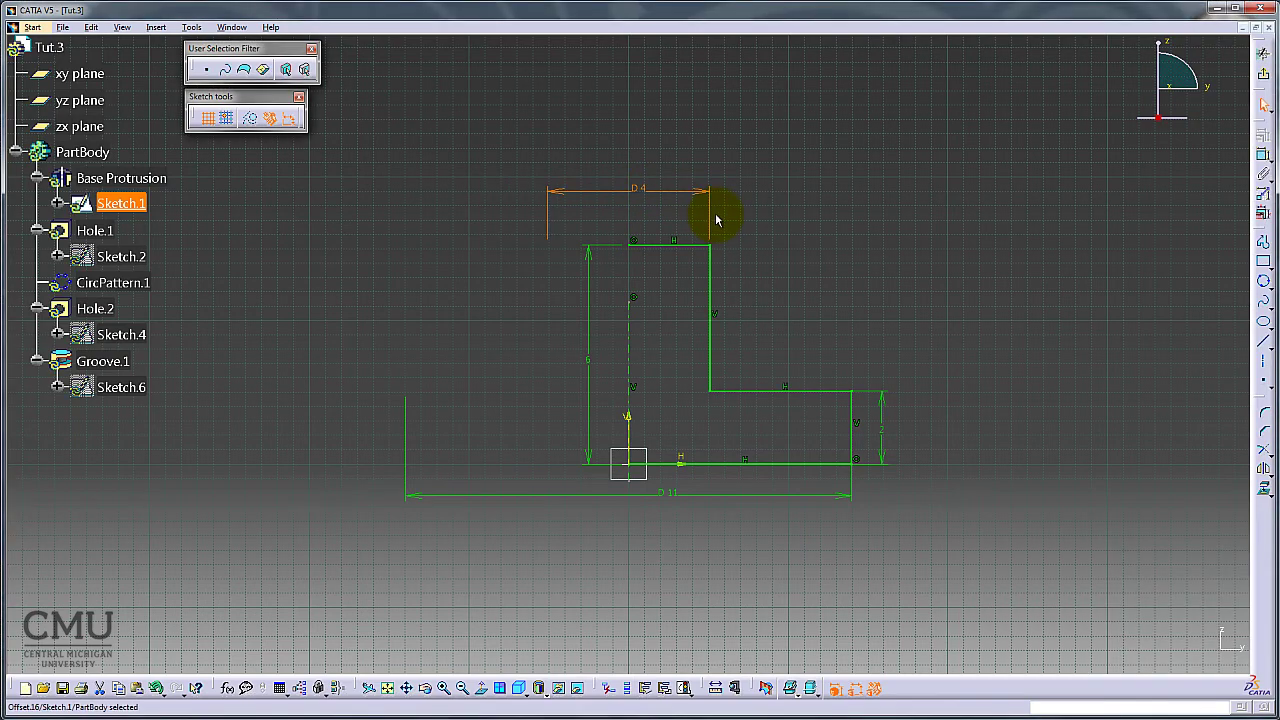
{"action": "left_click", "coordinate": [1261, 76]}
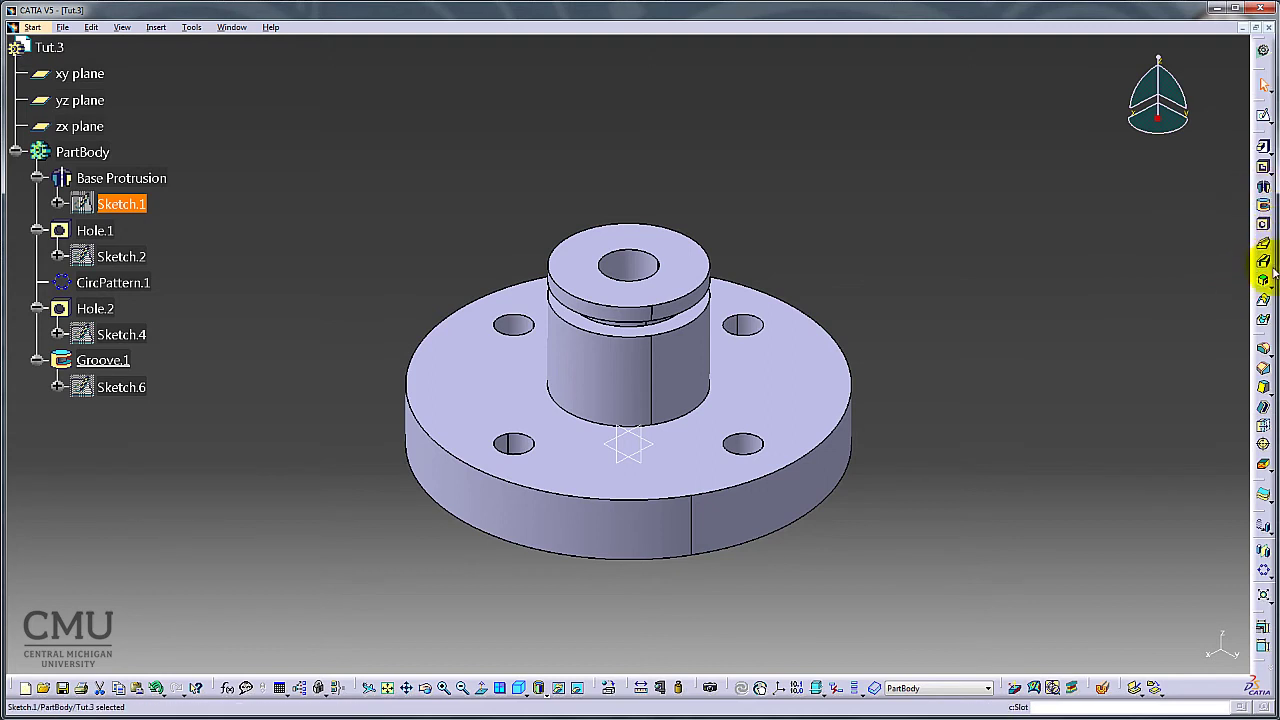
Fillet the edge where the boss meets the flange and the flange's upper outer edge with a 0.25 in radius.
{"action": "left_click", "coordinate": [1265, 357]}
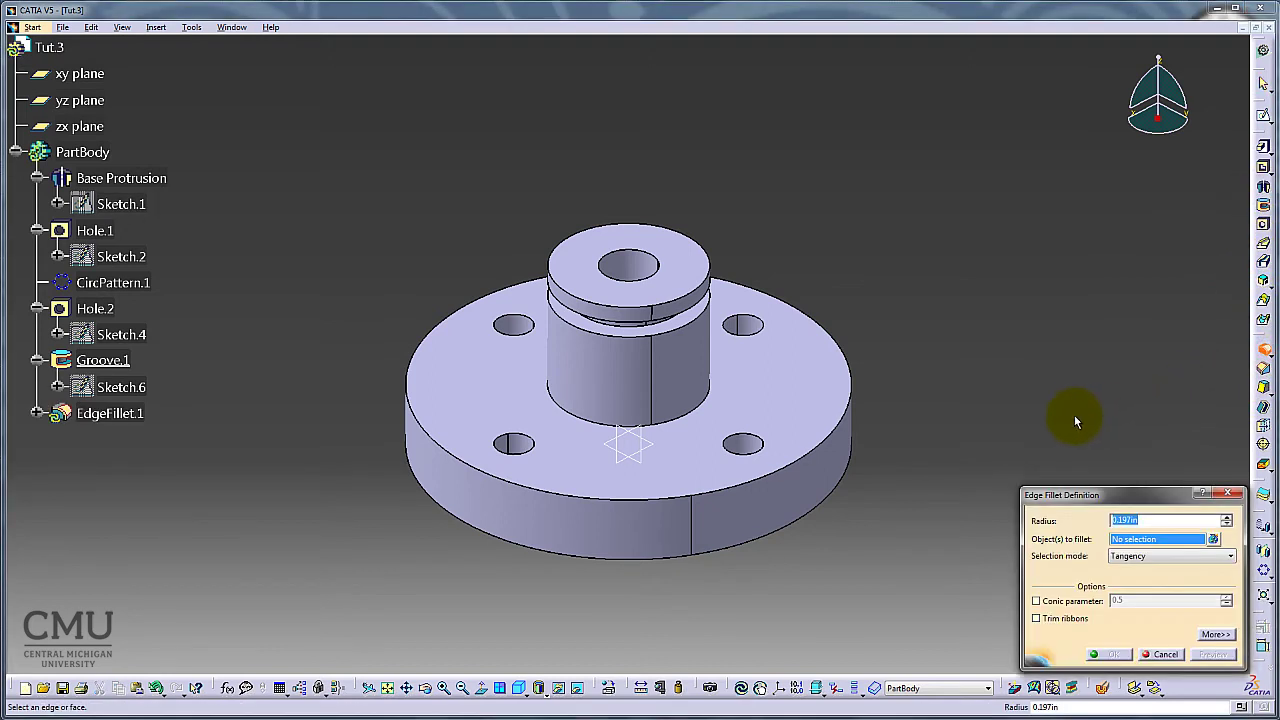
{"action": "left_click", "coordinate": [1166, 655]}
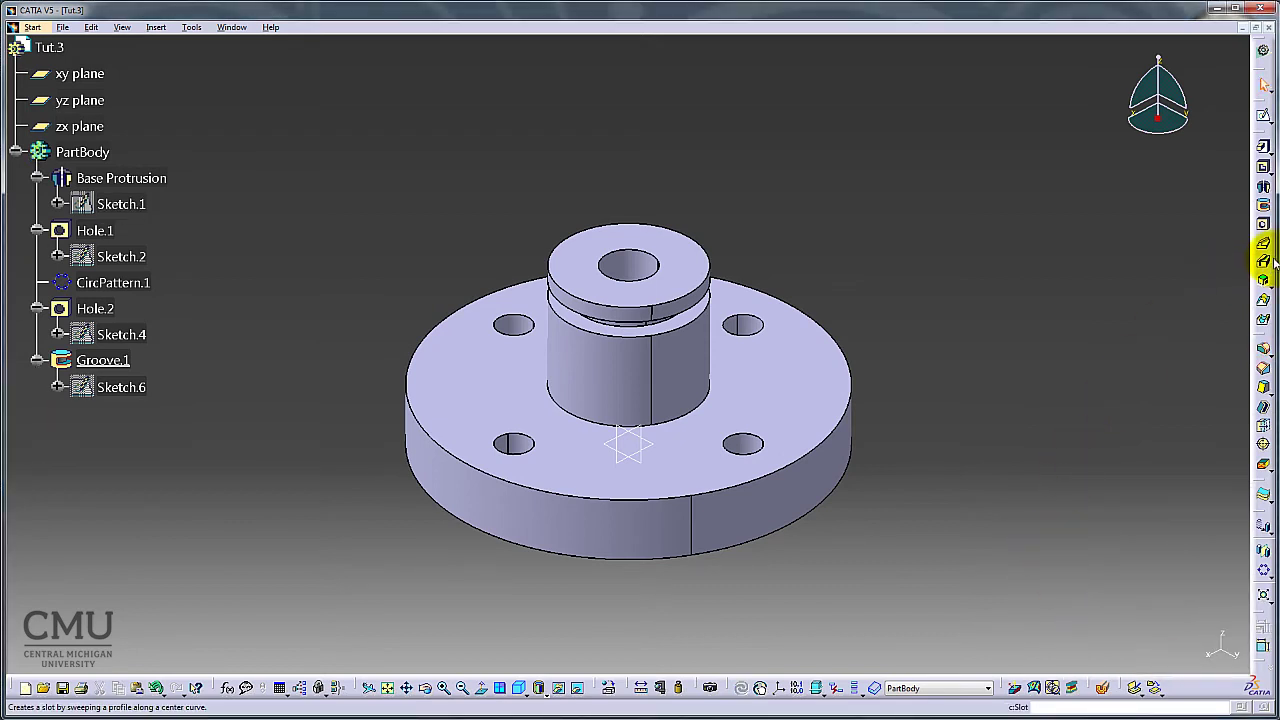
{"action": "left_click", "coordinate": [1263, 349]}
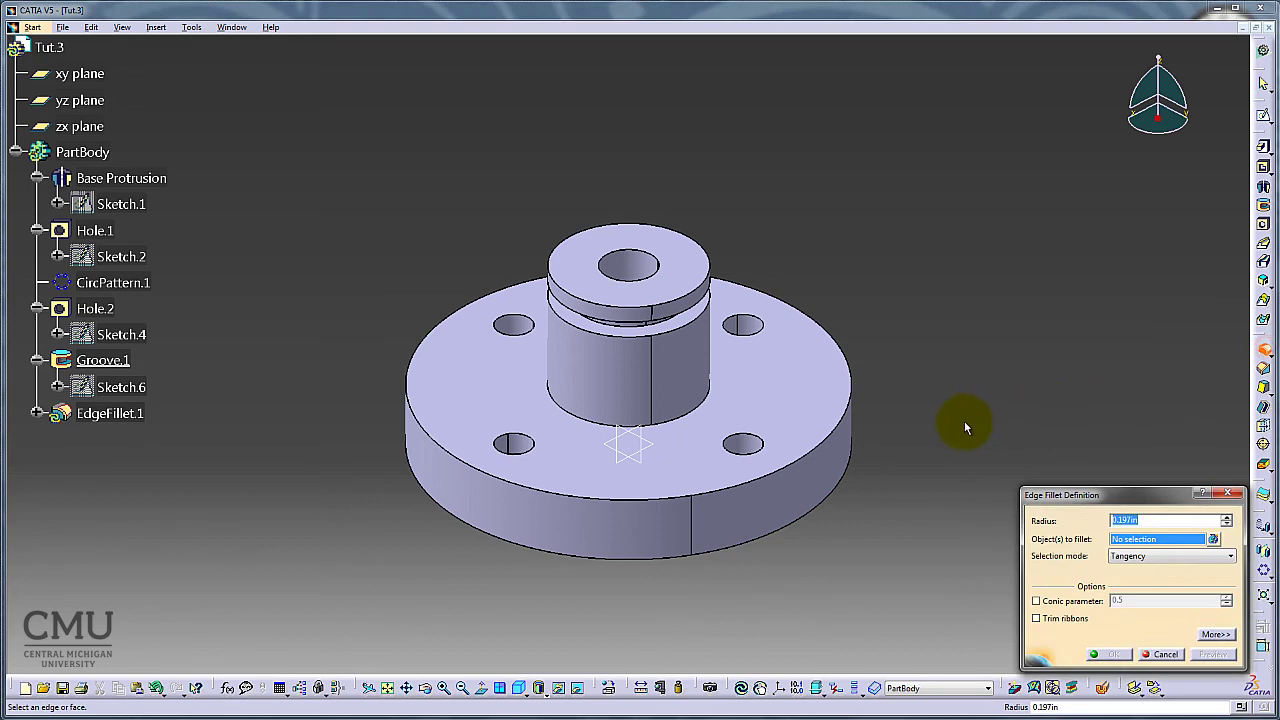
{"action": "type", "text": ".25"}
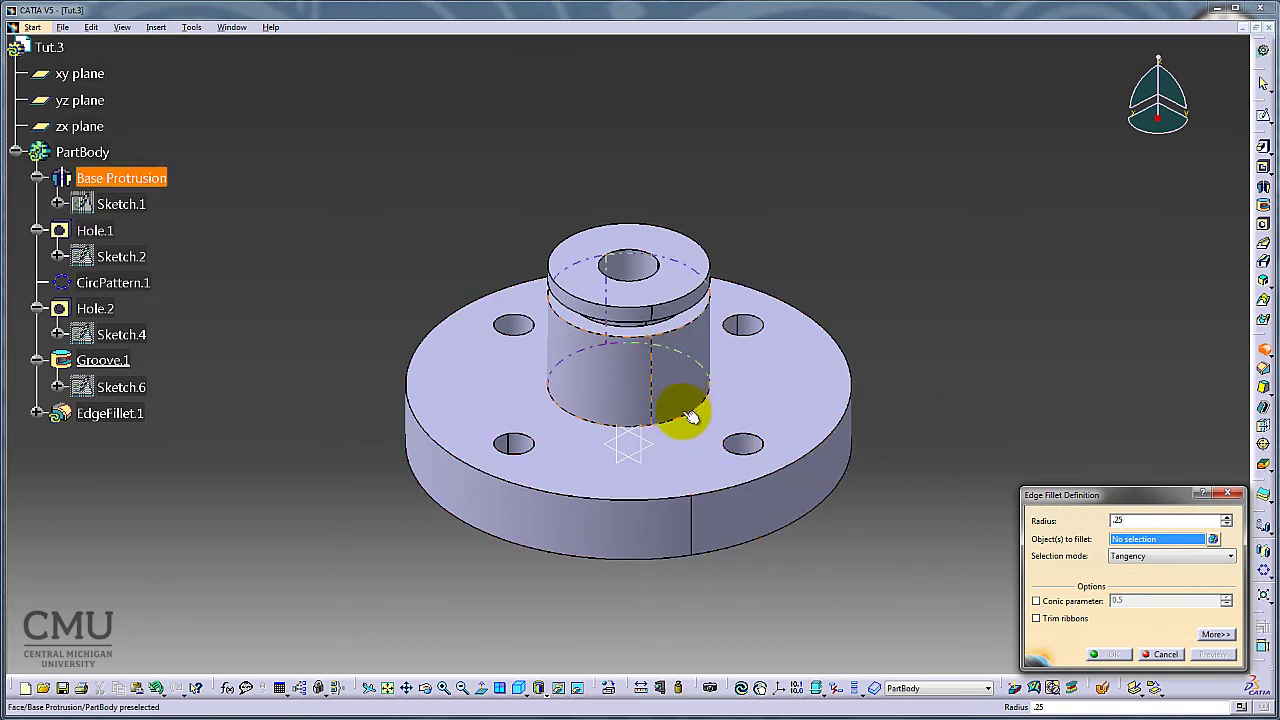
{"action": "left_click", "coordinate": [580, 419]}
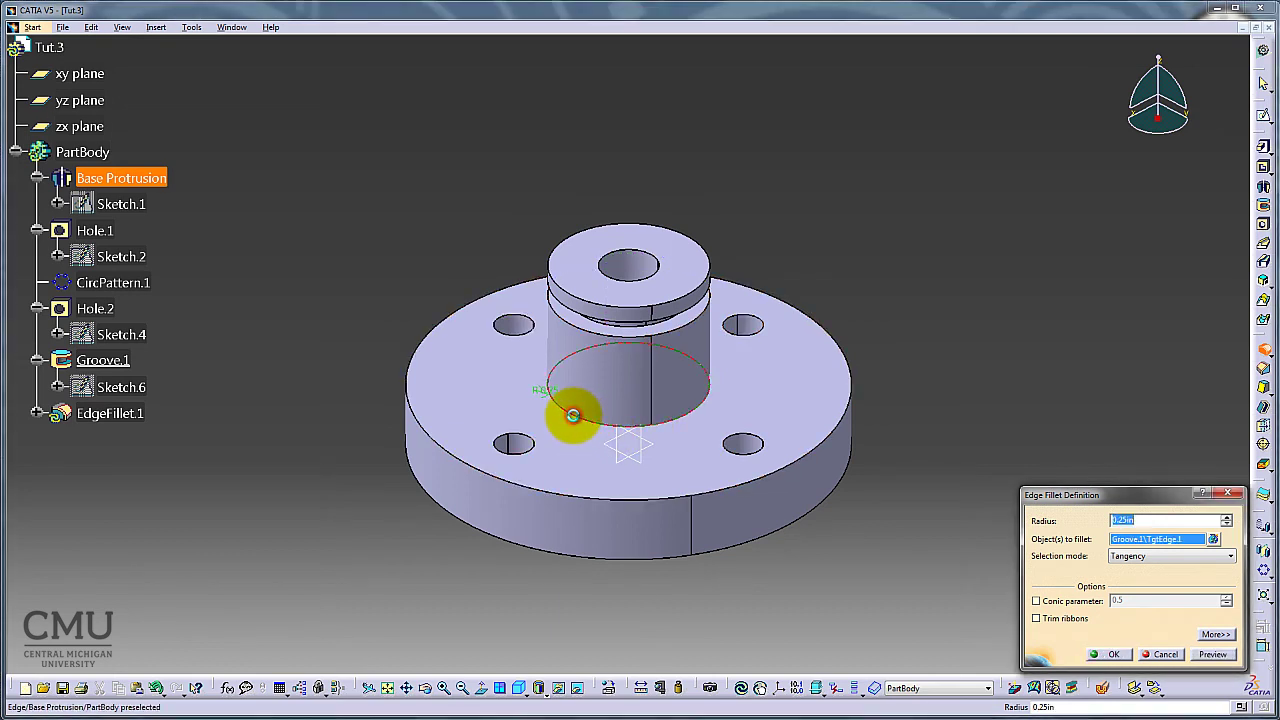
{"action": "left_click", "coordinate": [755, 485]}
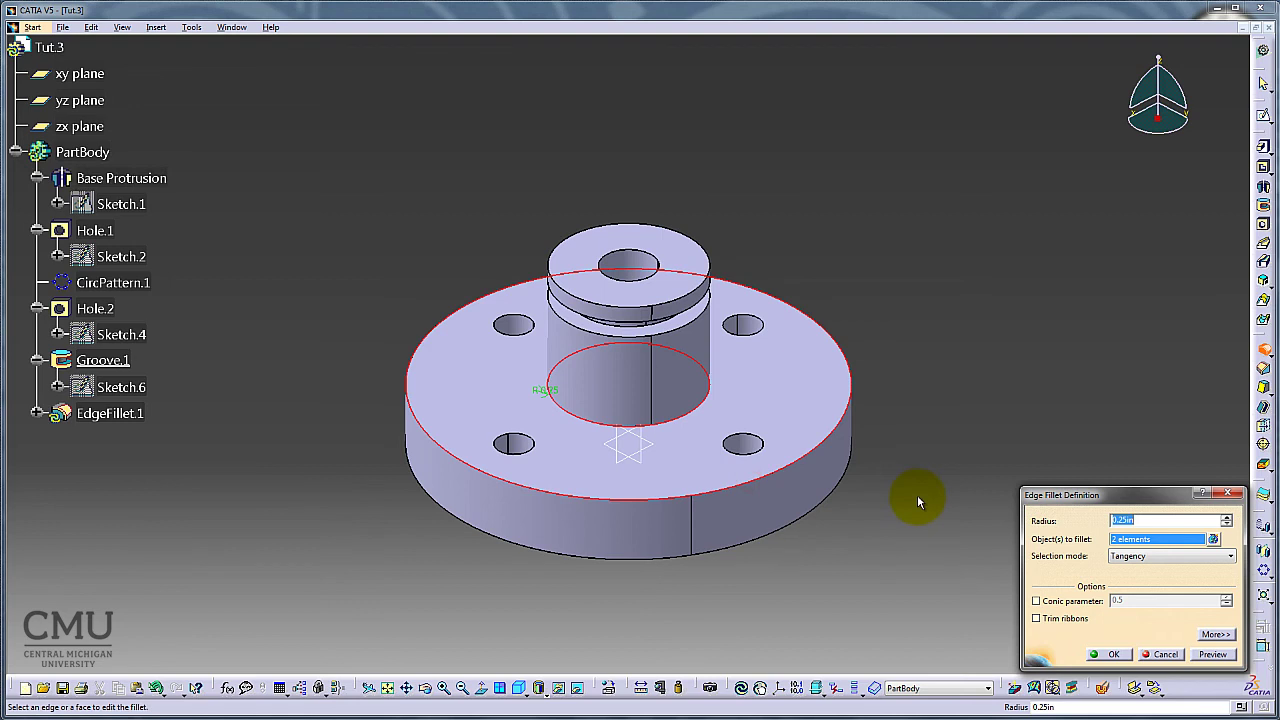
{"action": "left_click", "coordinate": [1213, 654]}
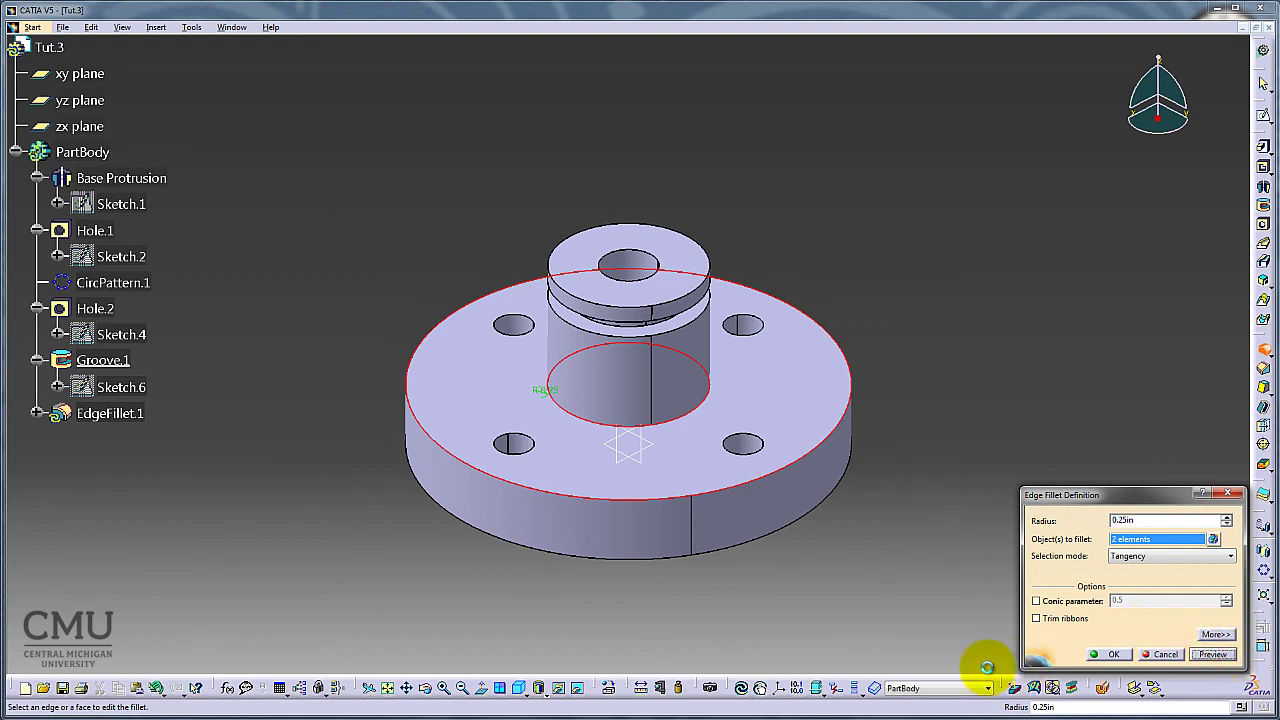
{"action": "left_click", "coordinate": [1105, 654]}
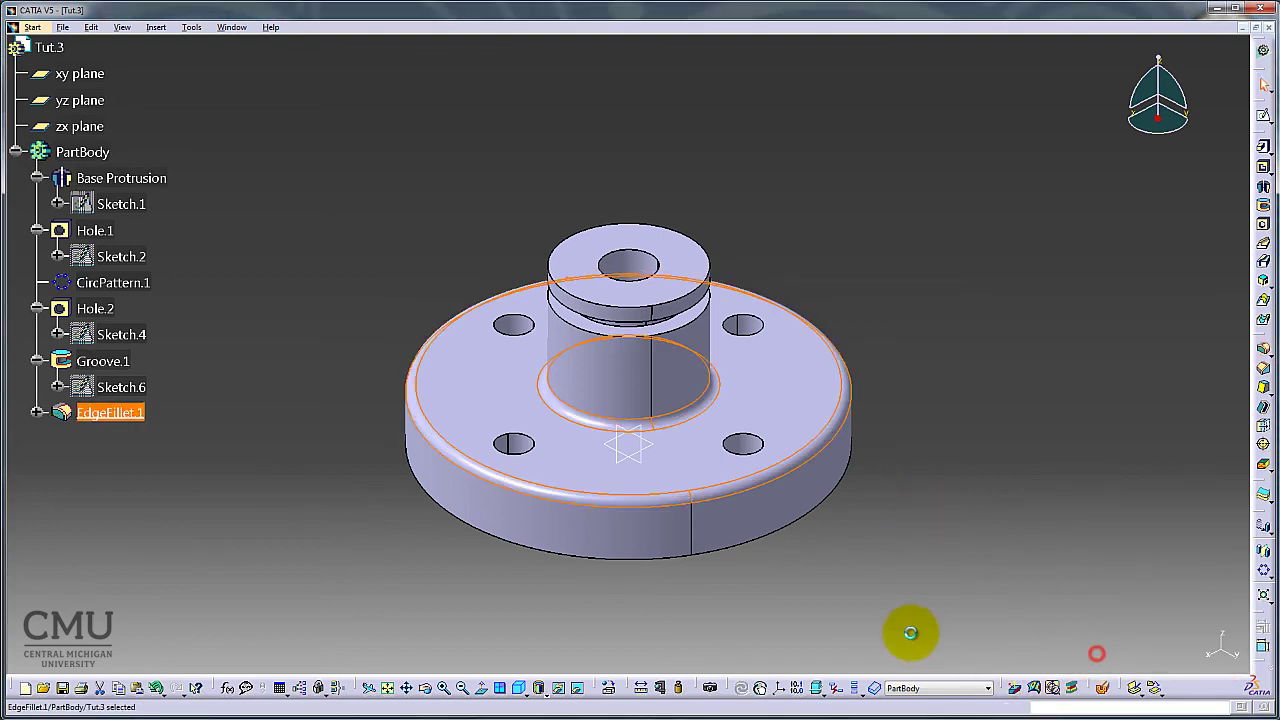
{"action": "left_click", "coordinate": [916, 598]}
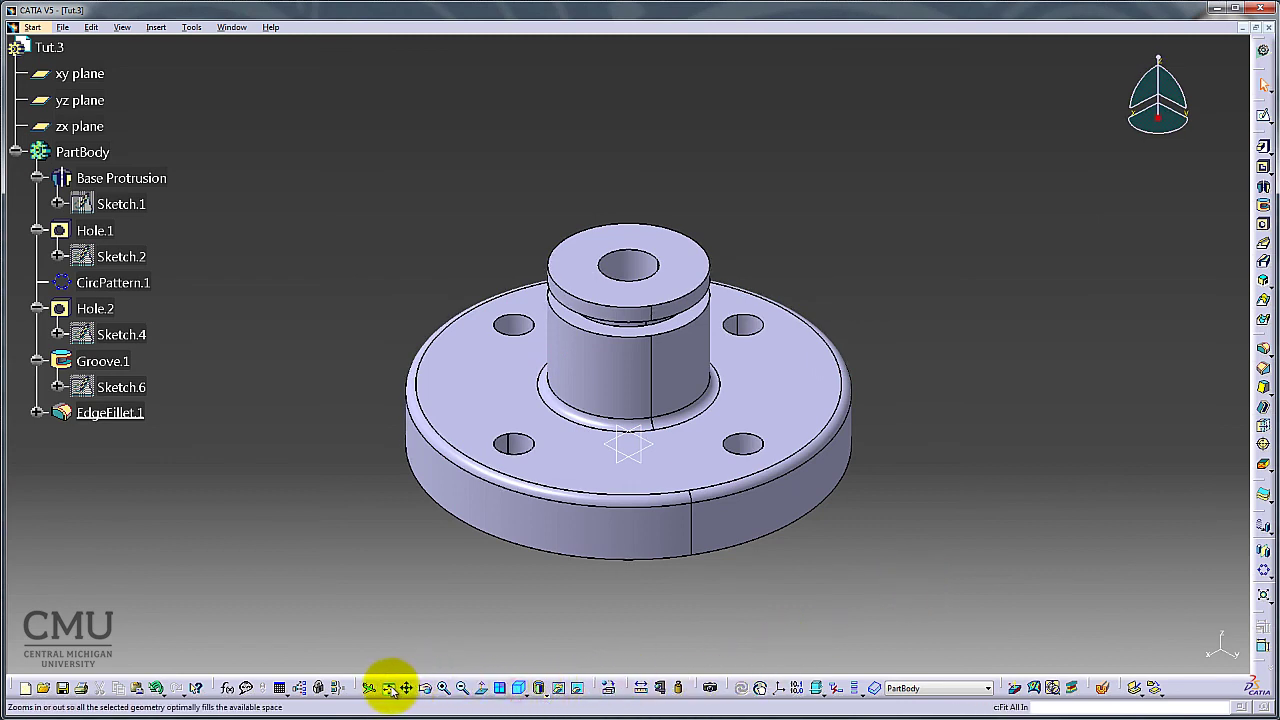
Review the feature history by highlighting Base Protrusion, Hole.1, CircPattern.1, Hole.2 and Groove.1 in turn.
{"action": "left_click", "coordinate": [202, 468]}
{"action": "left_click", "coordinate": [150, 178]}
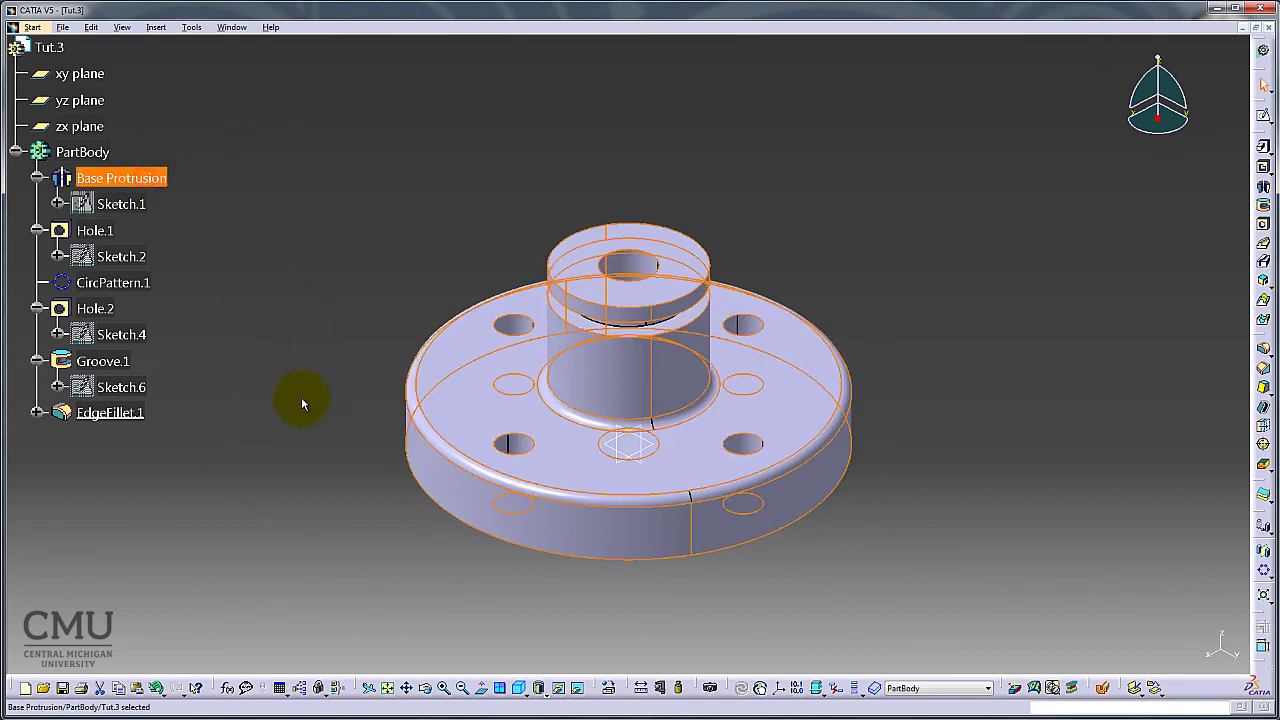
{"action": "left_click", "coordinate": [98, 230]}
{"action": "left_click", "coordinate": [115, 283]}
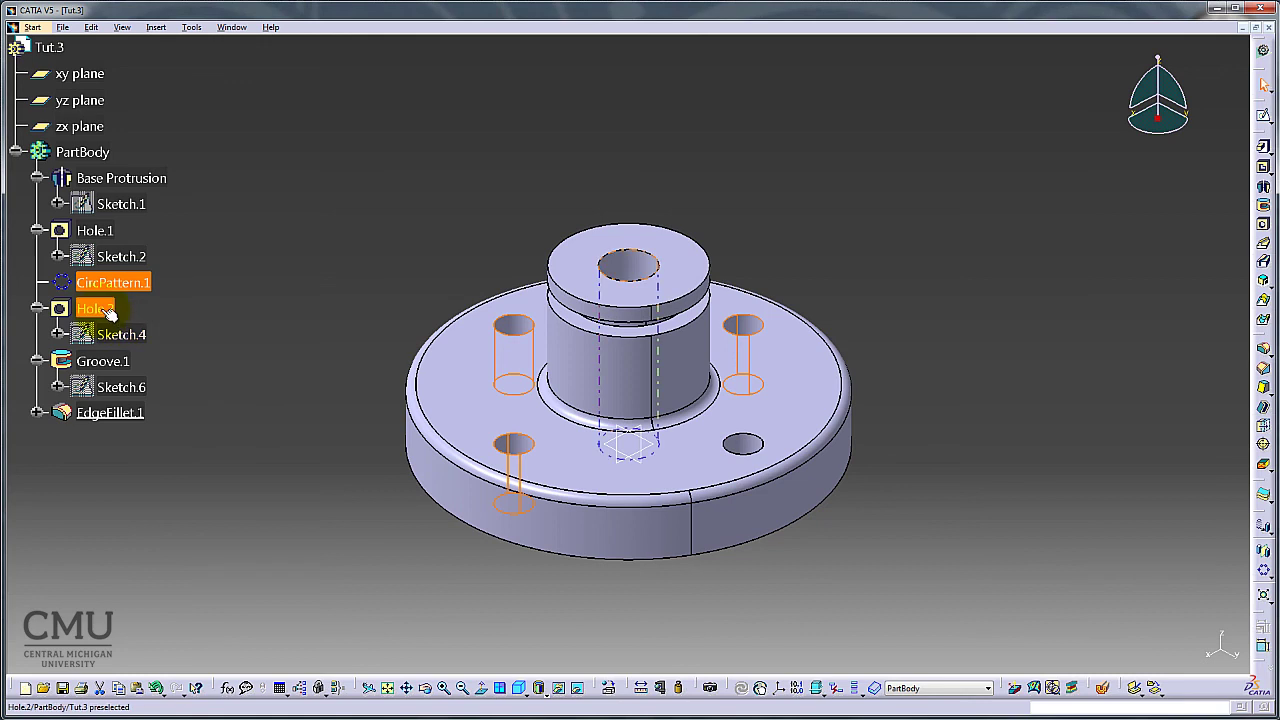
{"action": "left_click", "coordinate": [103, 311]}
{"action": "left_click", "coordinate": [128, 366]}
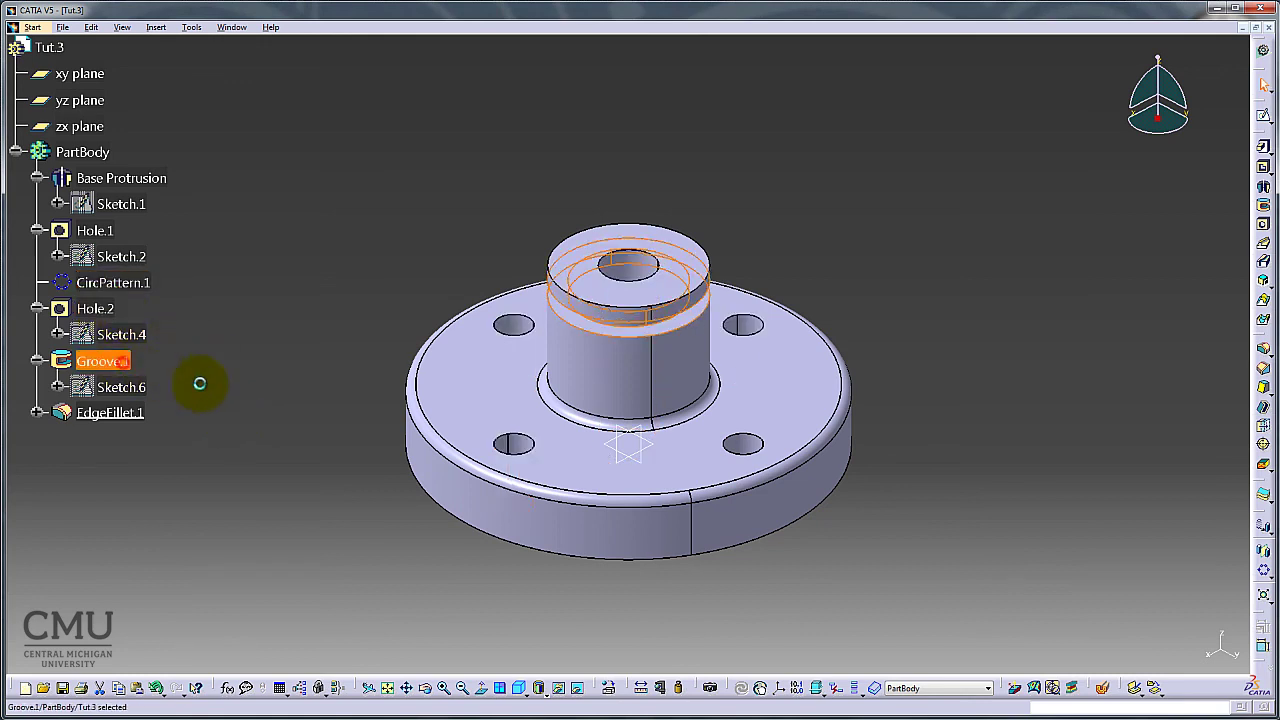